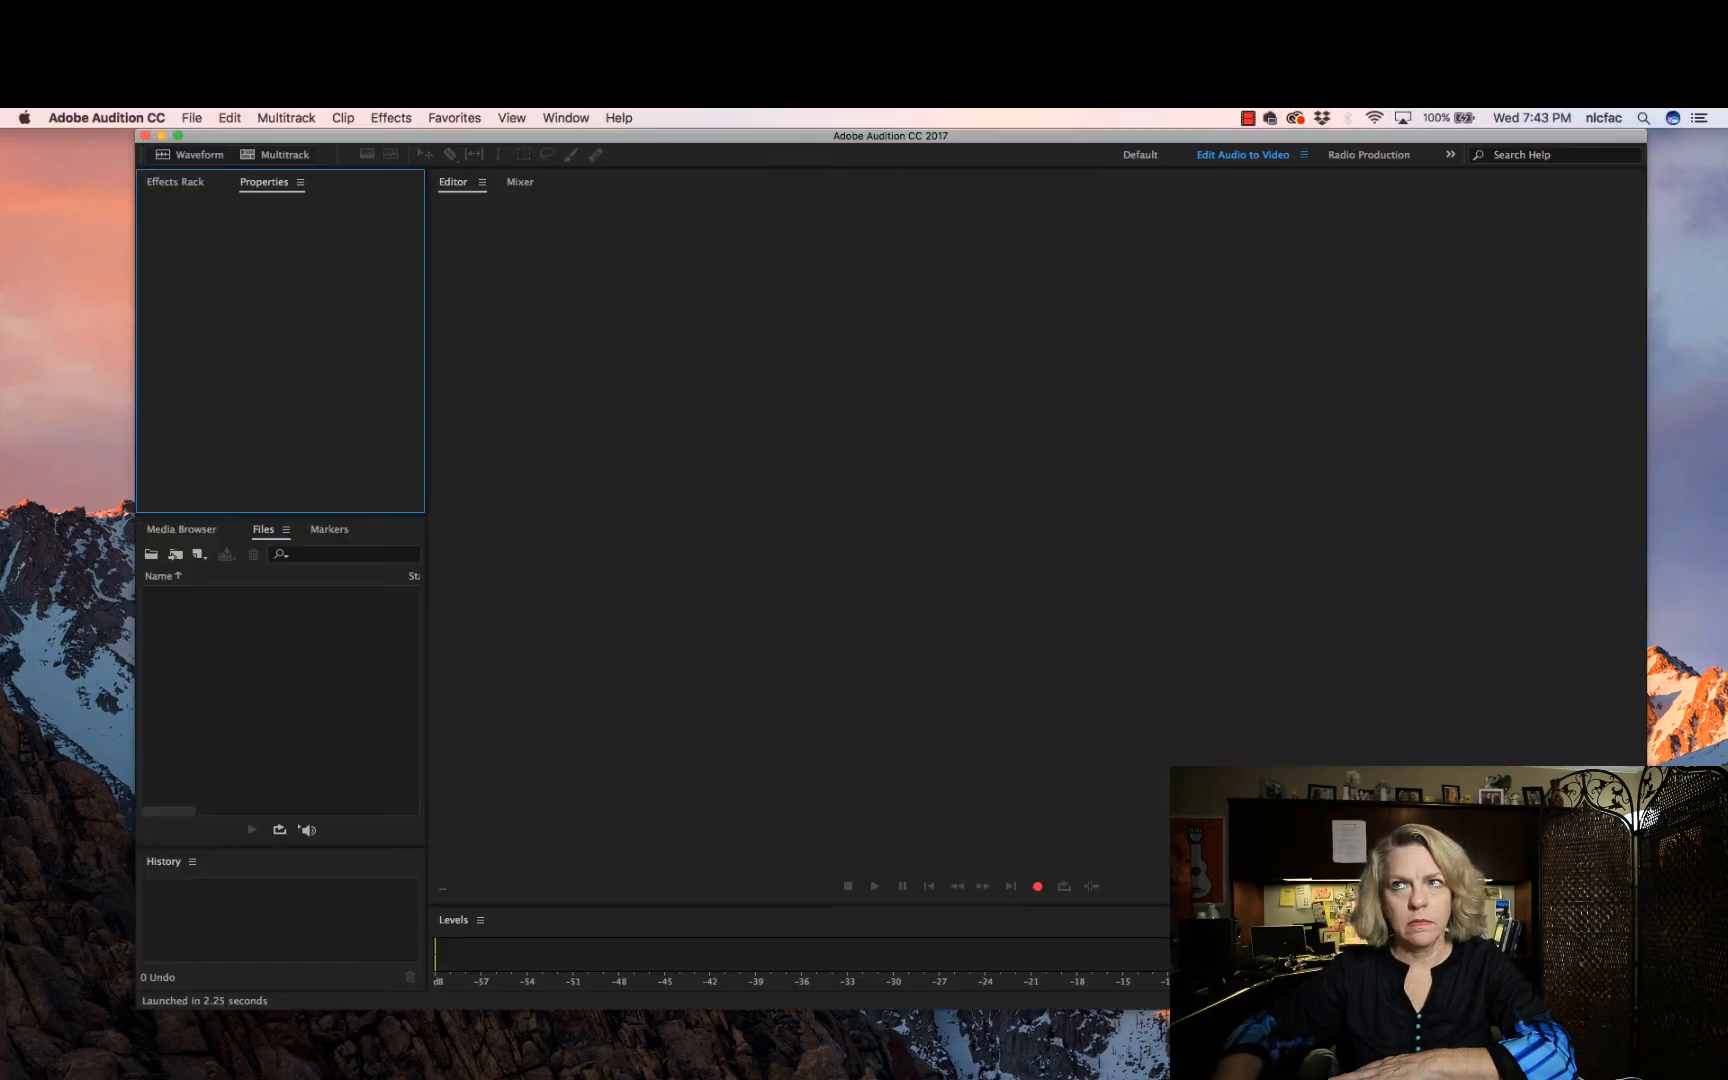
Import I Did Not Have.wav from the Editing Voices folder and play the recording through
click(192, 117)
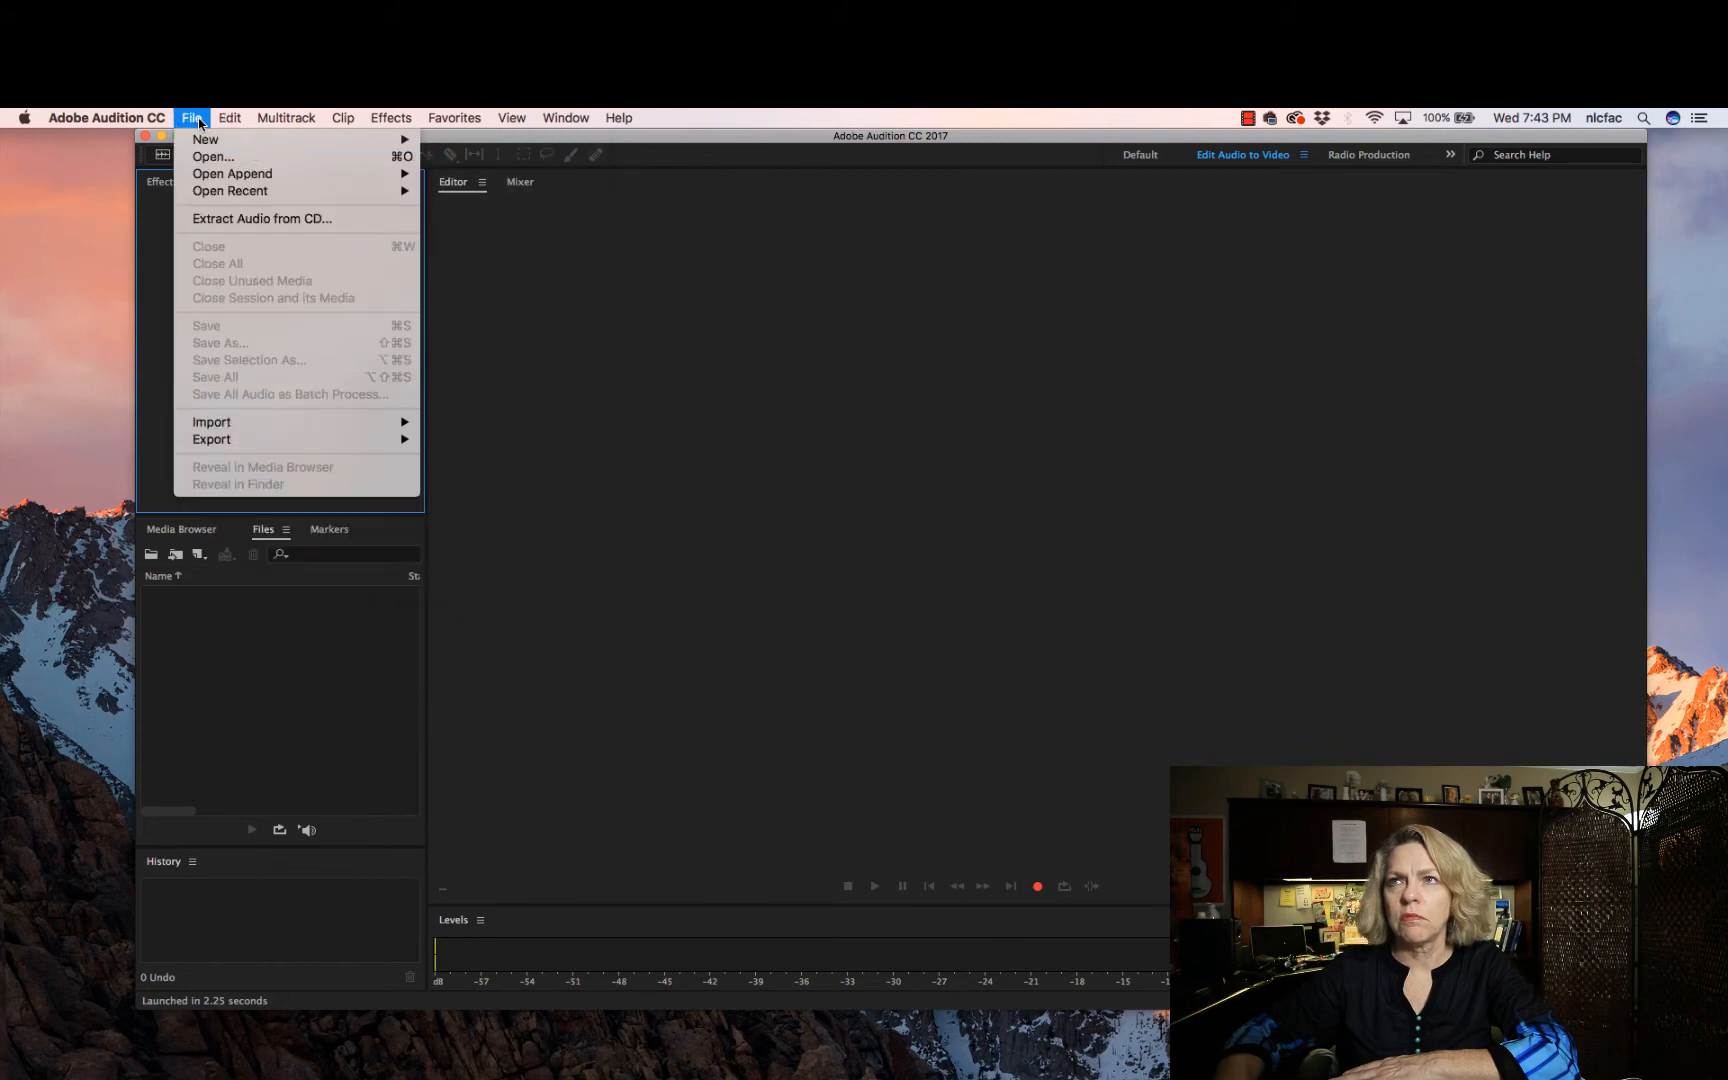
mouse_move(228, 425)
click(537, 433)
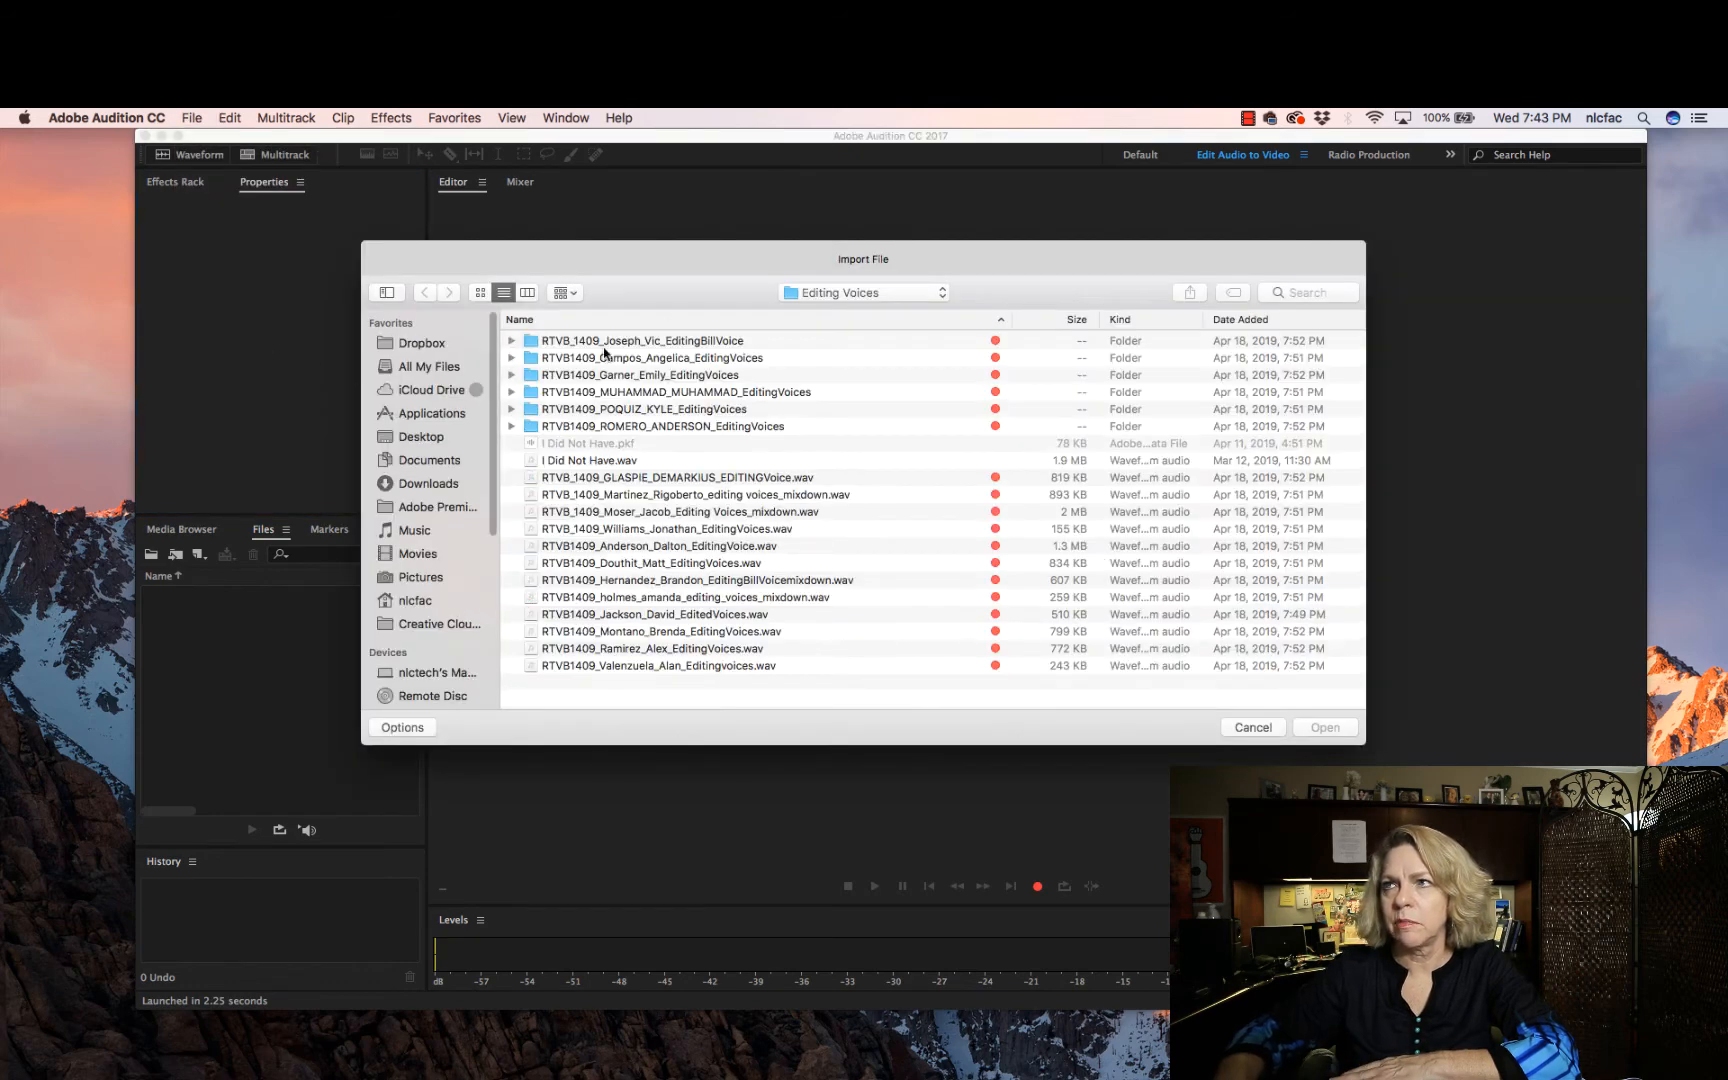
click(597, 461)
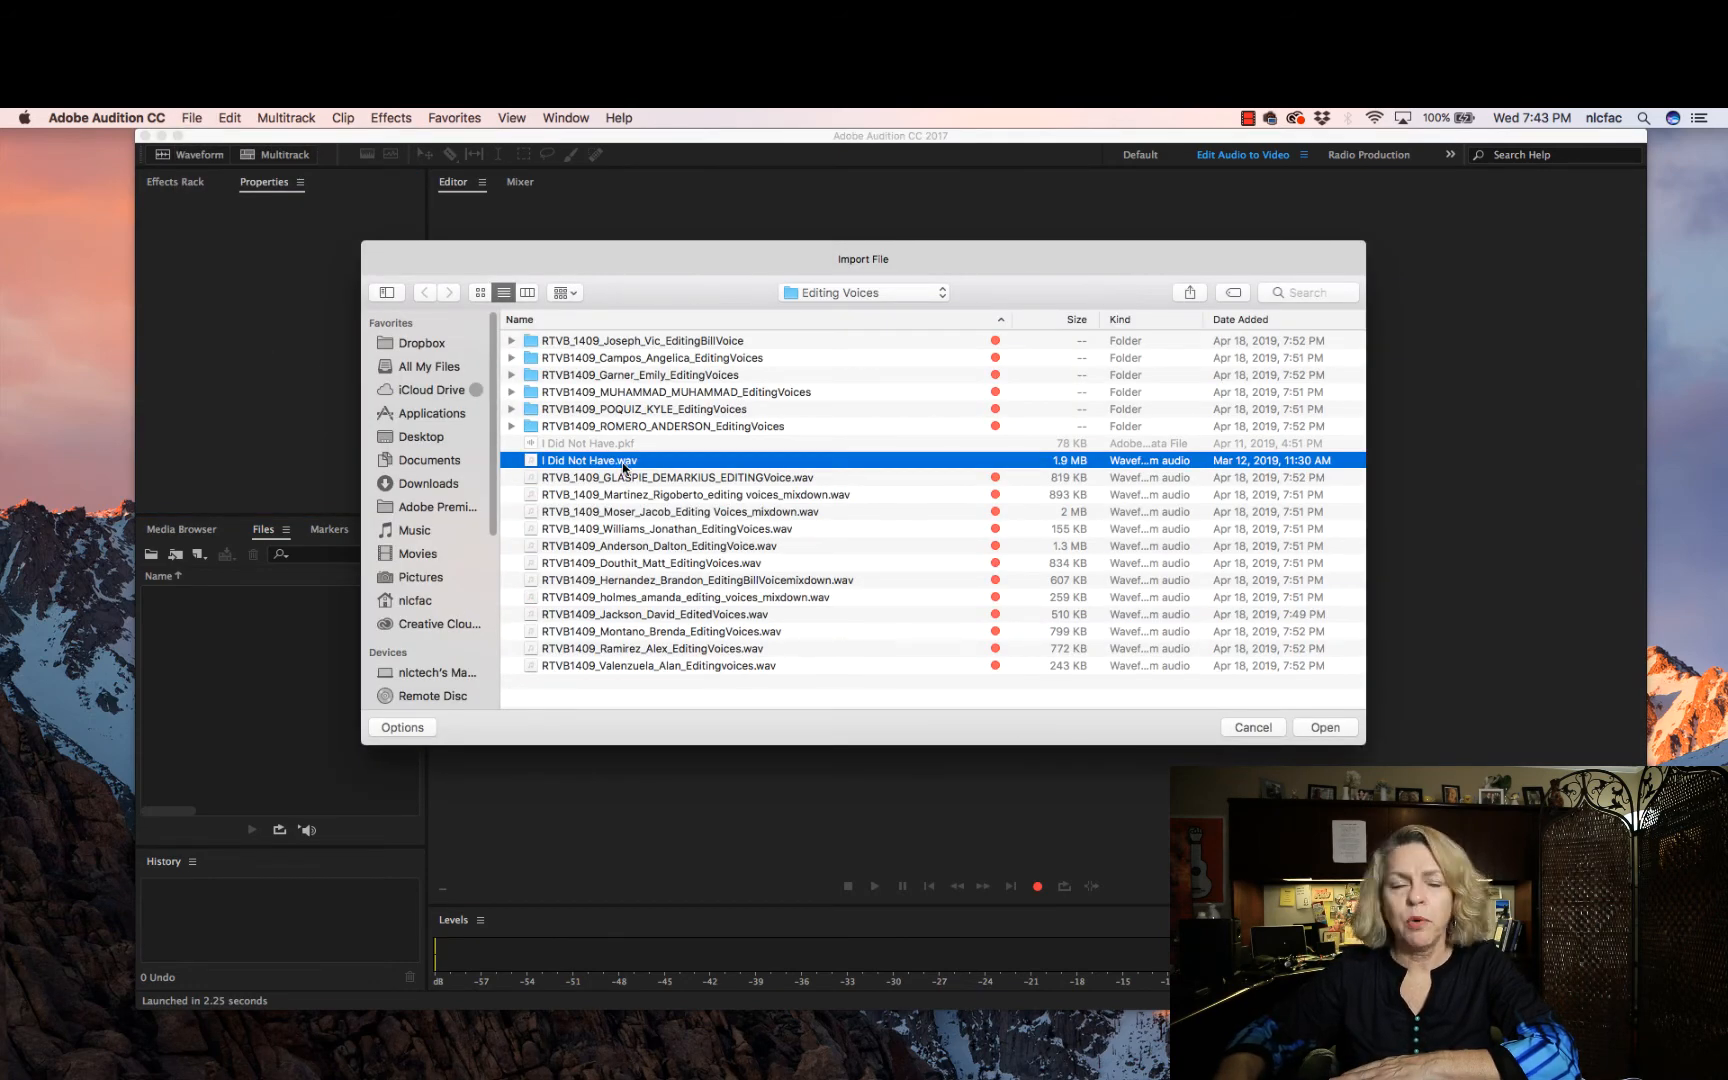
click(1325, 727)
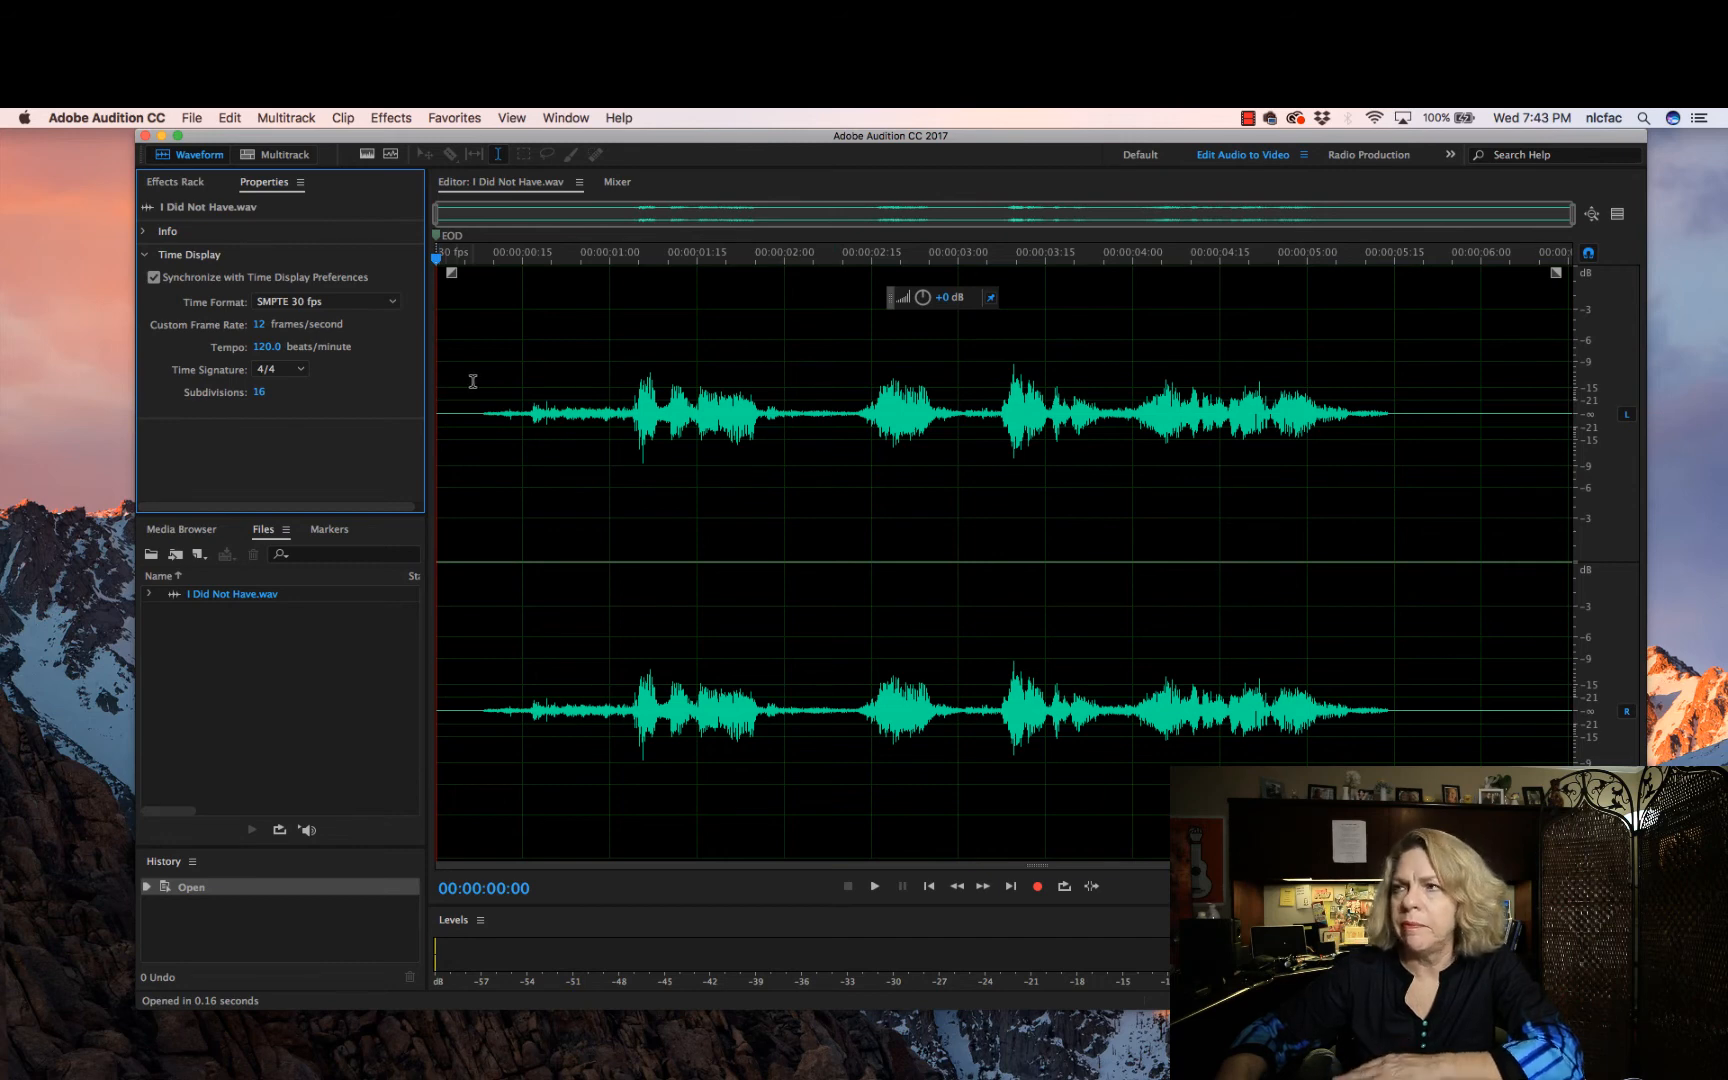
key(space)
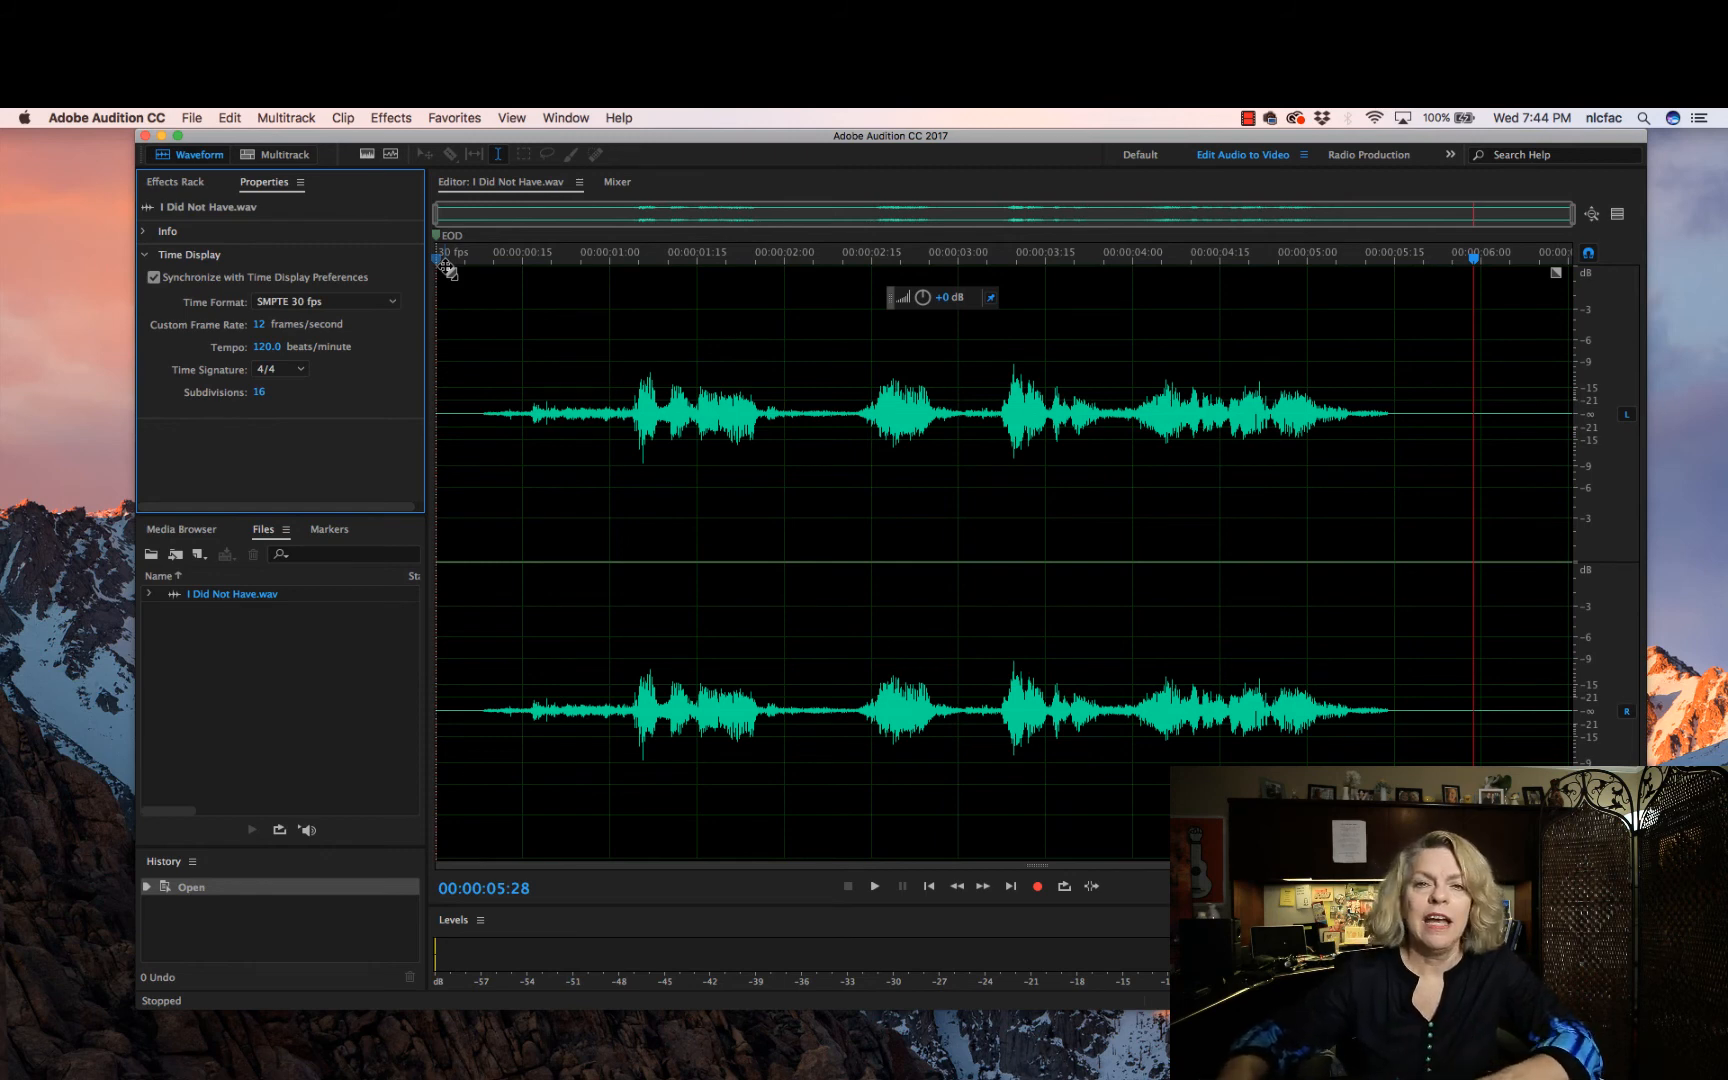
Locate the end of the first loud word by playback and delete the audio from about 00:00:01:09 to 00:00:02:20
click(489, 263)
key(space)
key(space)
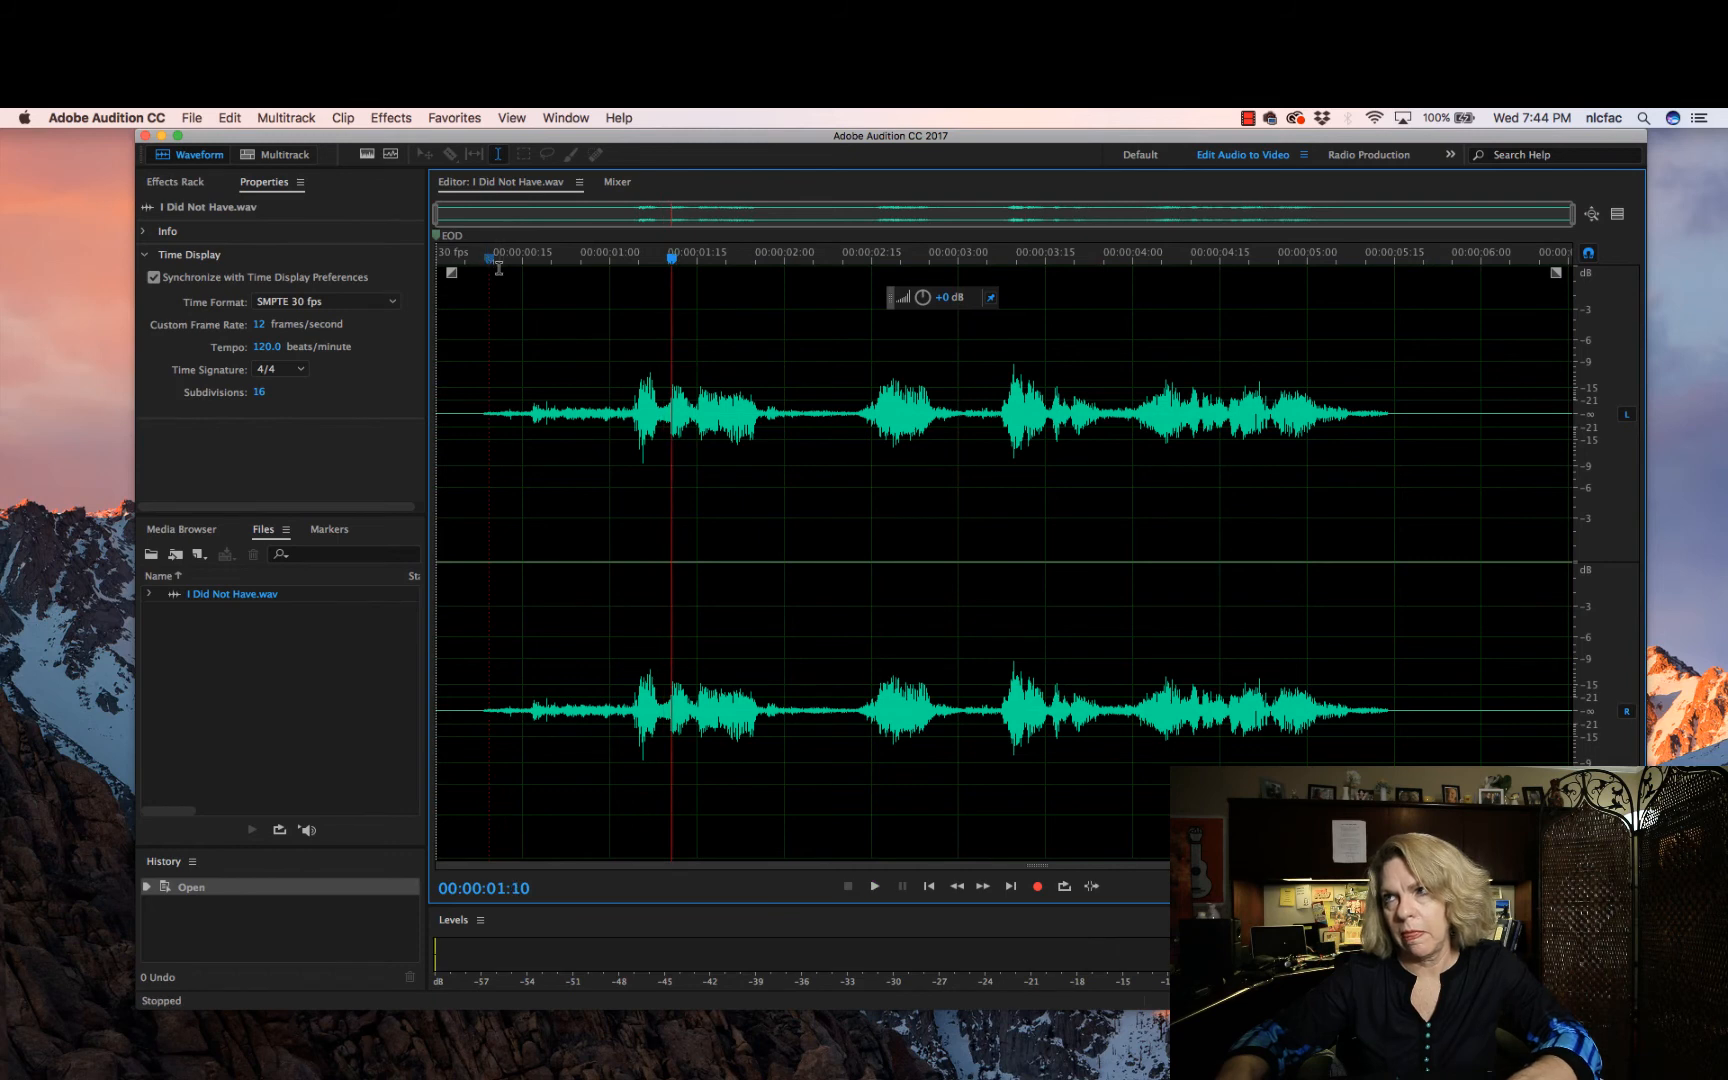
click(661, 263)
key(space)
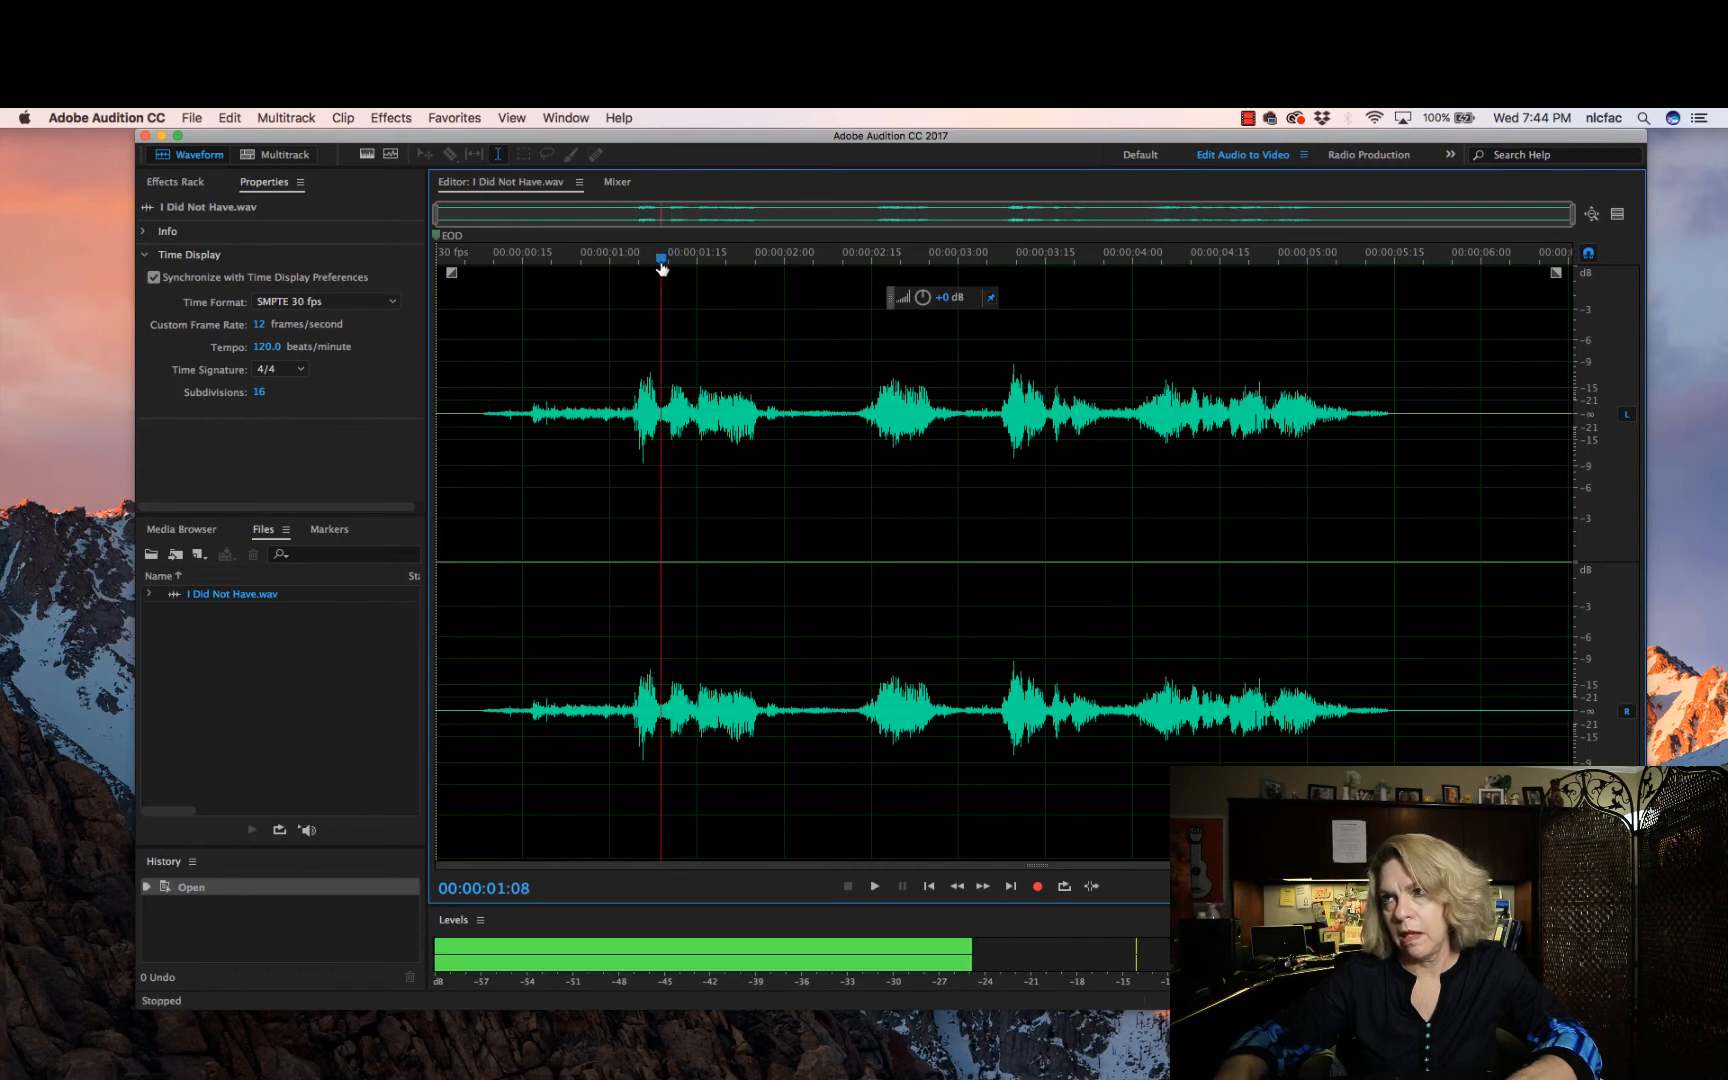
key(space)
drag(662, 412, 901, 421)
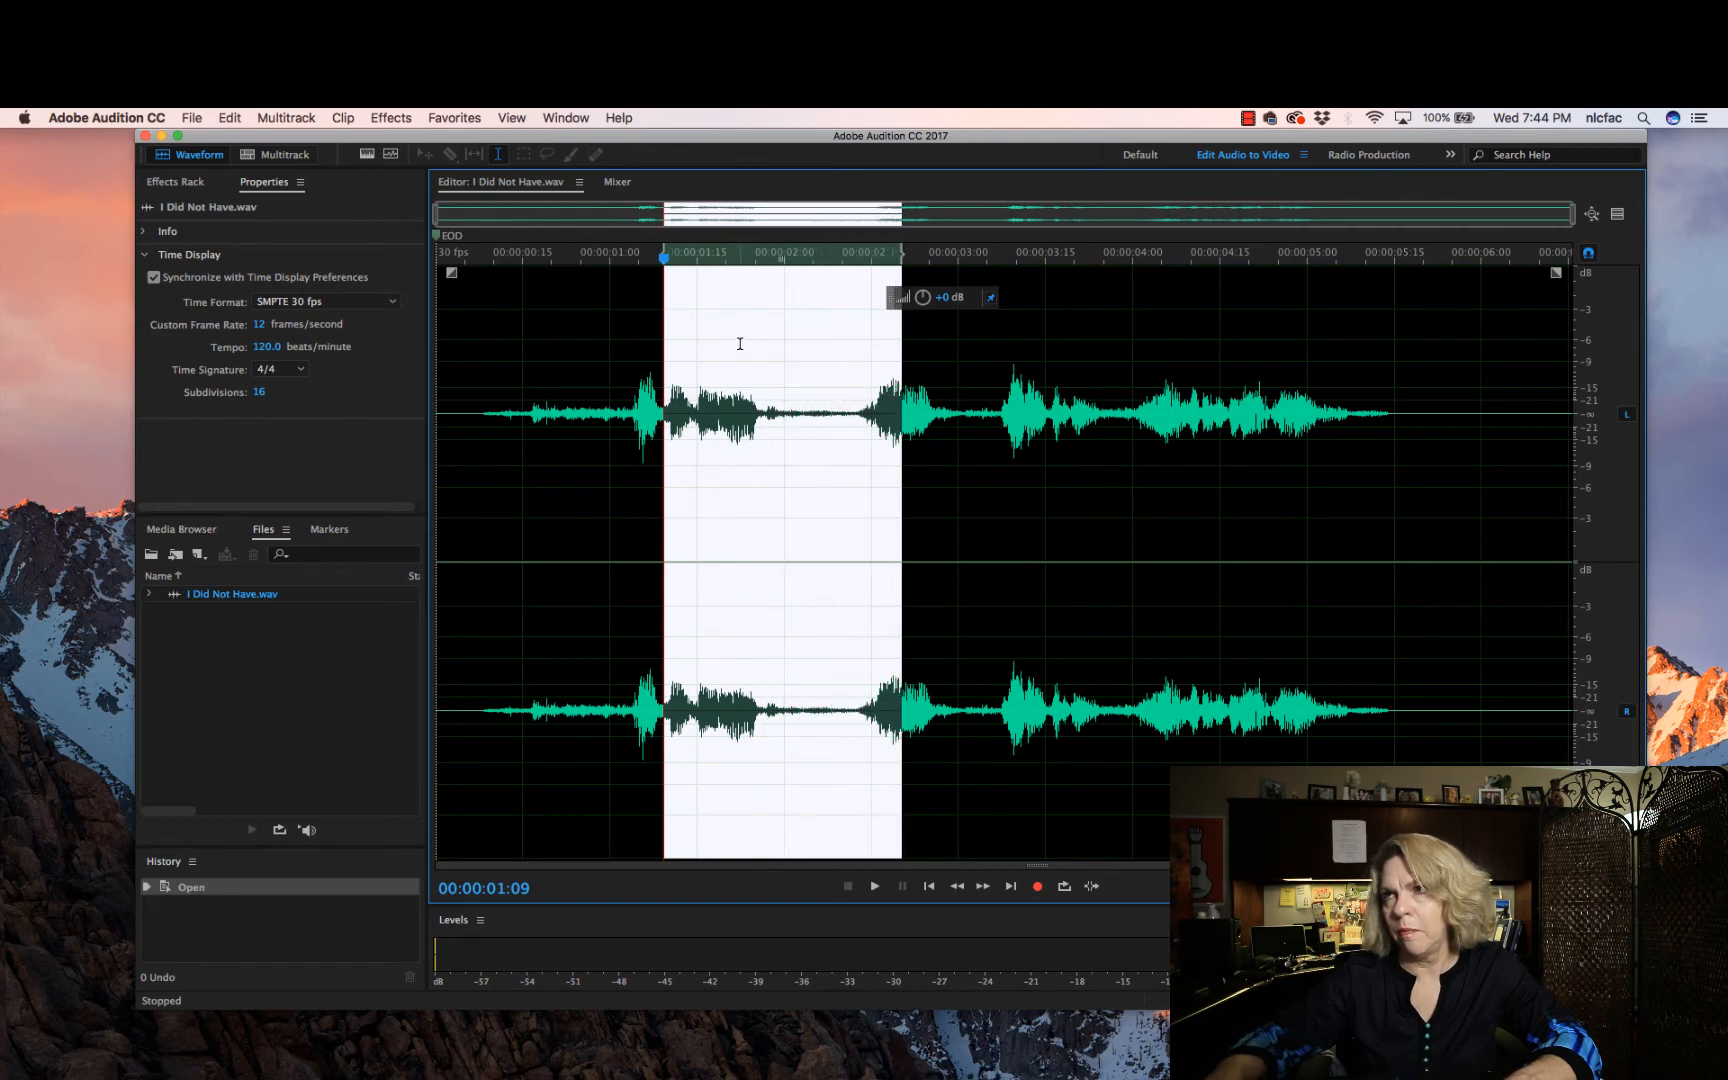
key(Delete)
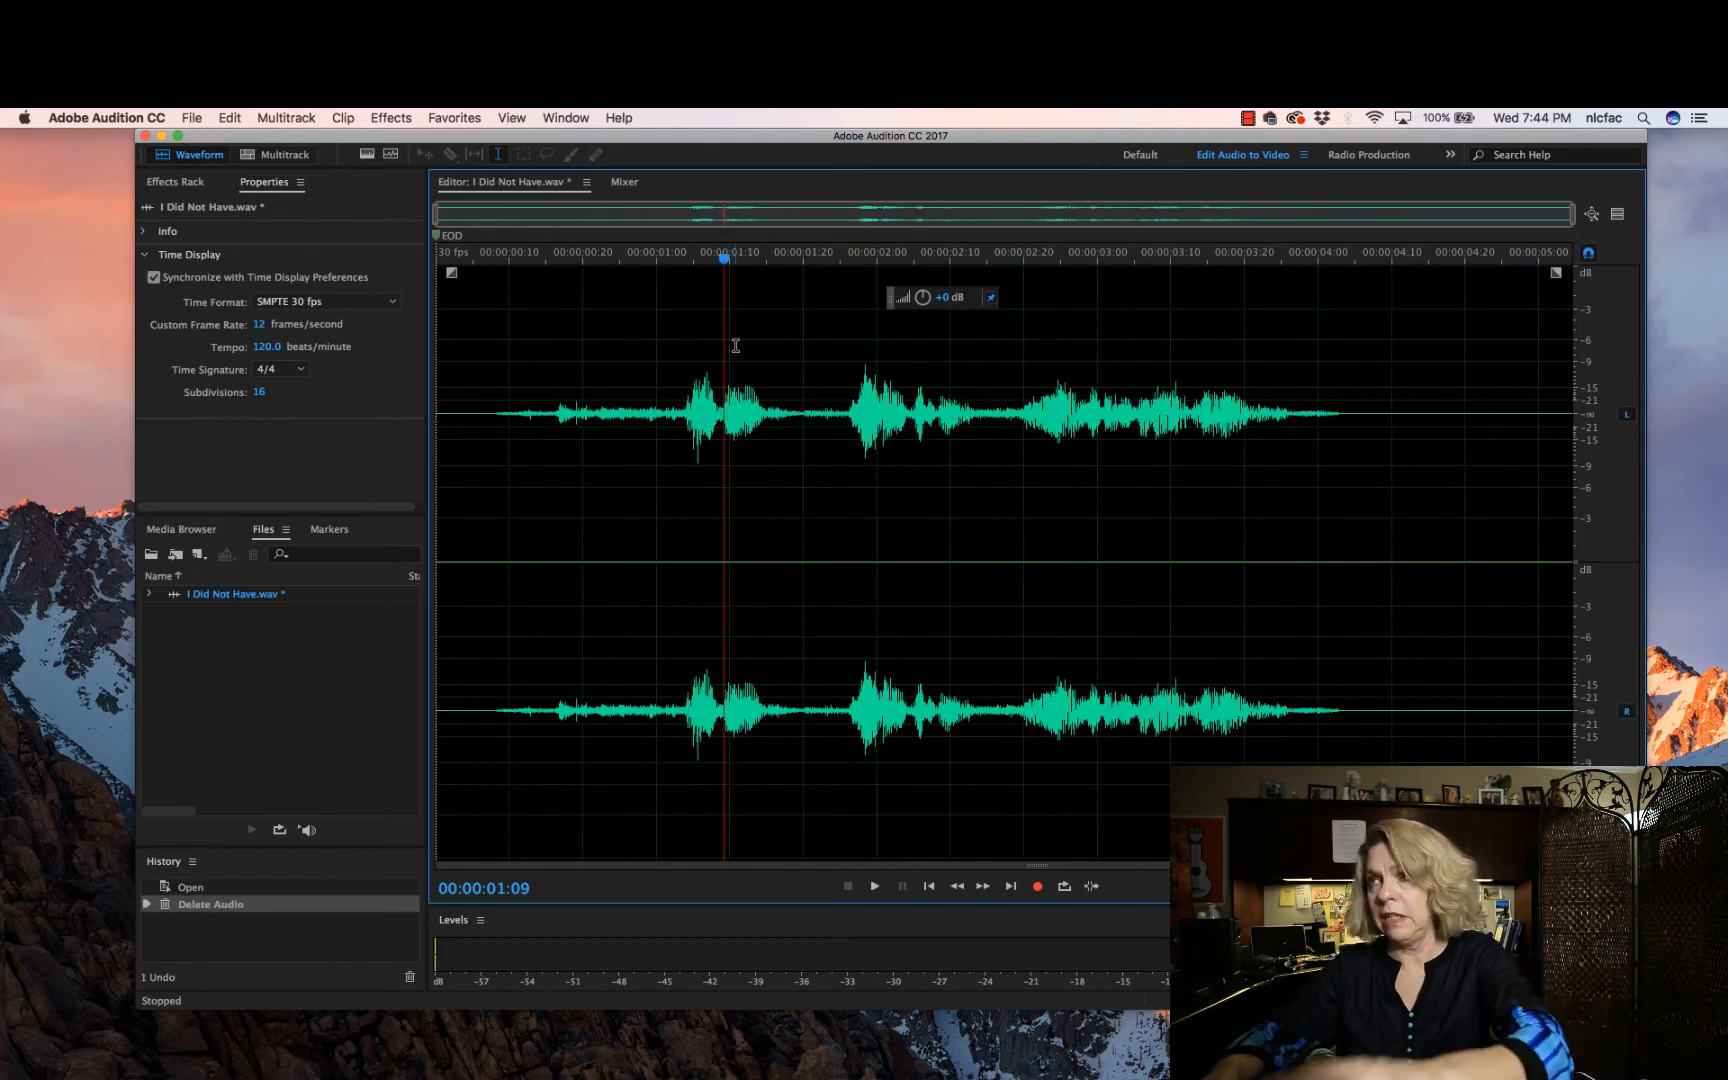
Play across the cut and delete the leftover word fragment from about 00:00:01:08 to 00:00:01:14
click(652, 252)
key(space)
key(space)
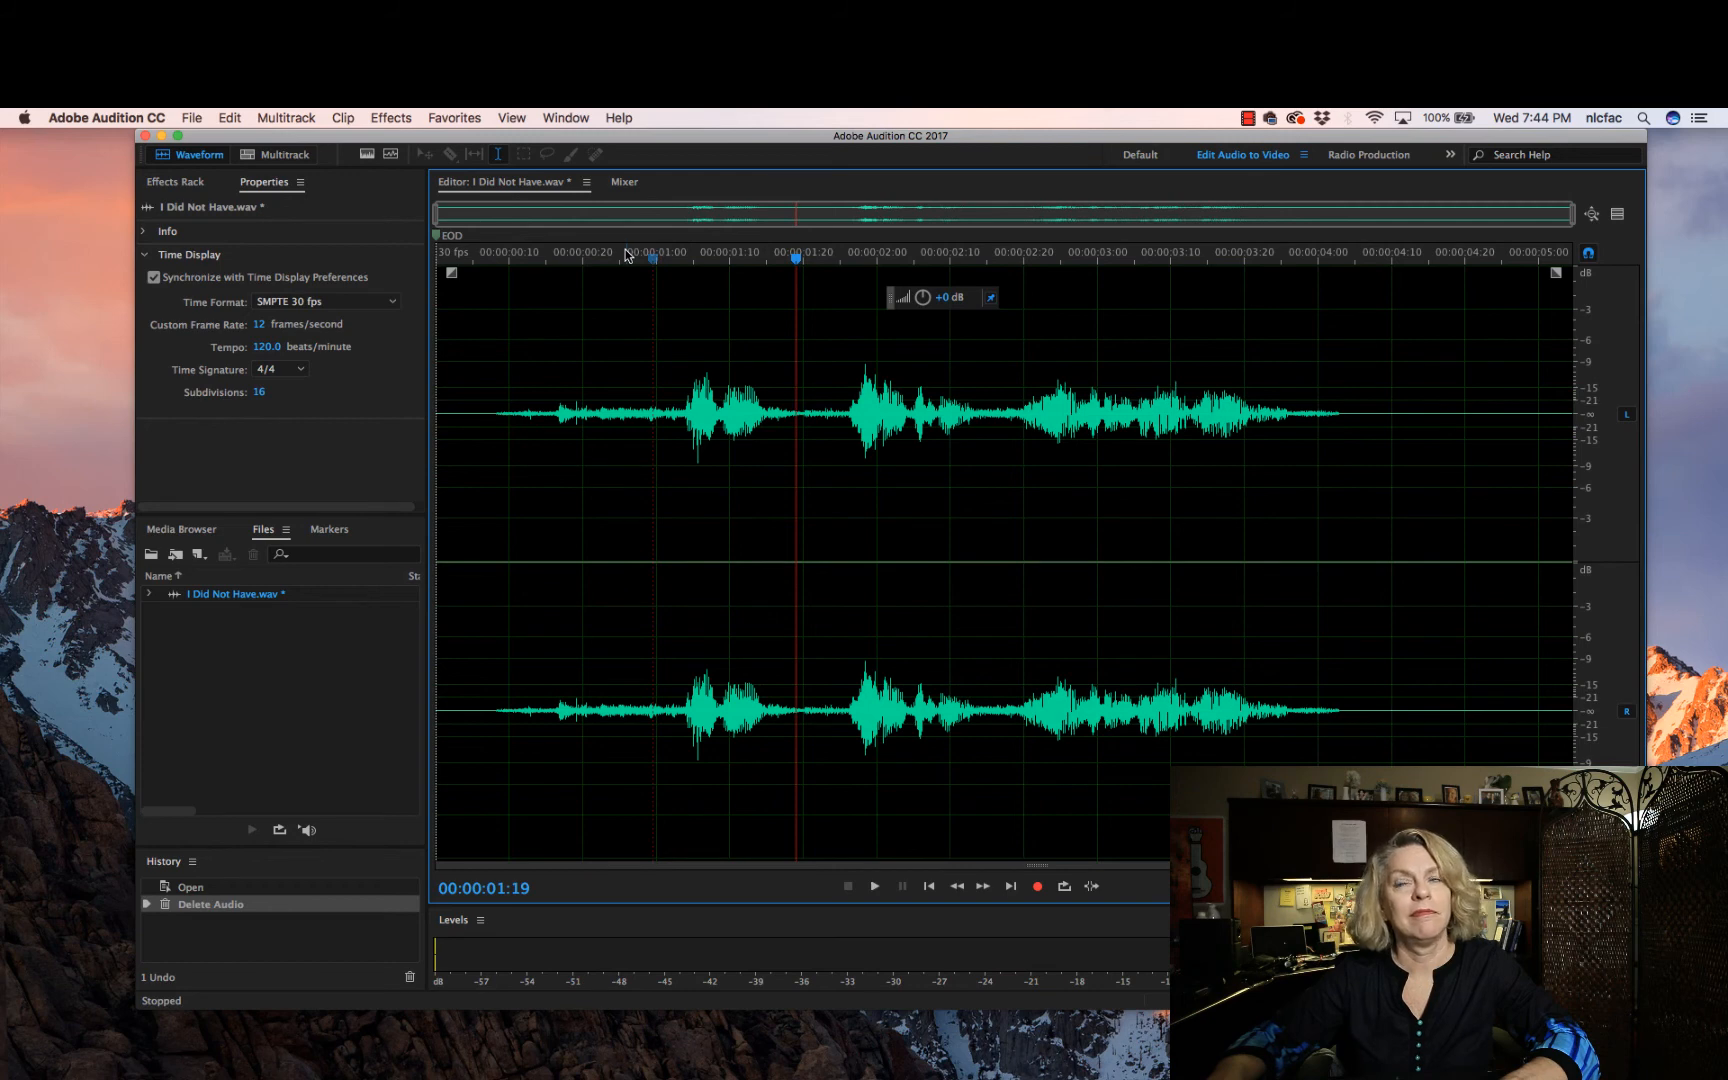
click(626, 254)
key(space)
key(space)
mouse_move(775, 260)
mouse_down()
mouse_move(721, 268)
mouse_move(761, 272)
mouse_up()
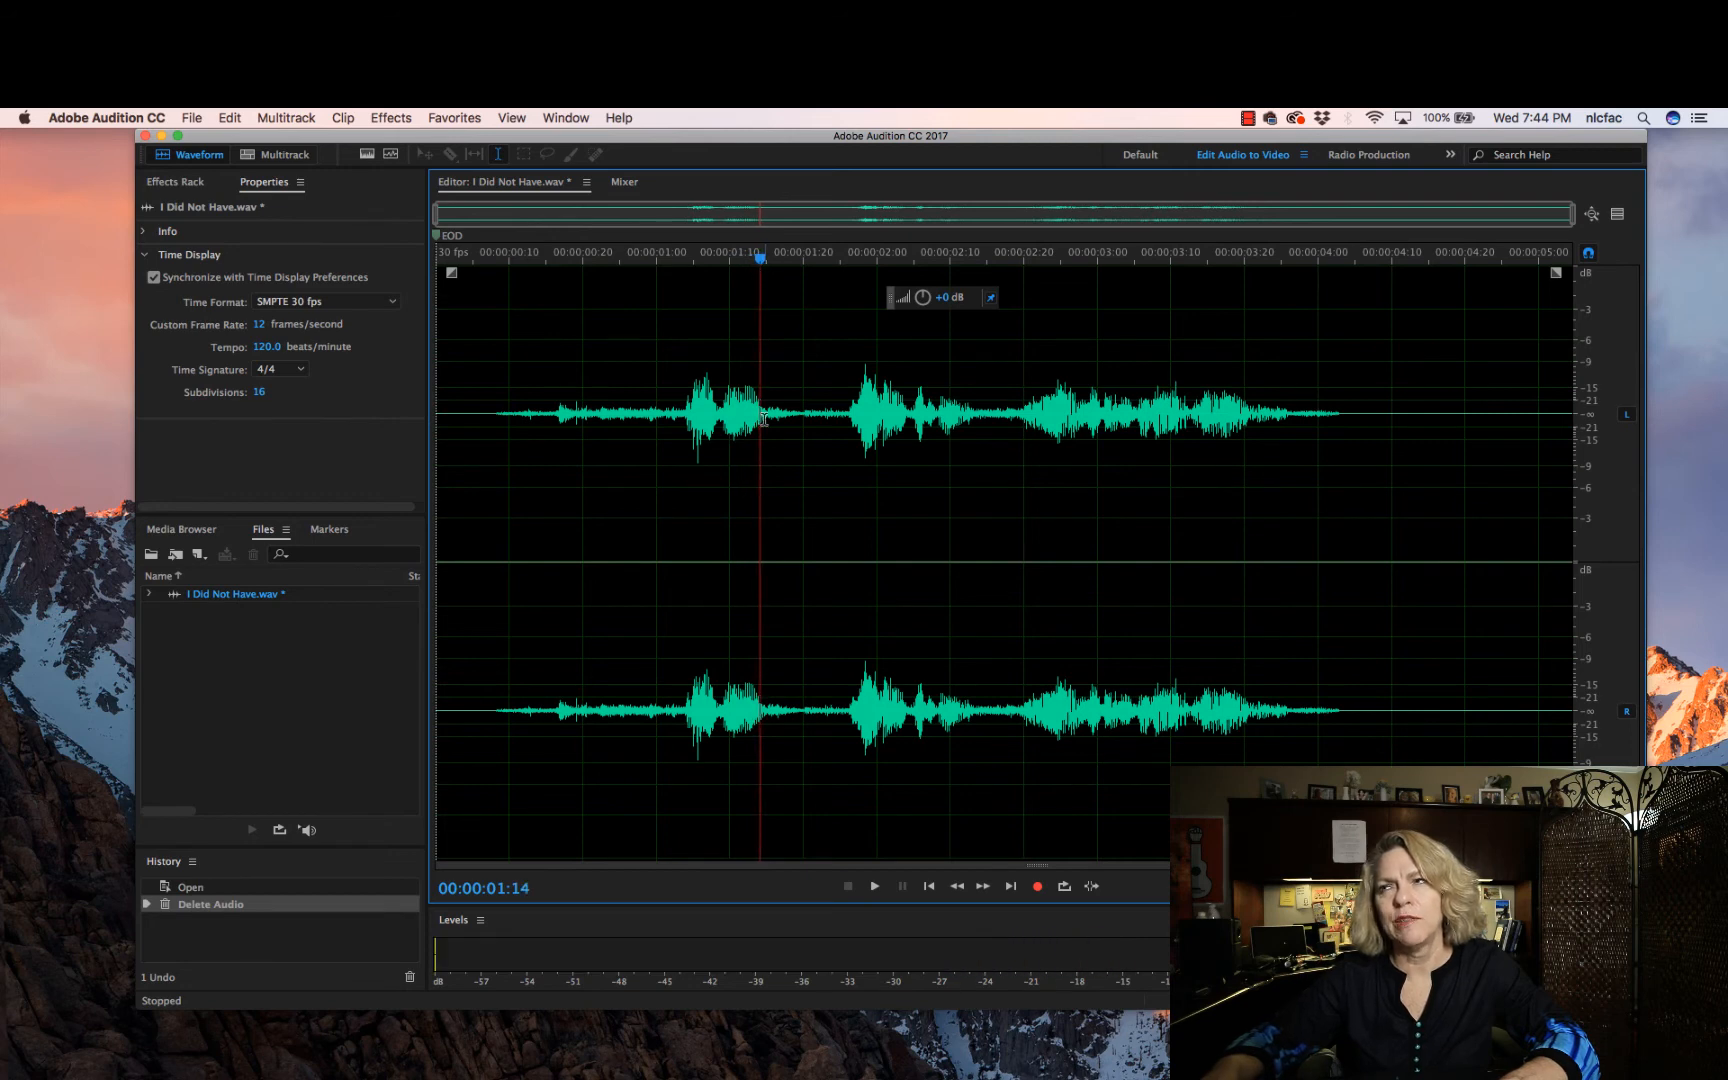
drag(761, 411, 719, 413)
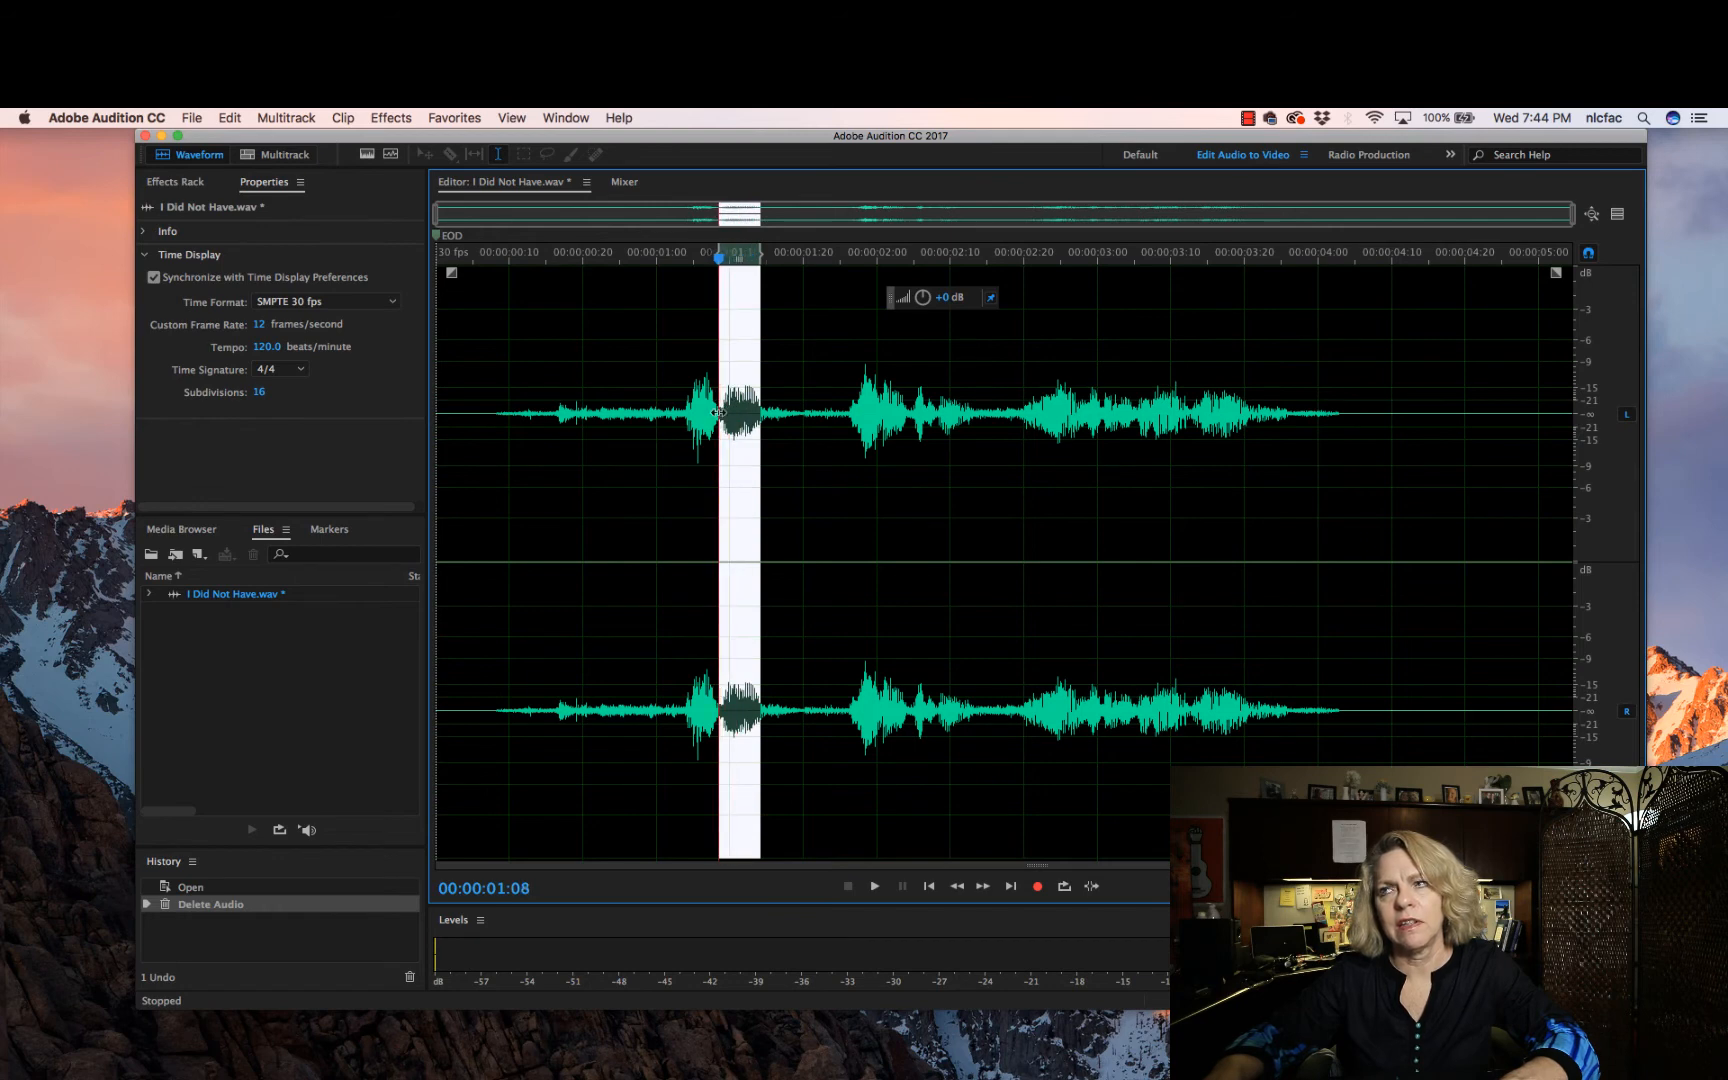
key(Delete)
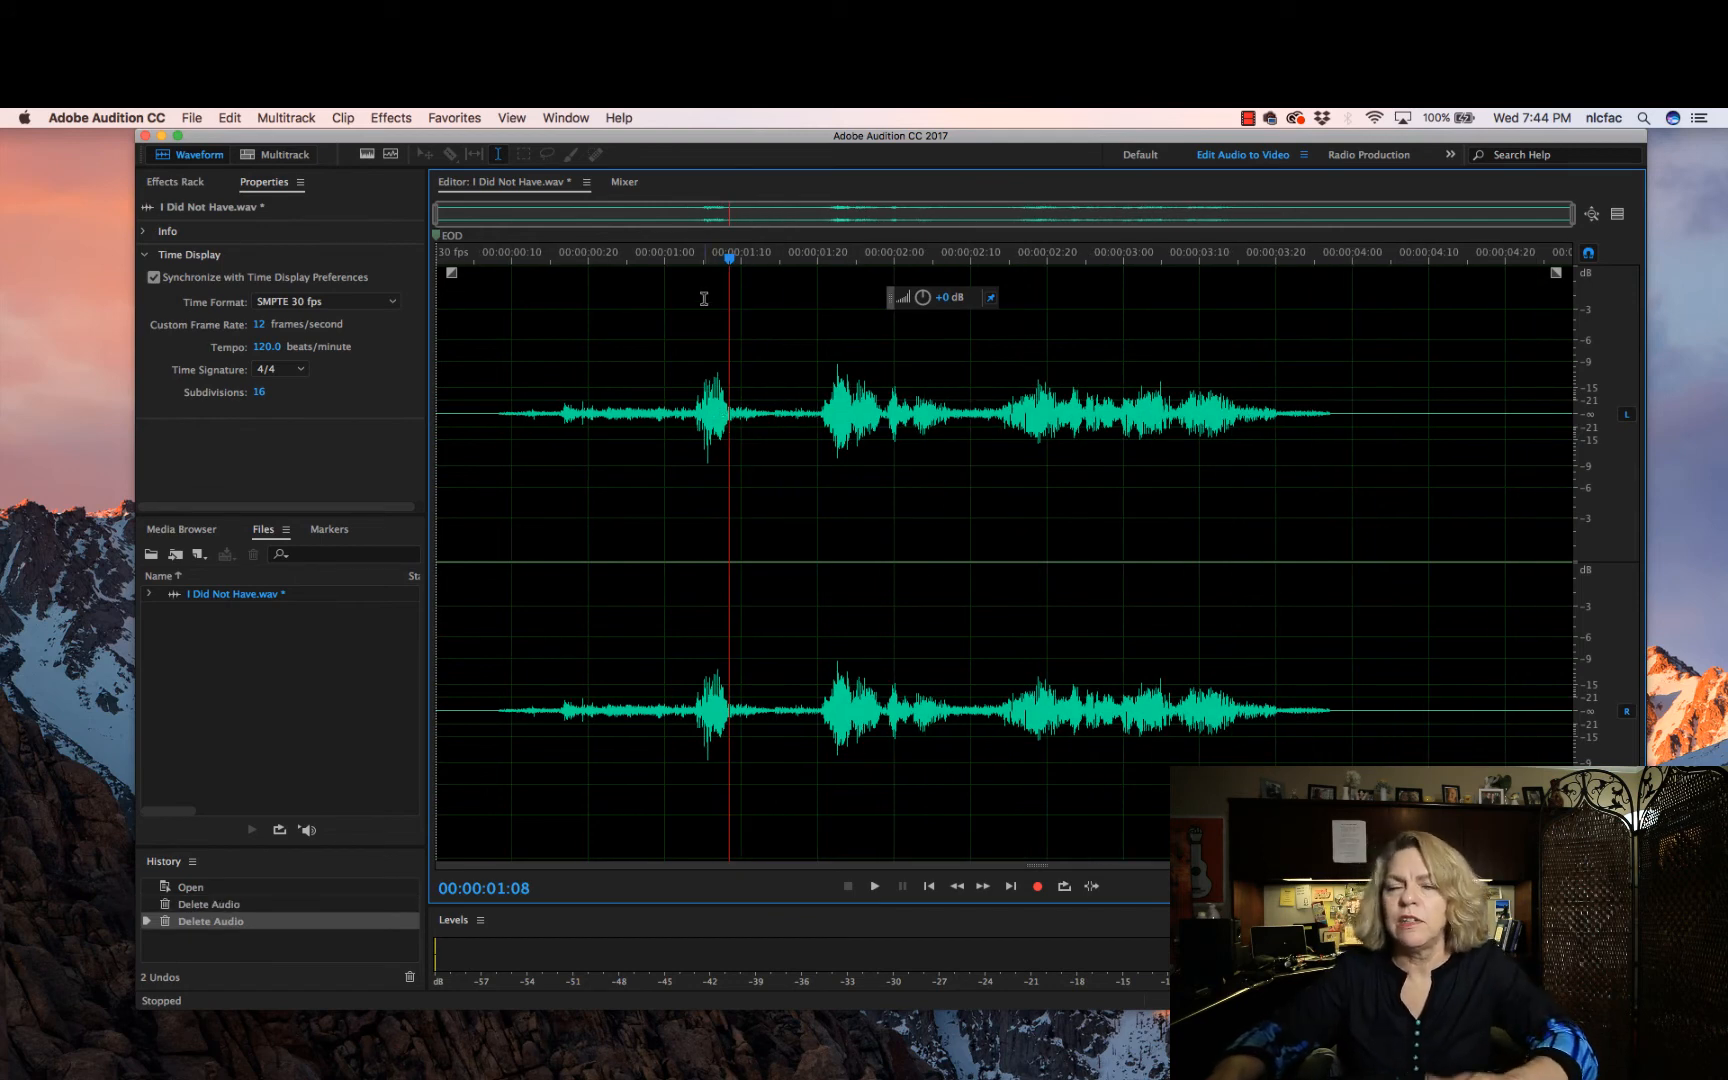
Listen to the shortened recording from several points before the cut to judge how the edit sounds
mouse_move(756, 414)
mouse_down()
mouse_move(824, 414)
mouse_move(756, 416)
mouse_up()
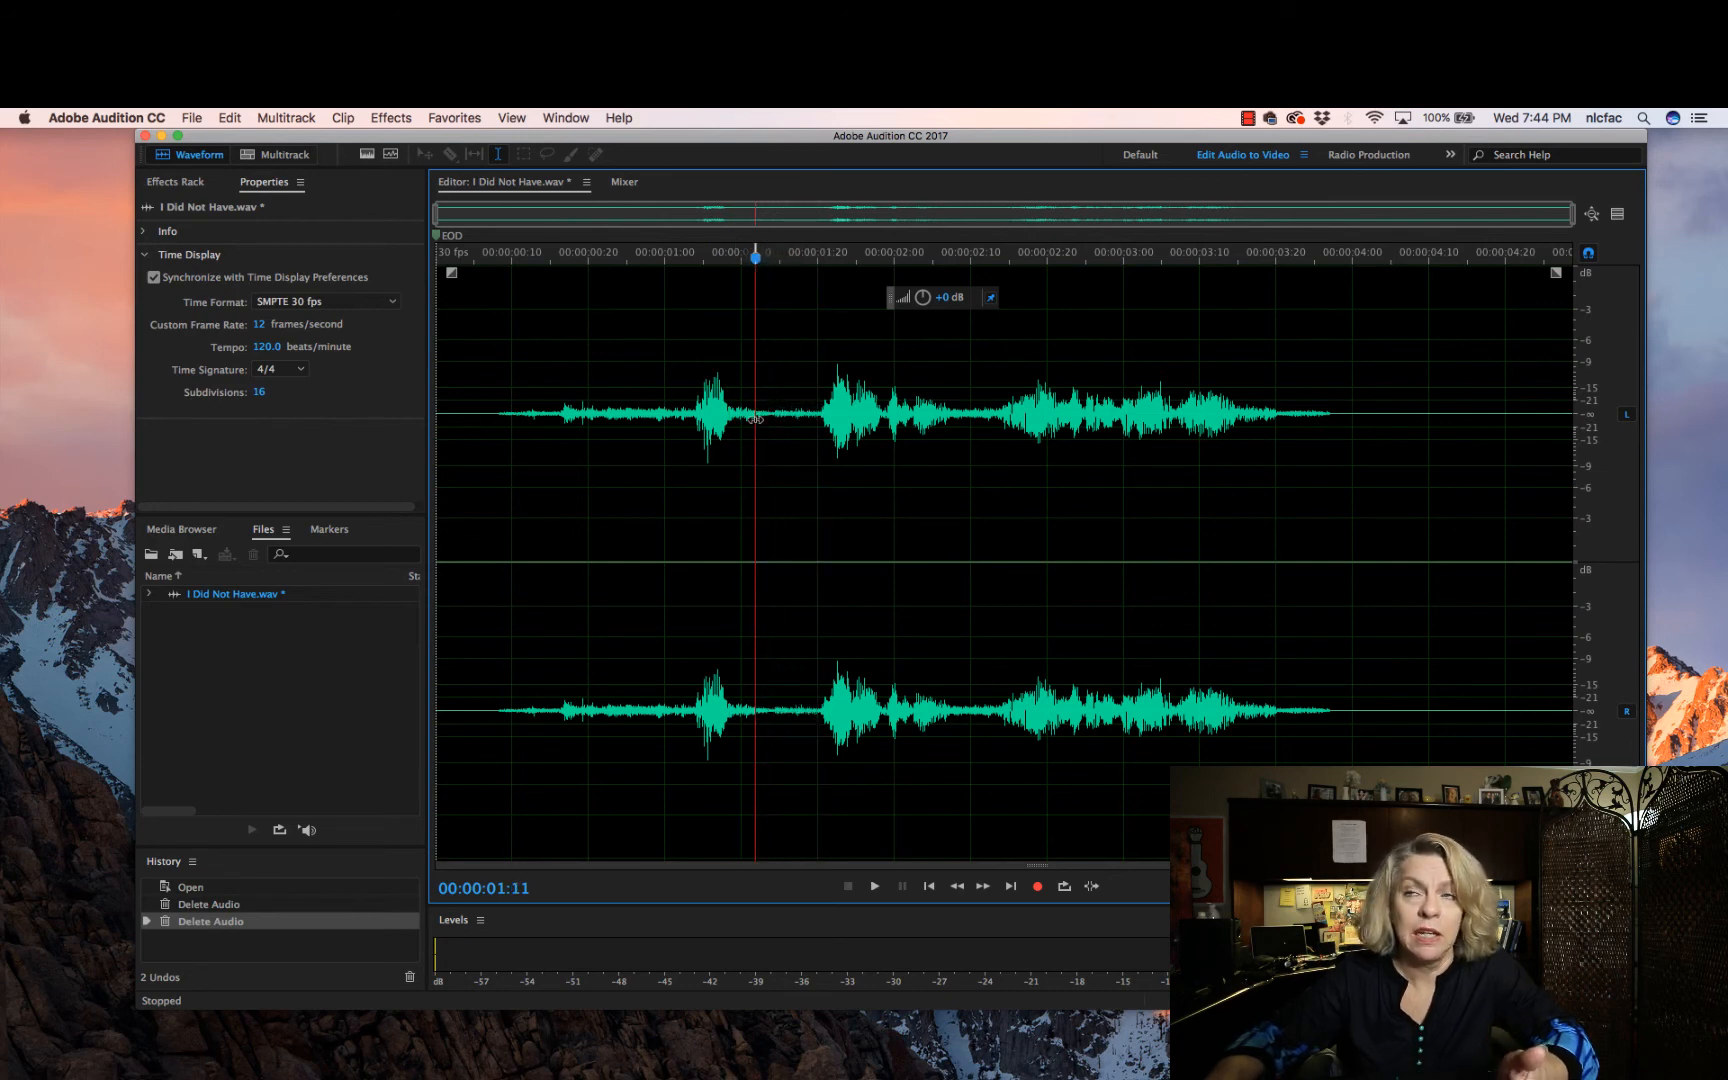
drag(756, 268, 694, 270)
key(space)
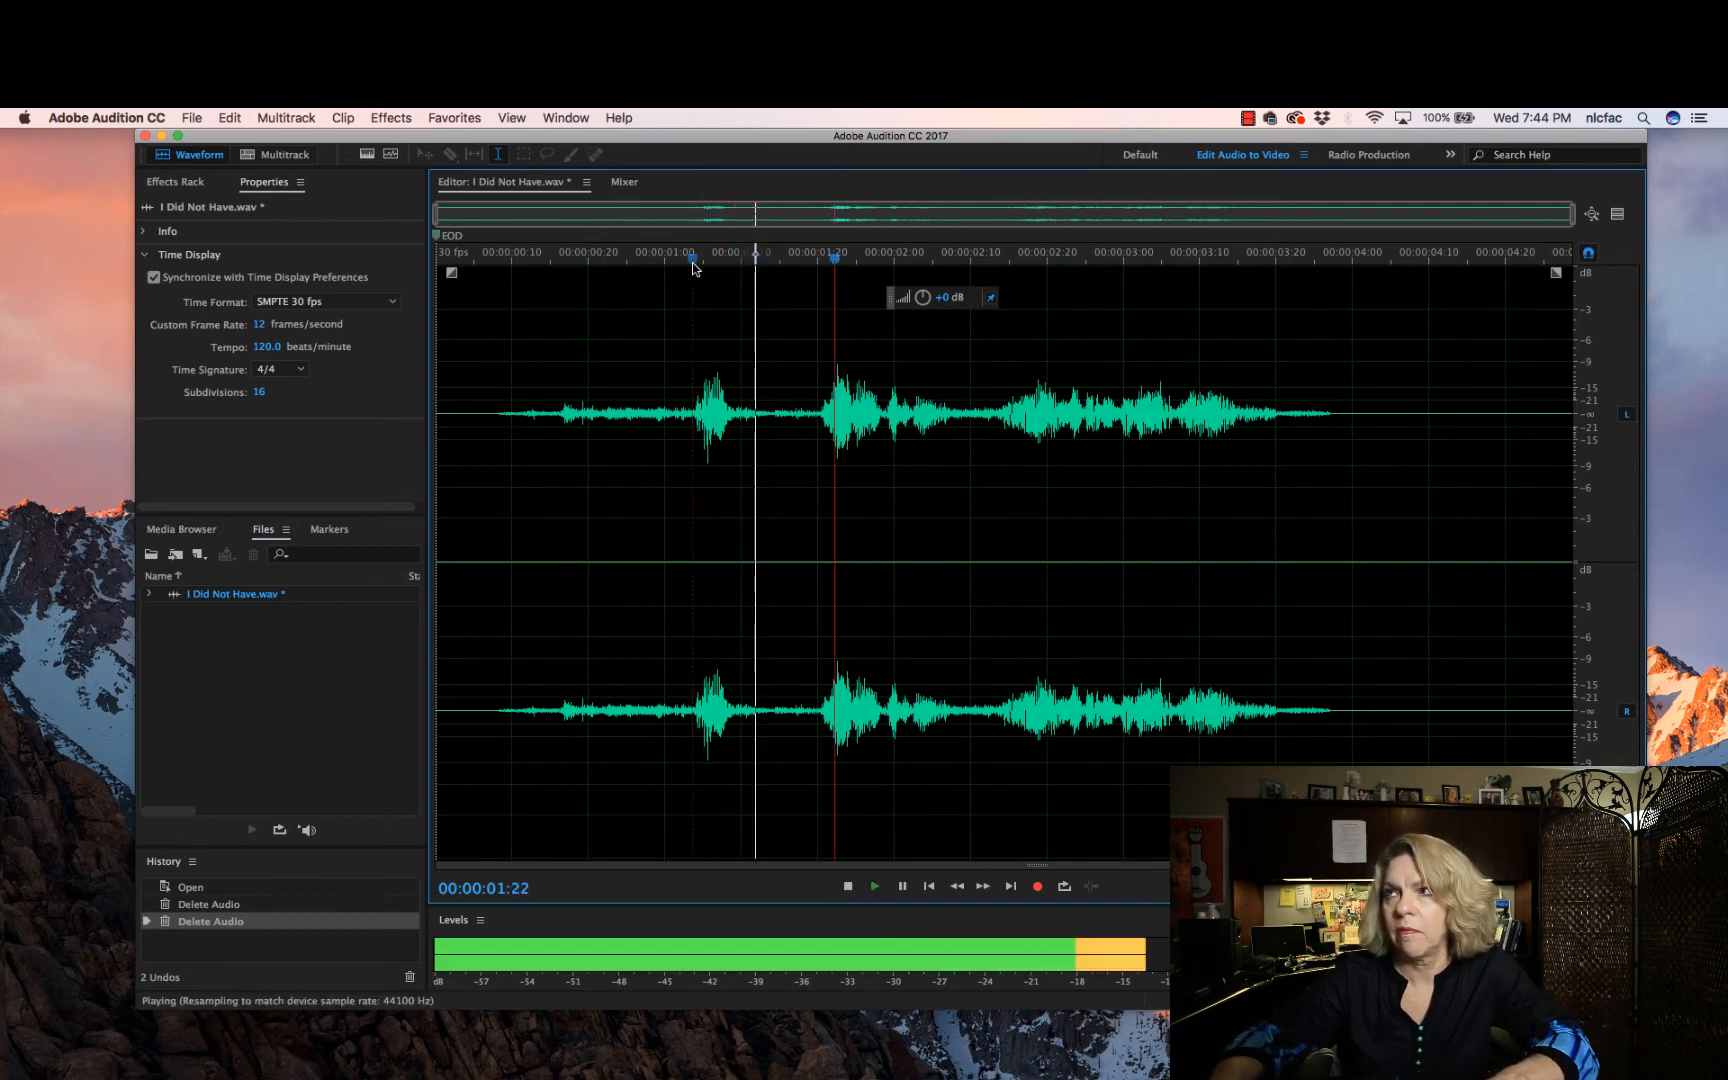
key(space)
click(632, 252)
key(space)
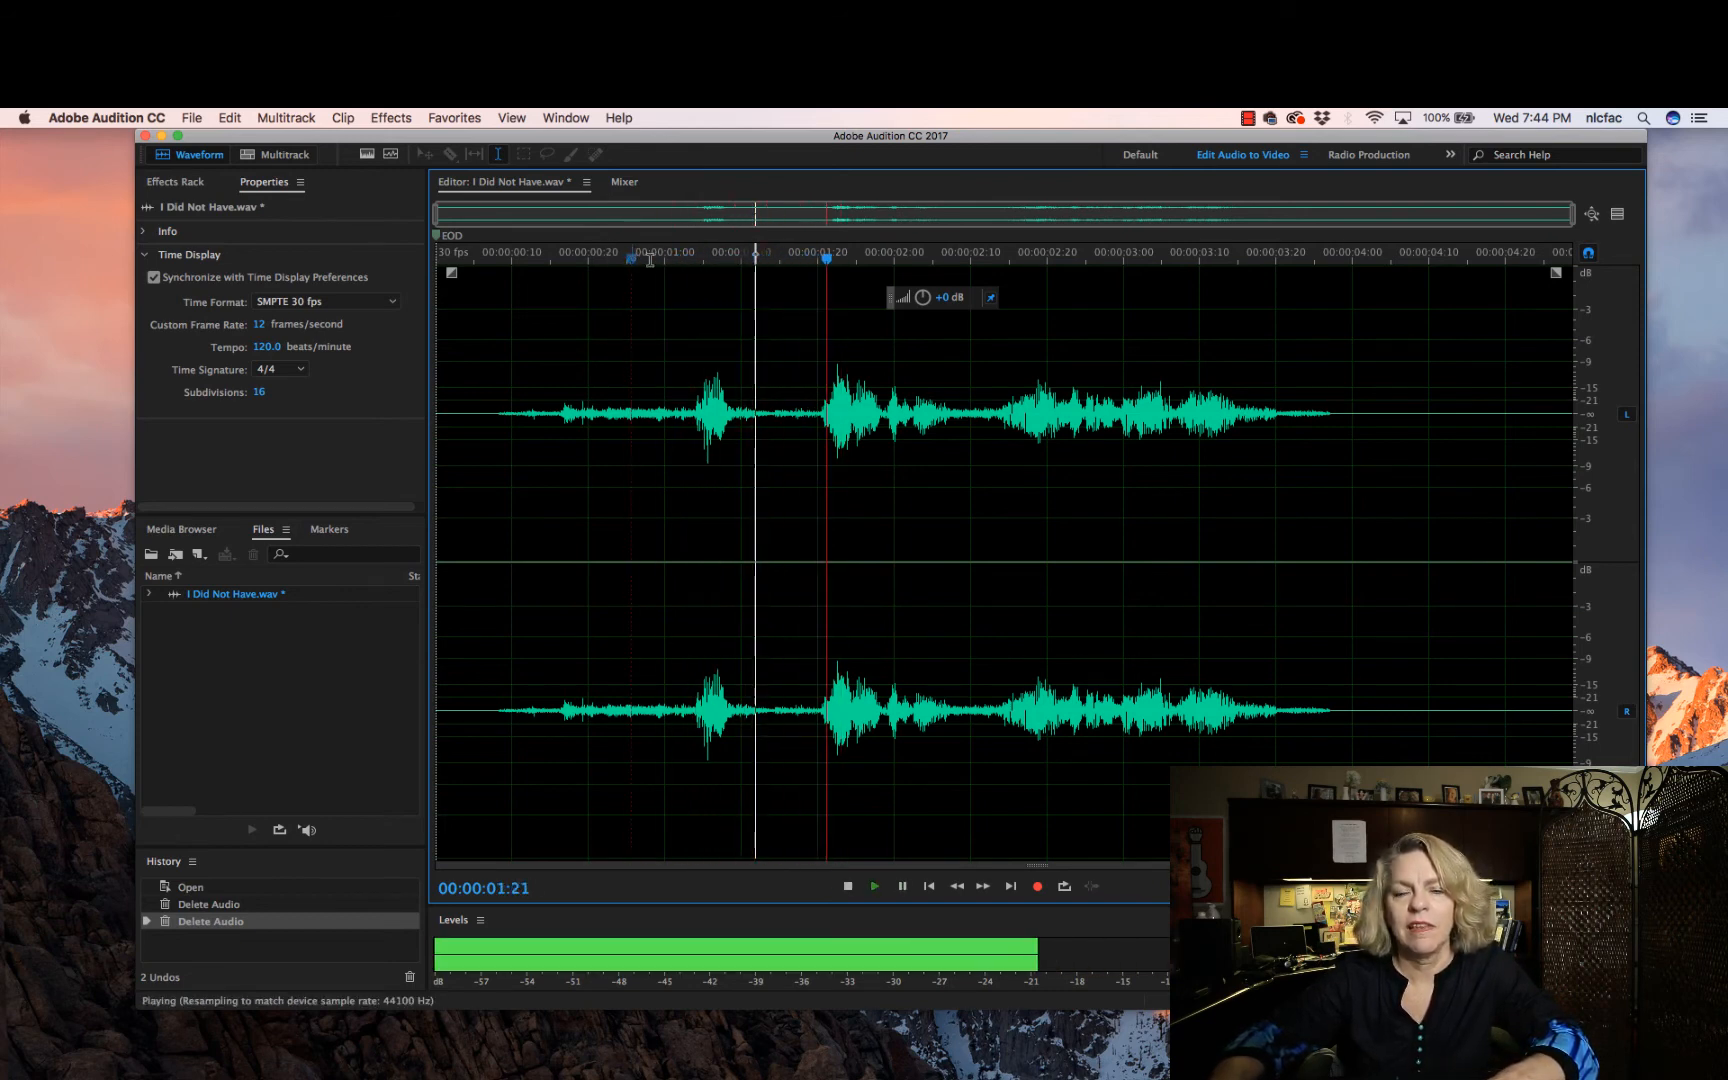
key(space)
click(790, 311)
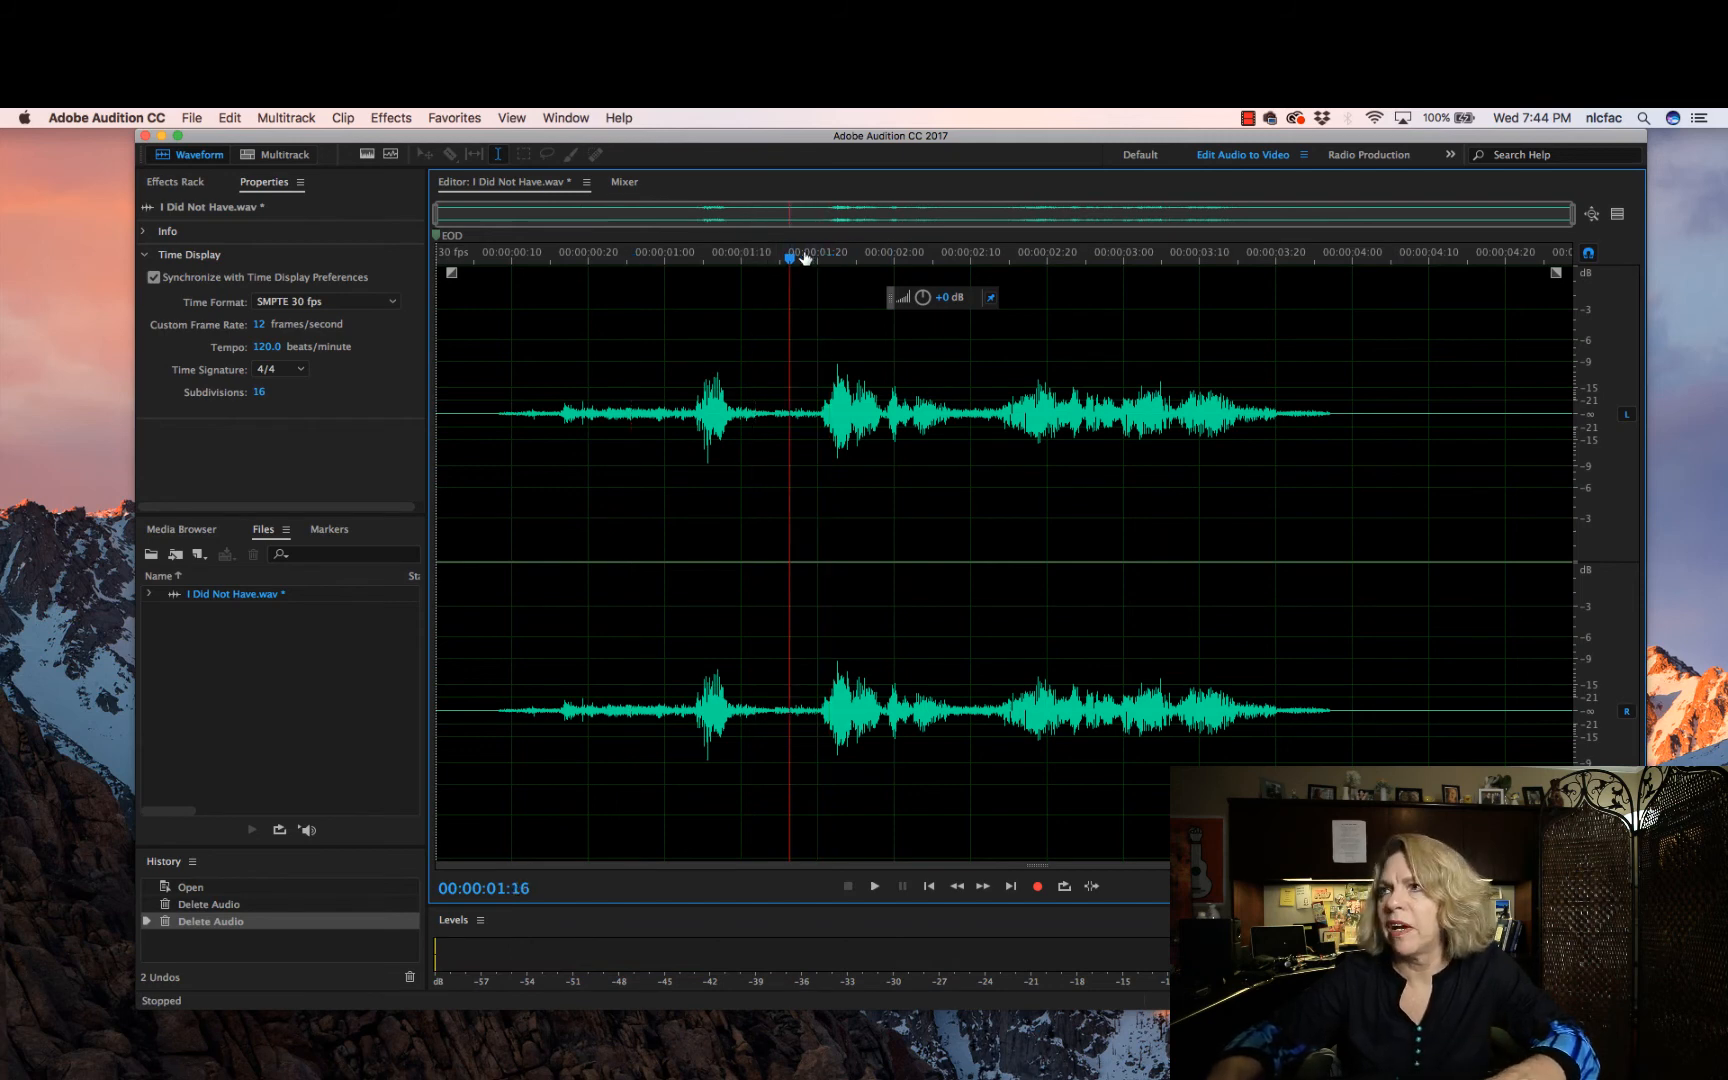
drag(786, 268, 567, 267)
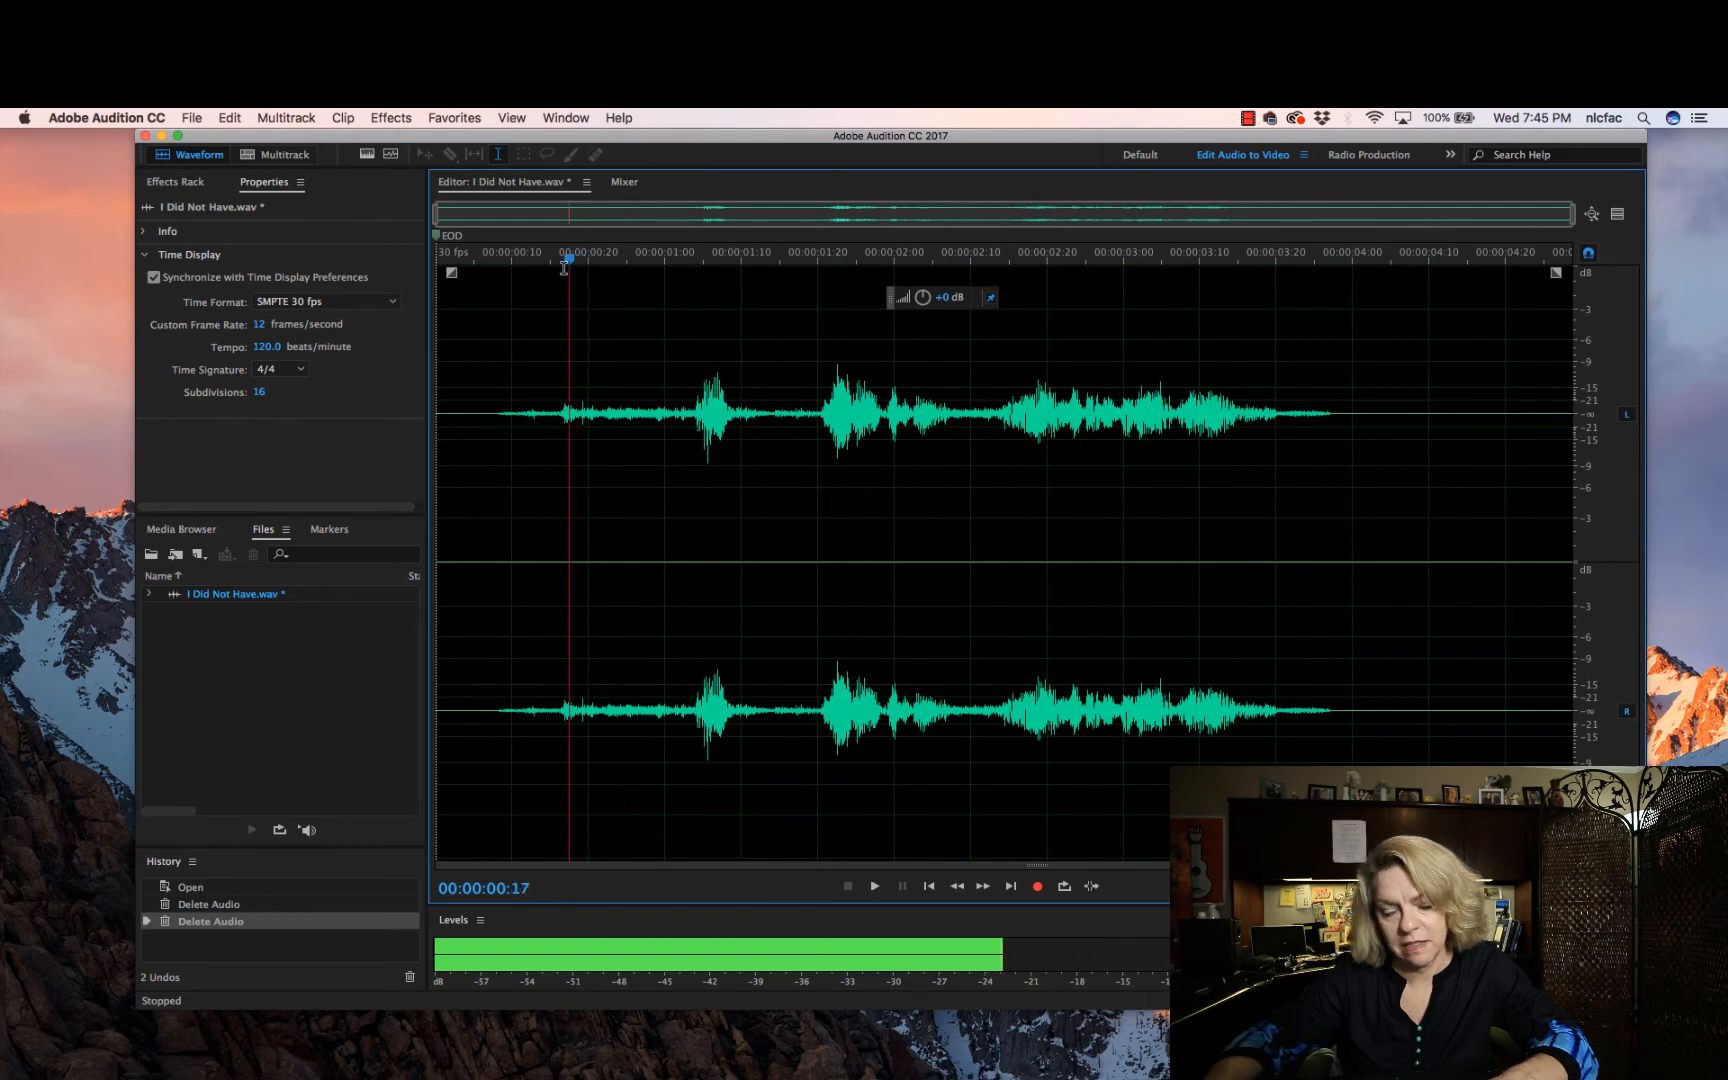
key(space)
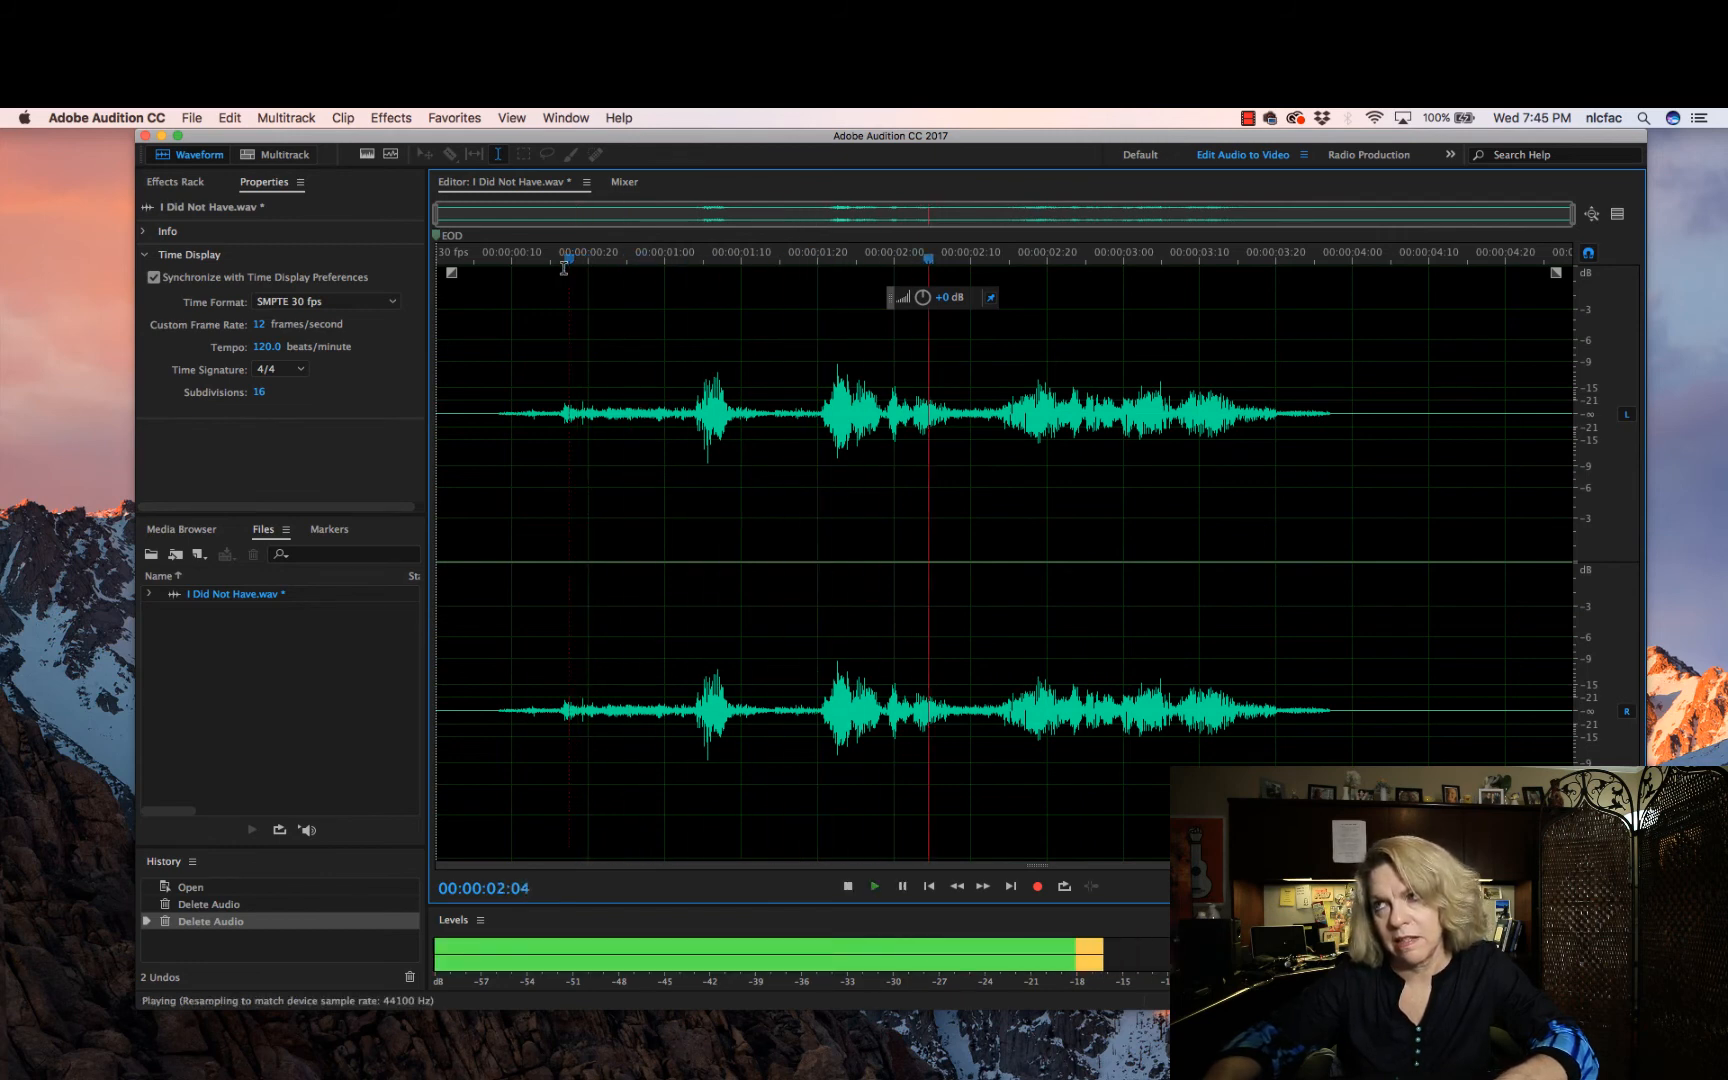
key(space)
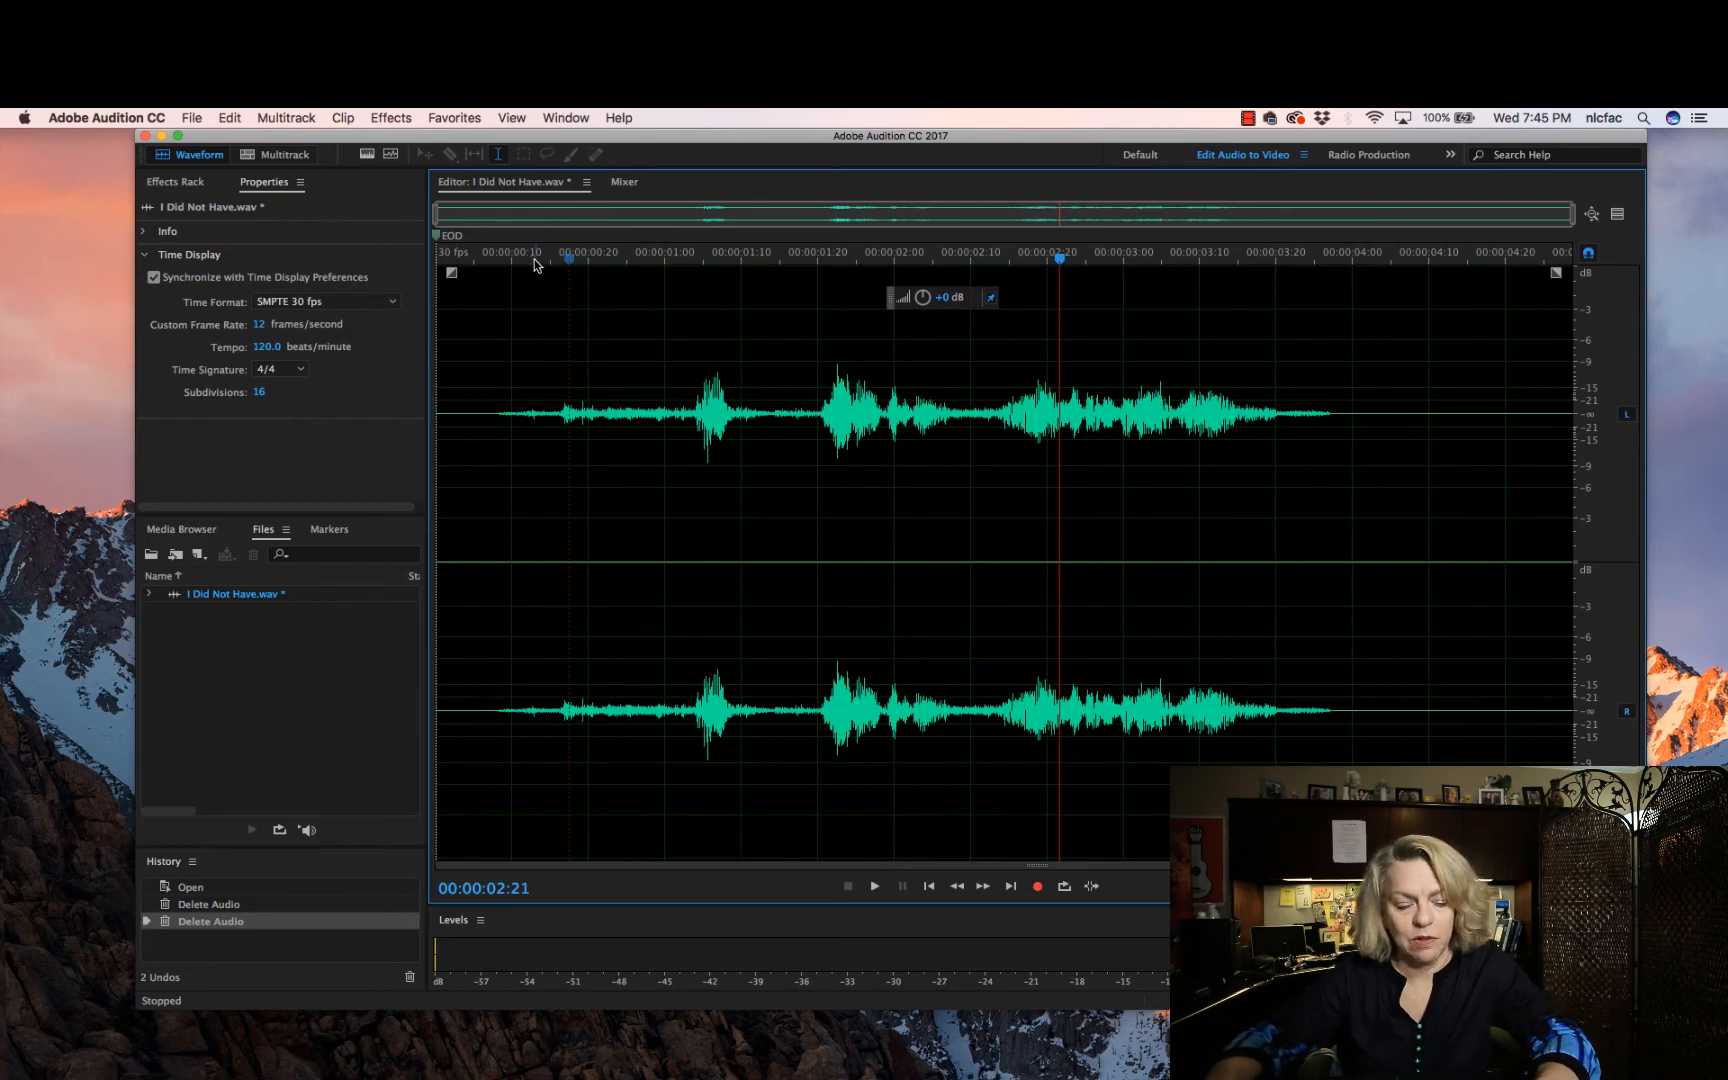
Undo both audio deletions, clear the selection and replay the first half of the original recording
key(super+z)
key(super+z)
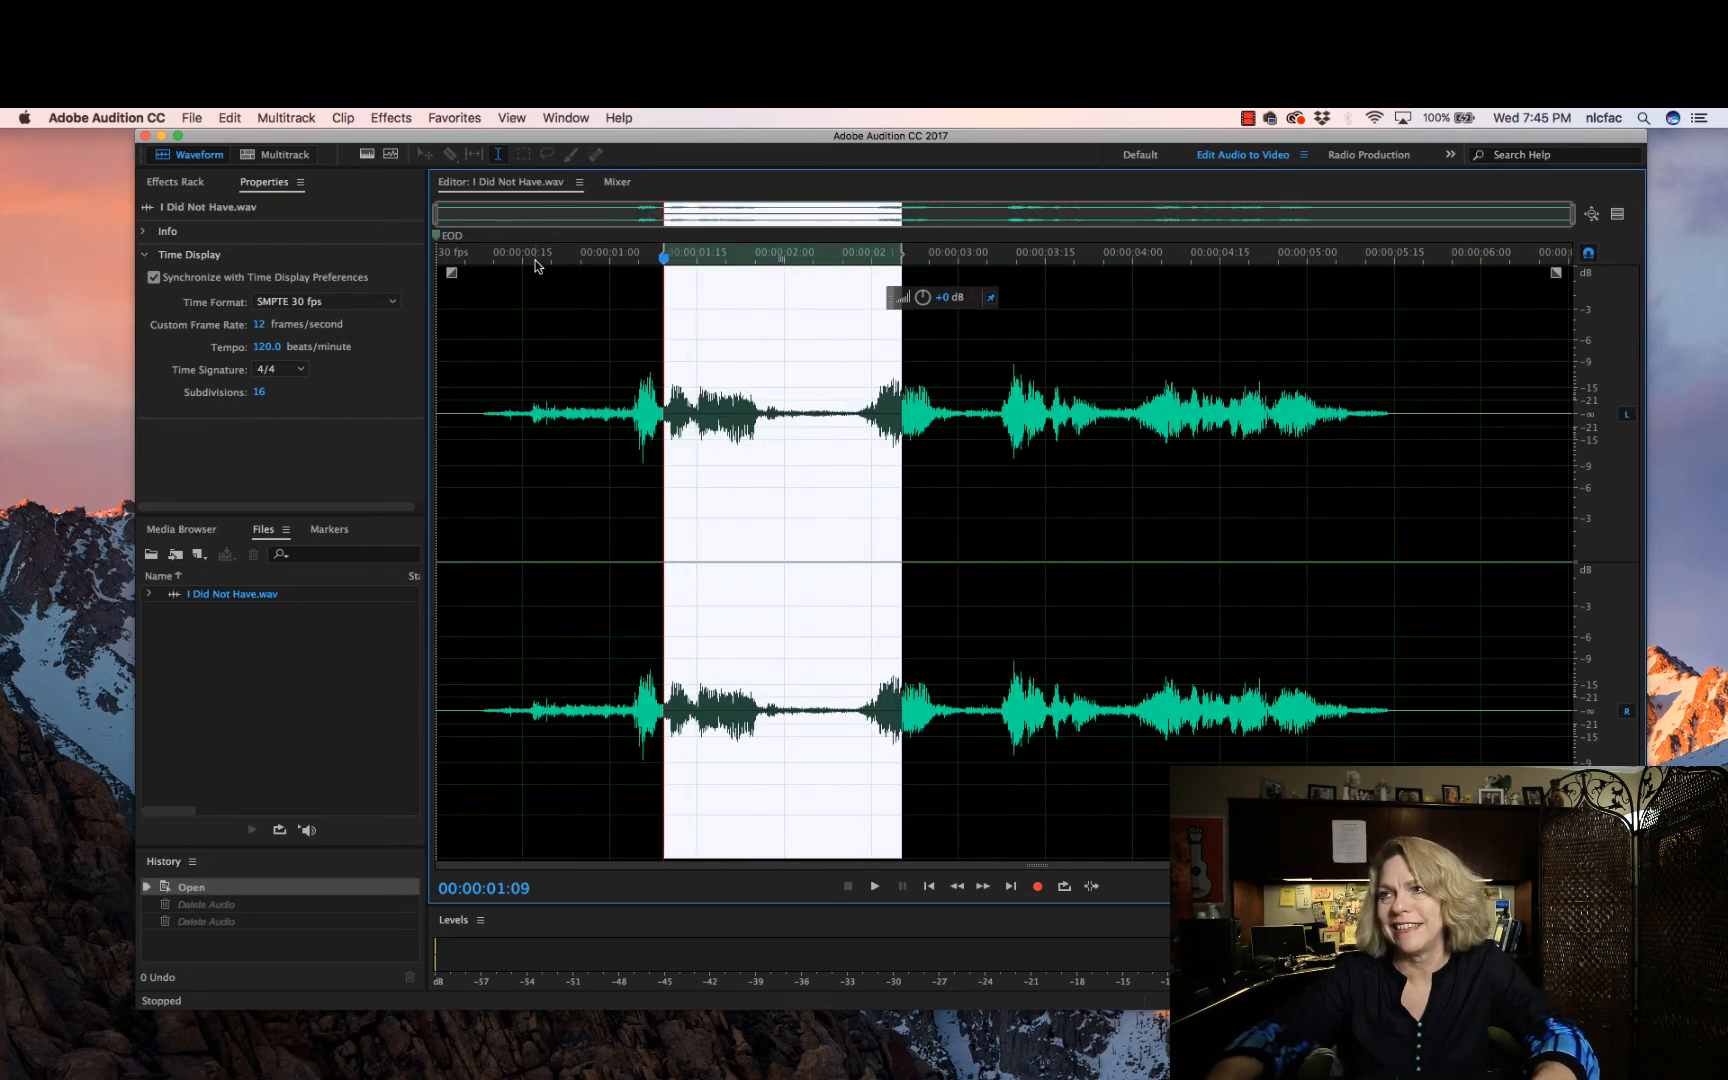
click(686, 299)
click(605, 262)
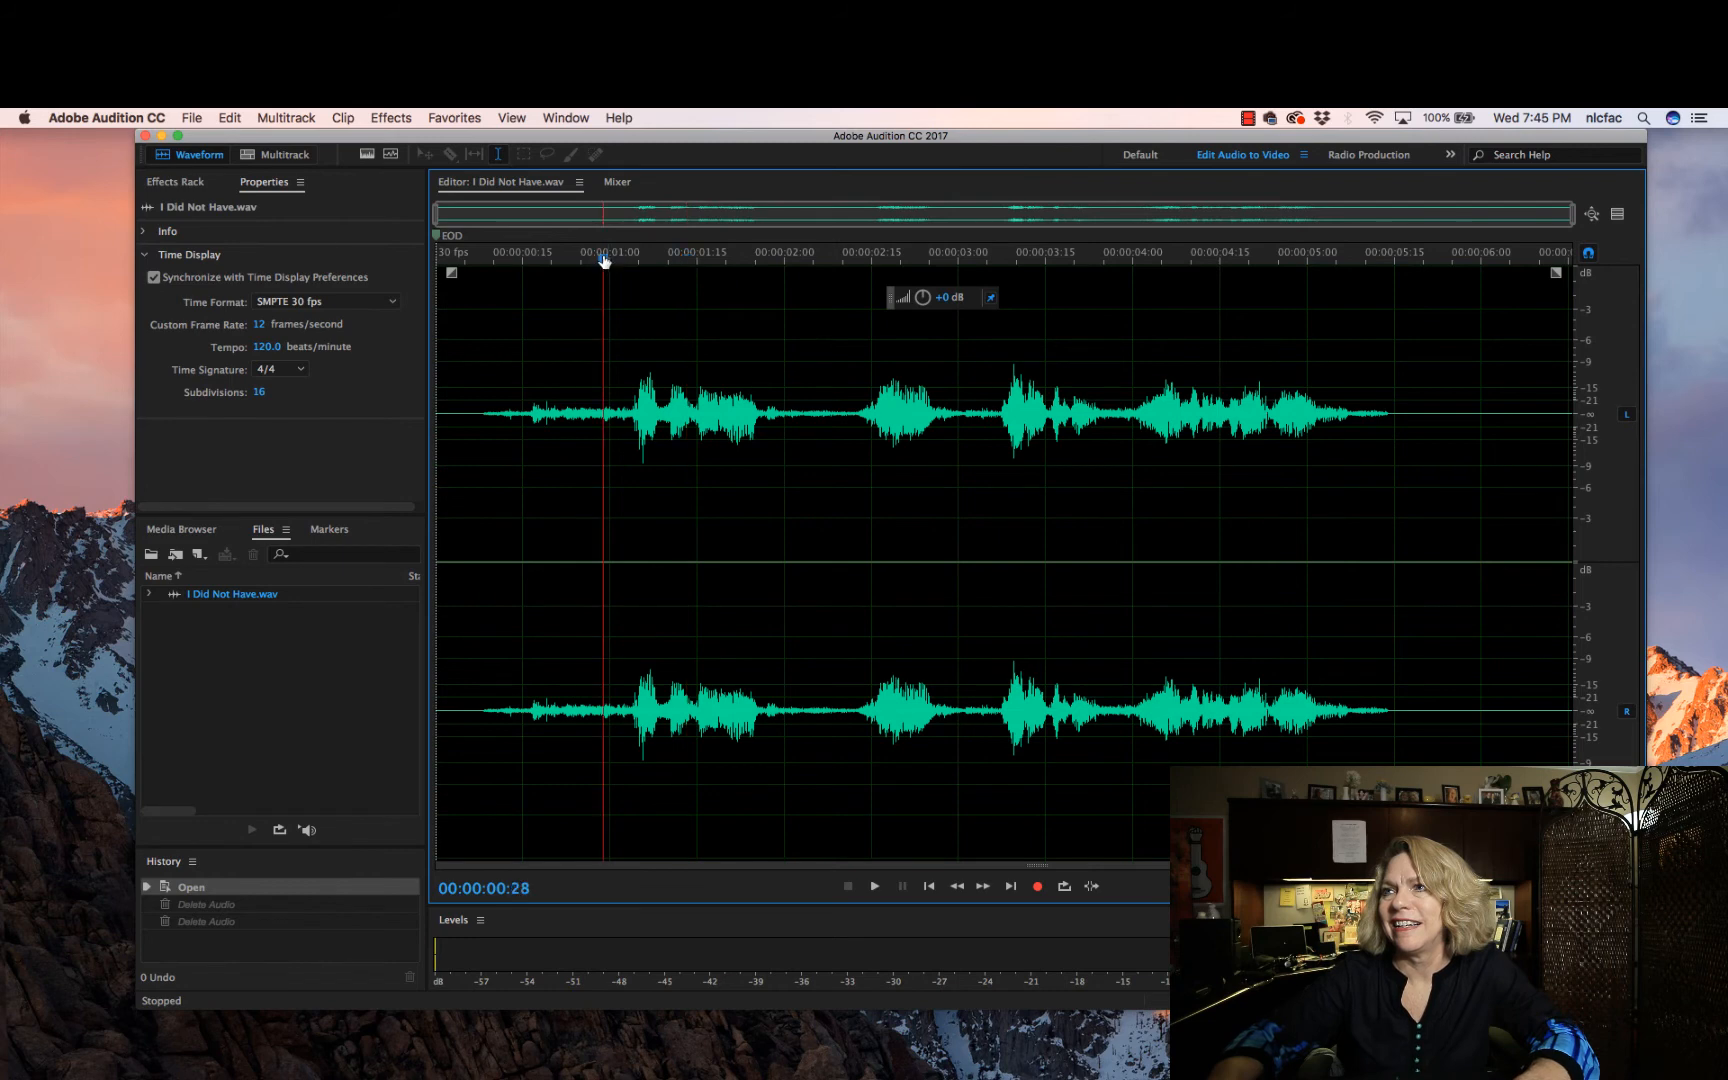
key(space)
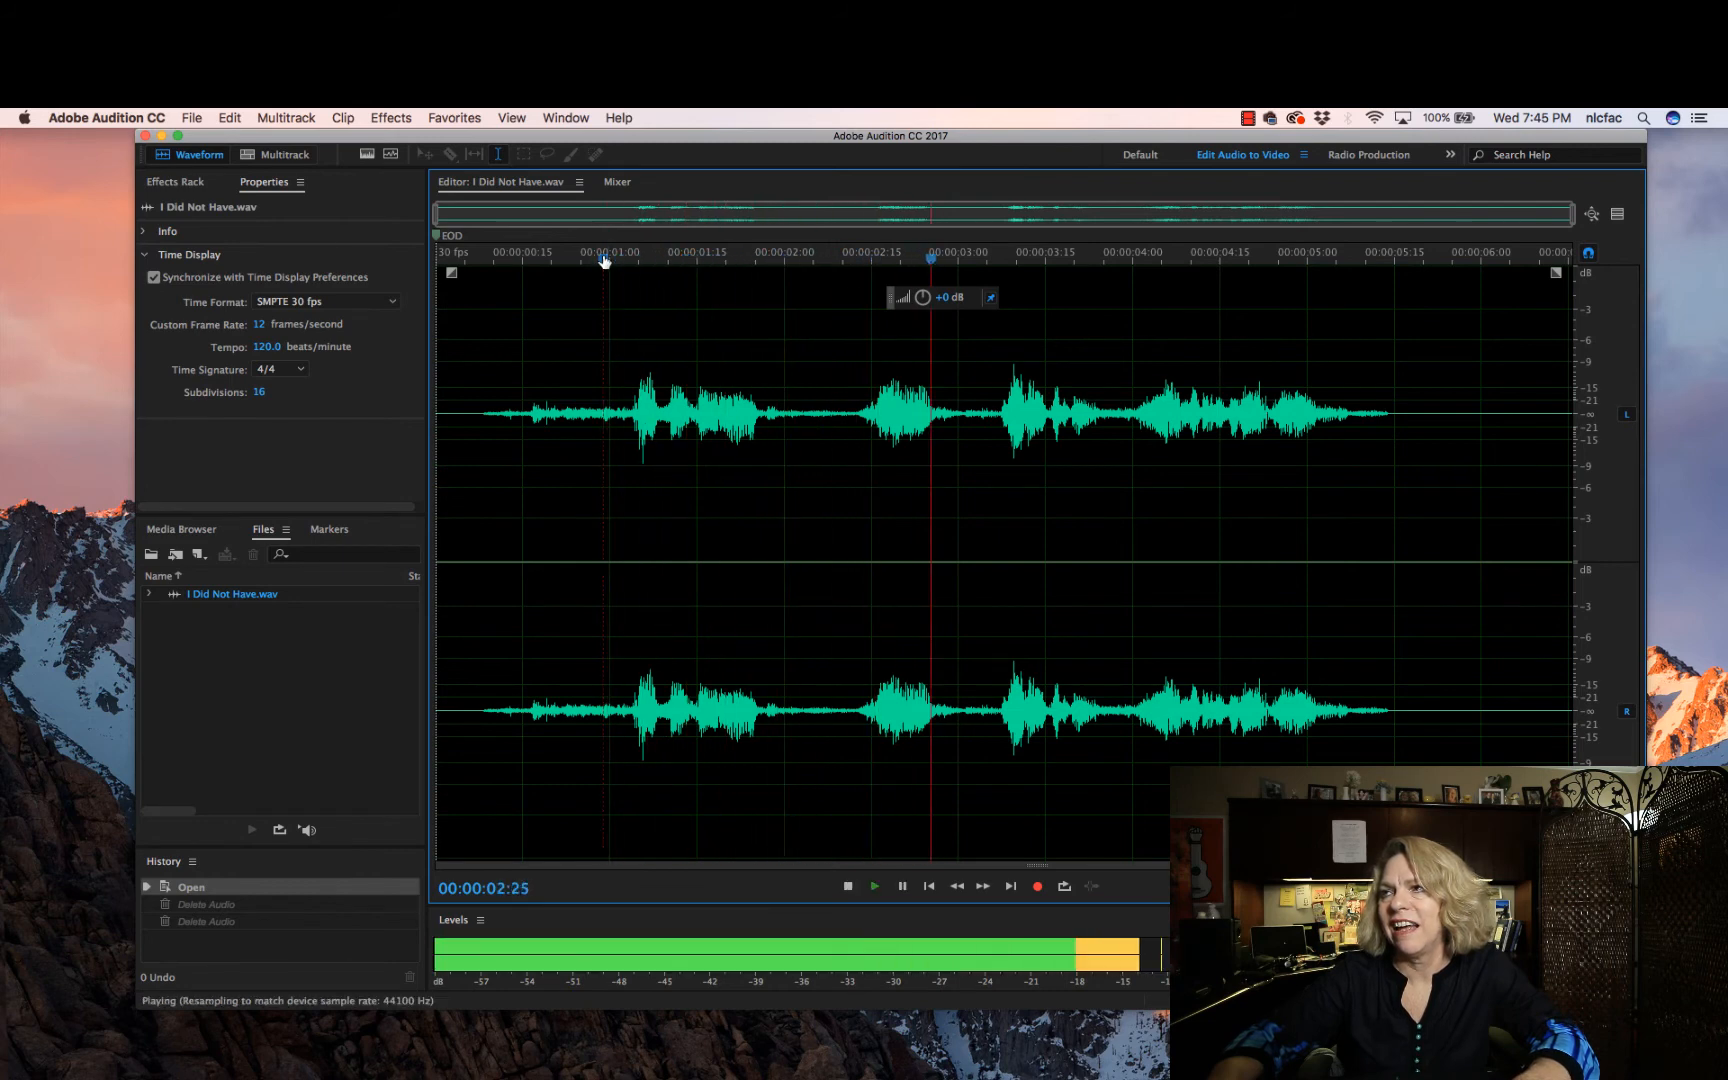
key(space)
click(520, 257)
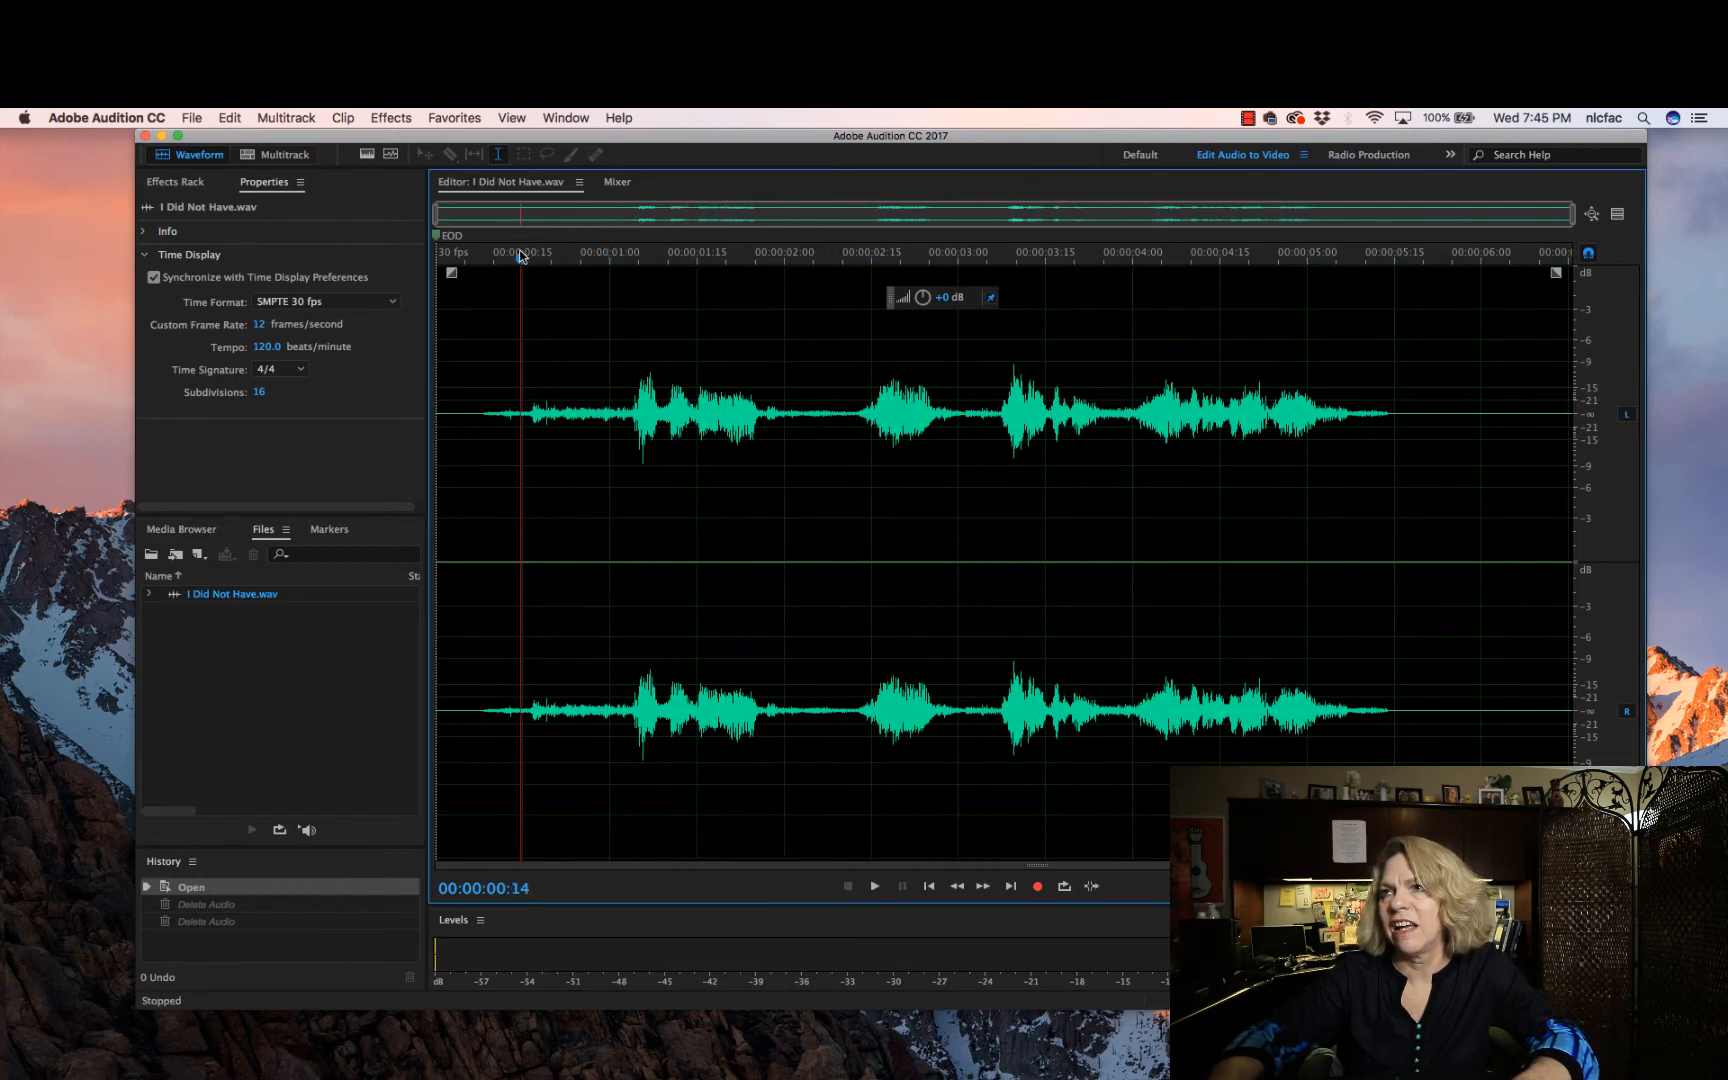
key(space)
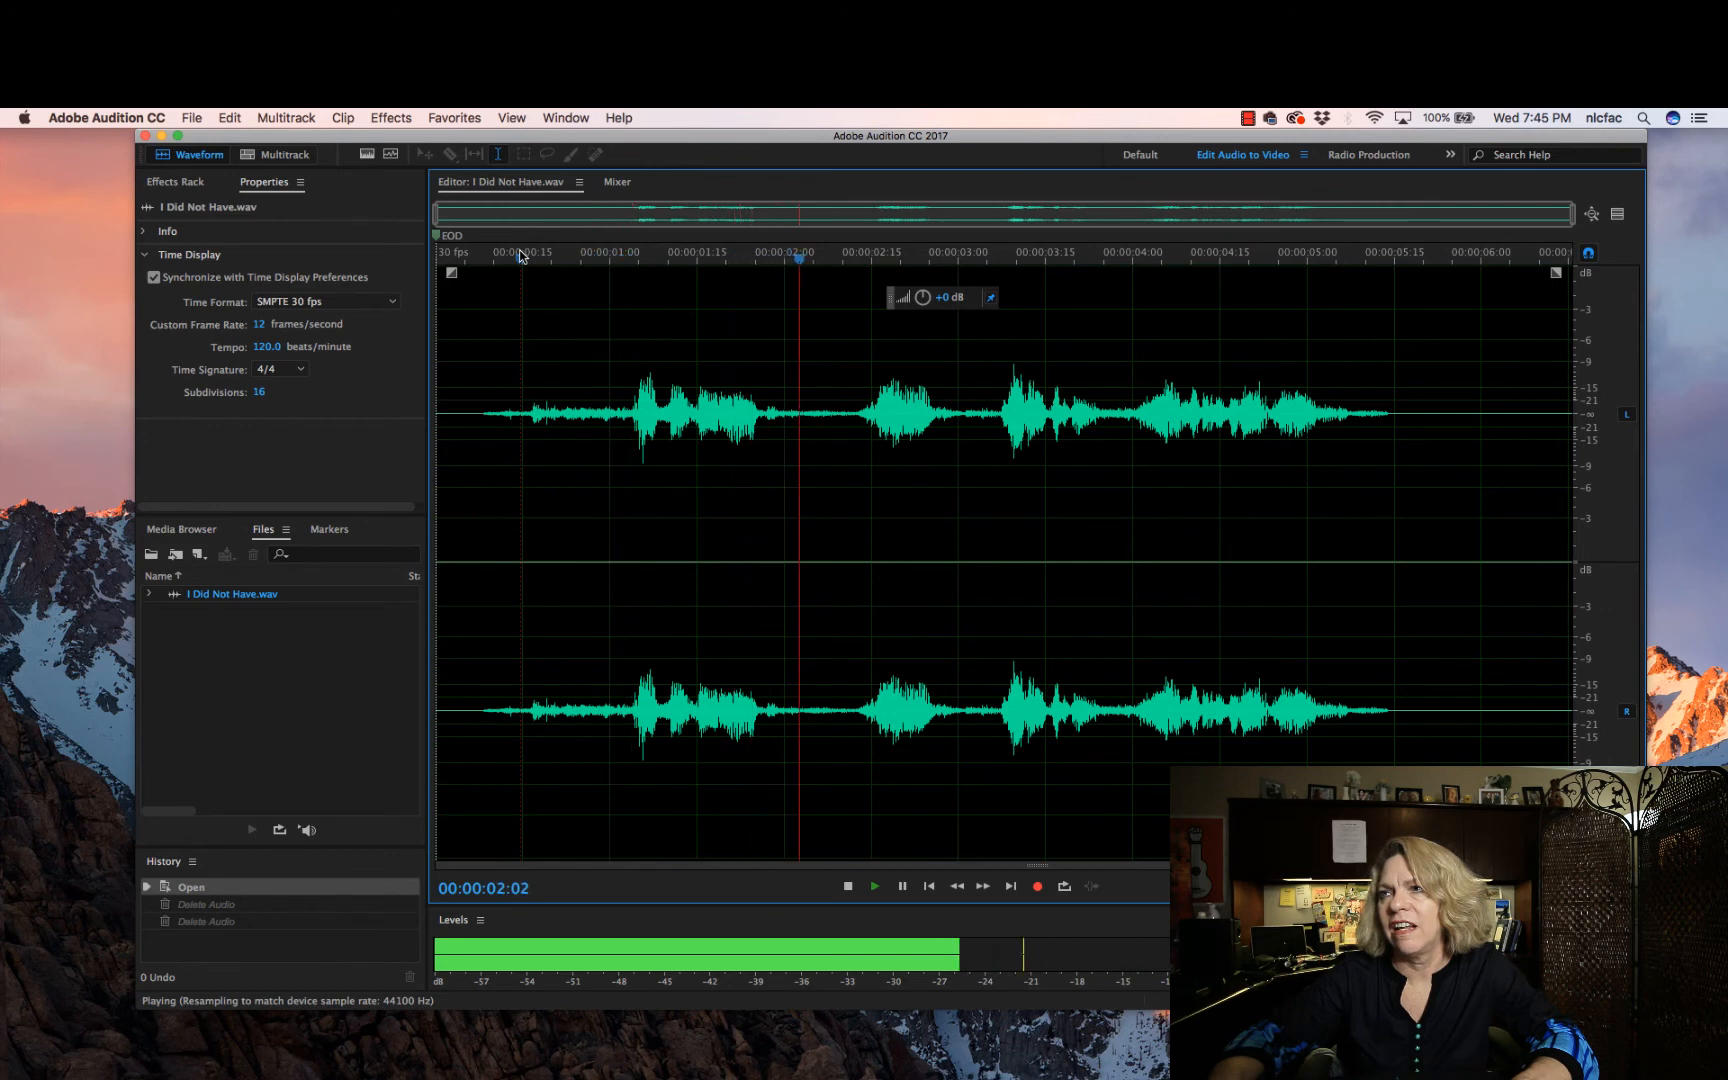
key(space)
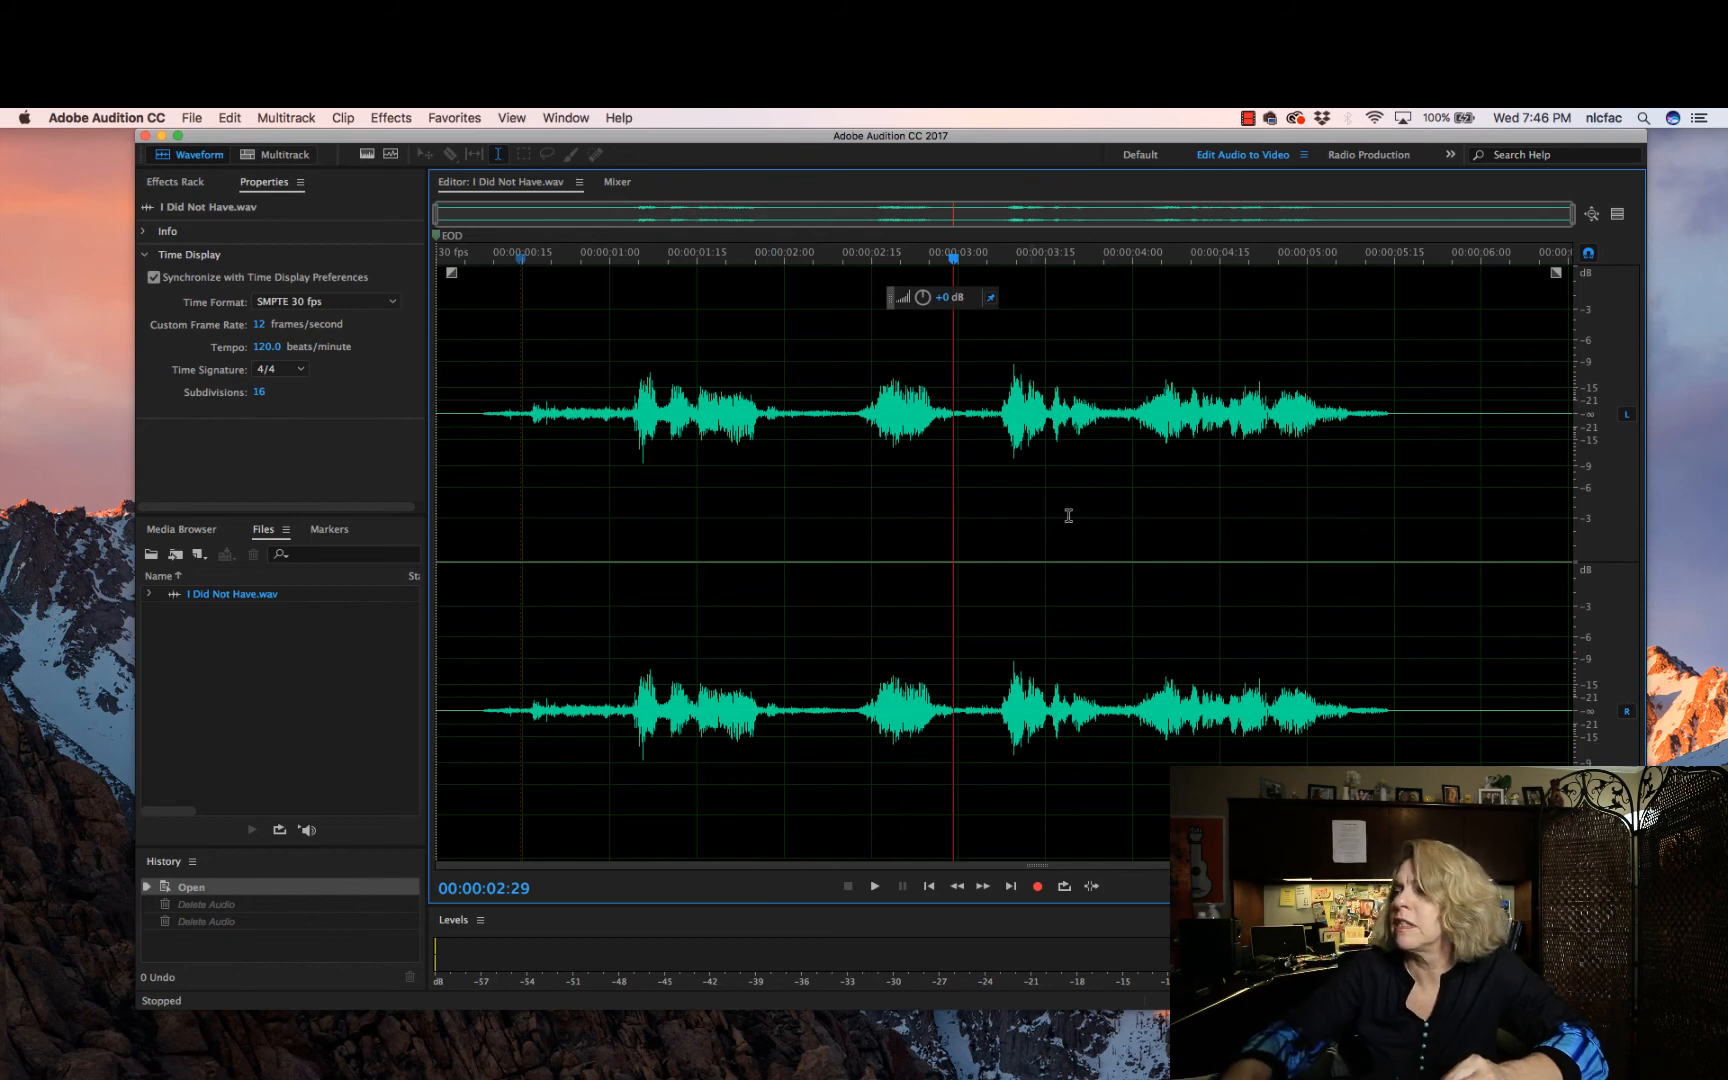
Find the third burst of speech in a magnified waveform and delete the audio from about 00:00:01:15 to 00:00:02:06
scroll(908, 450, up, 8)
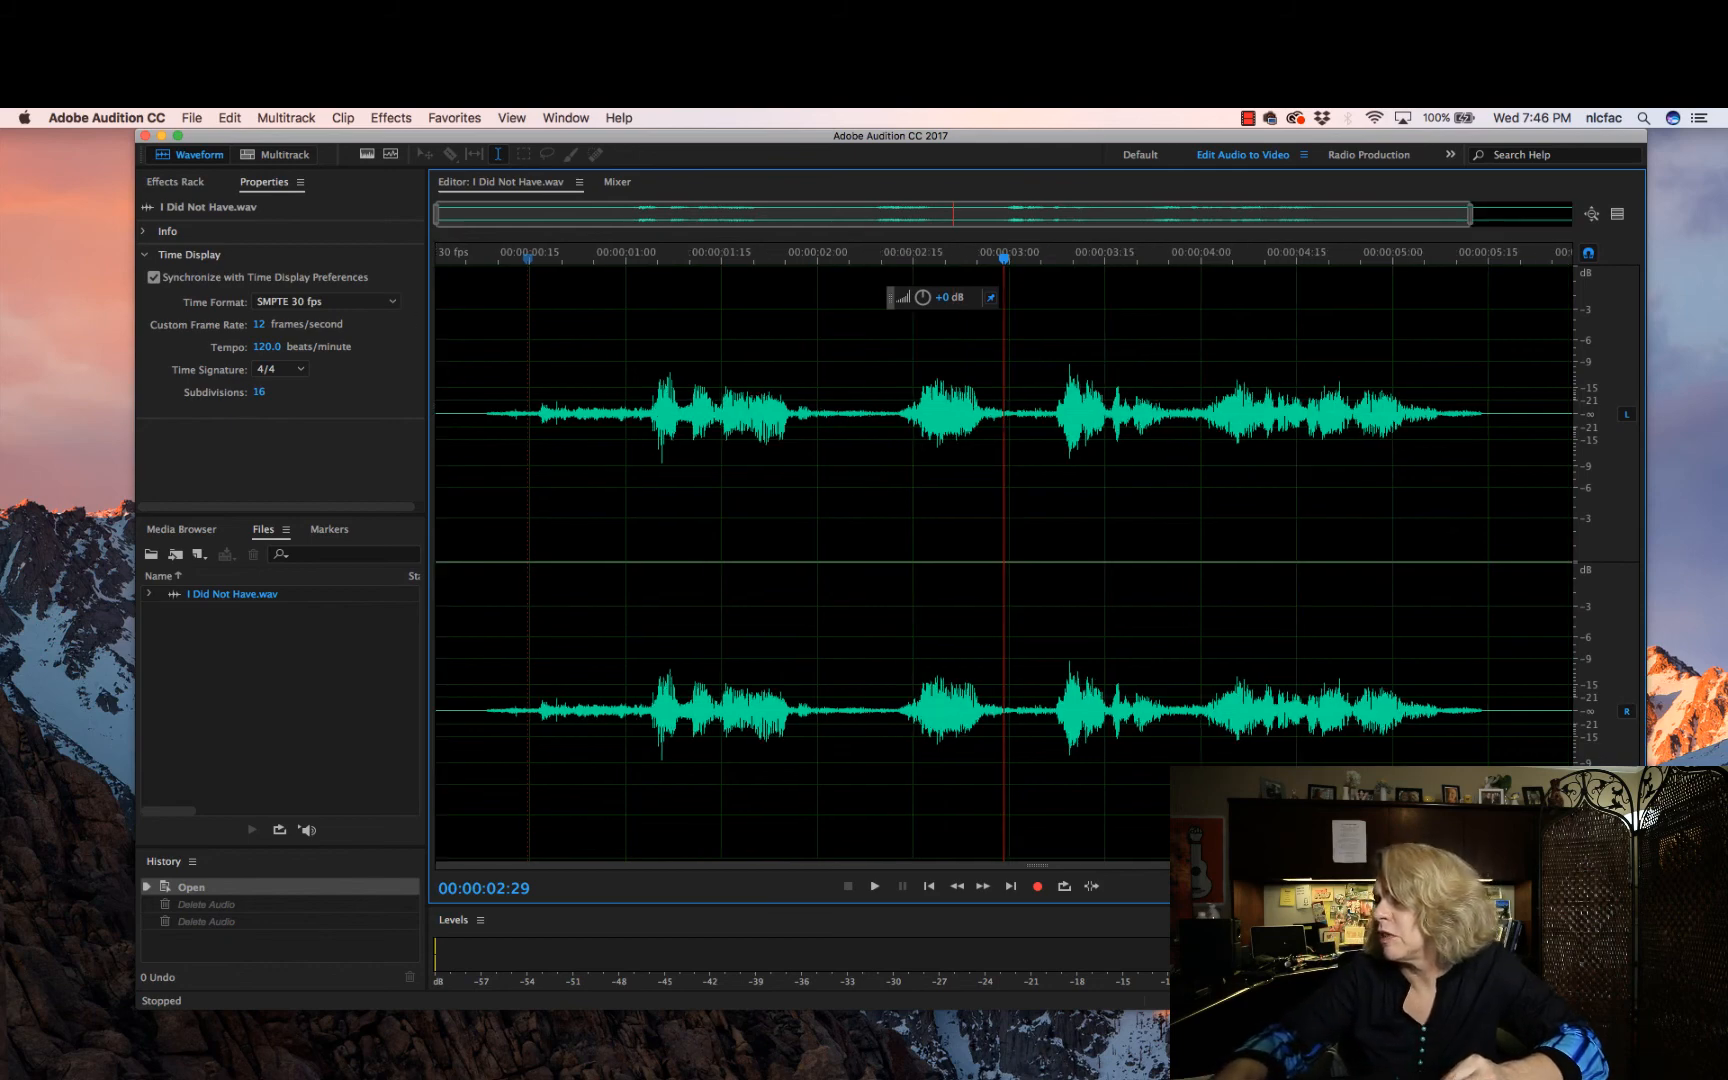
scroll(931, 285, up, 5)
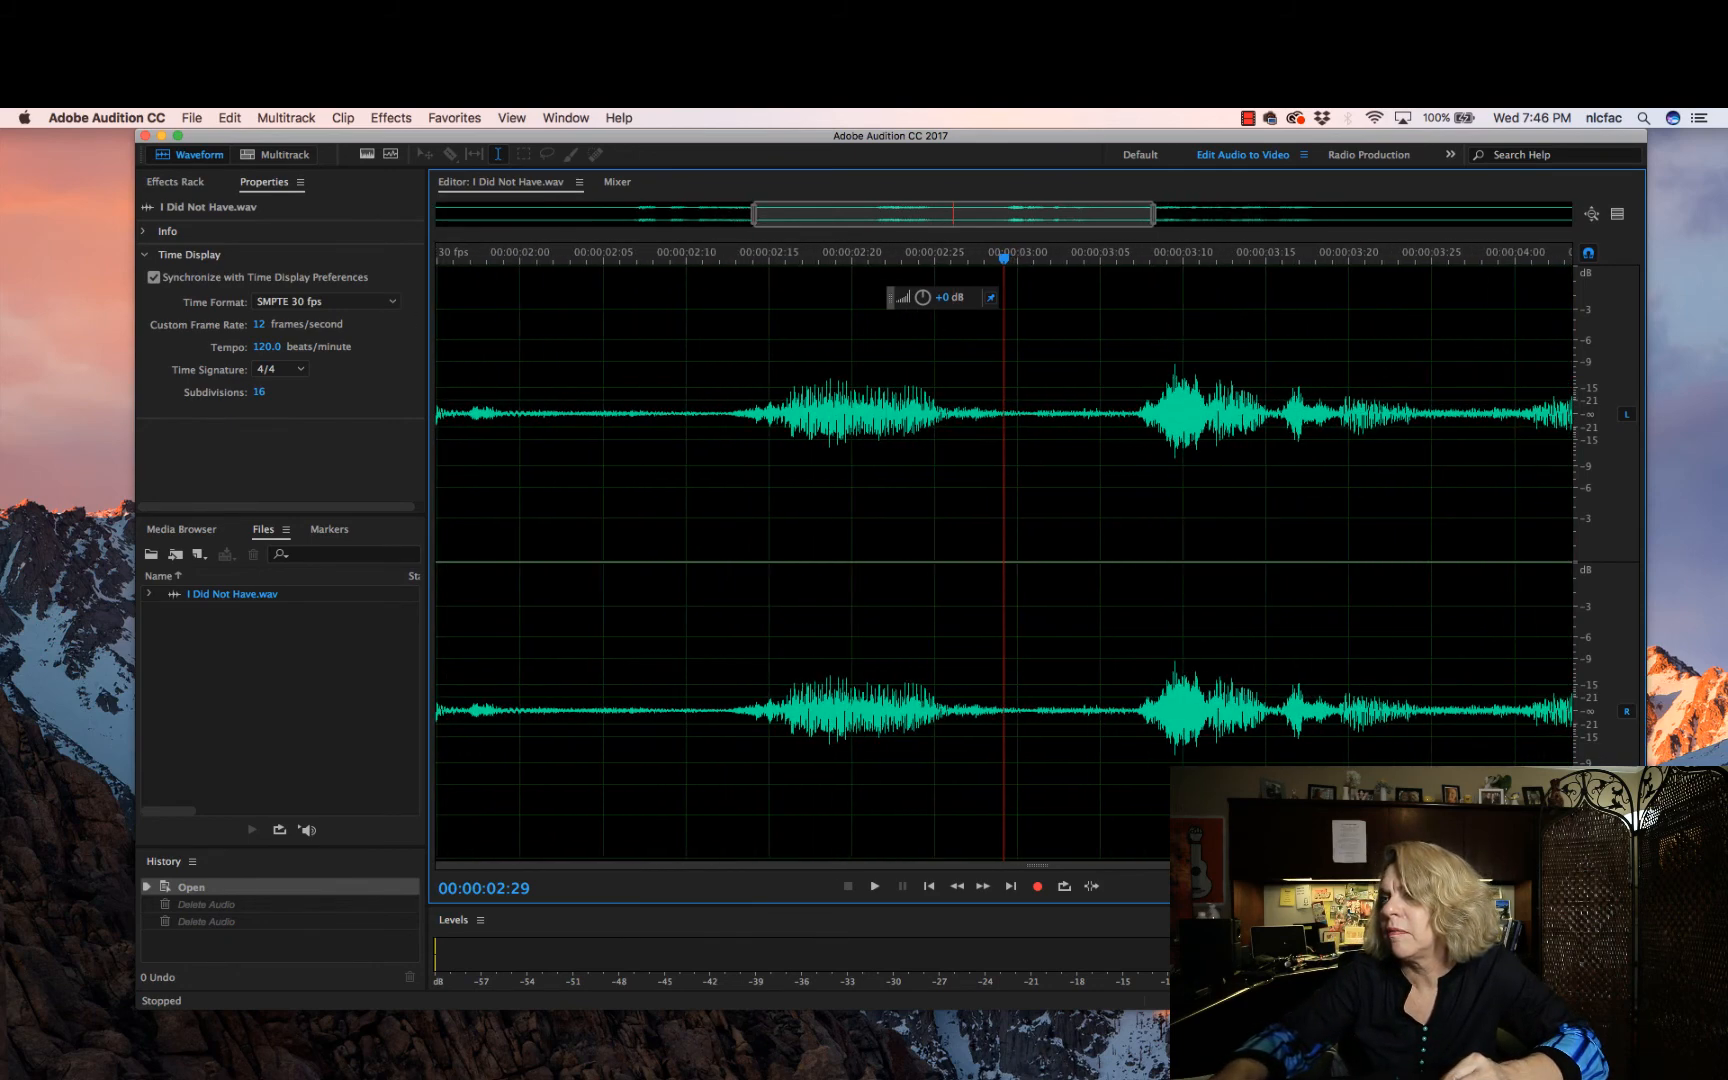
drag(1012, 217, 565, 219)
click(623, 259)
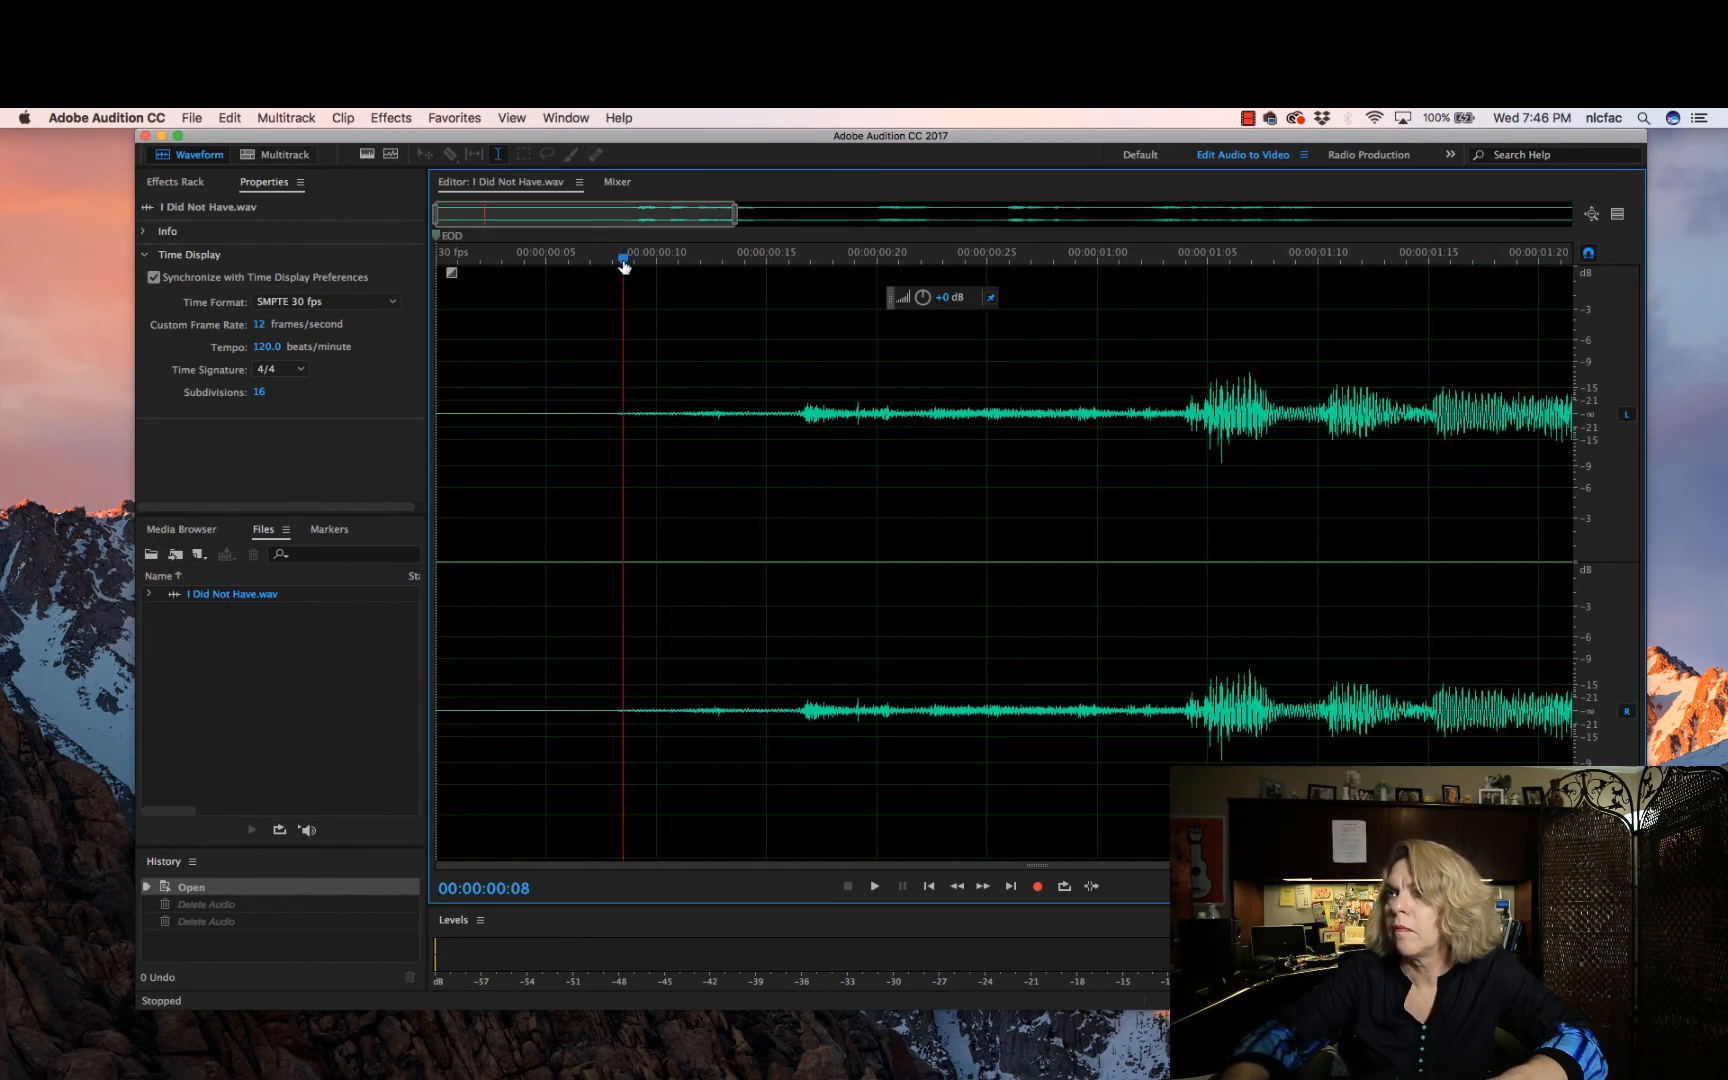
key(space)
key(space)
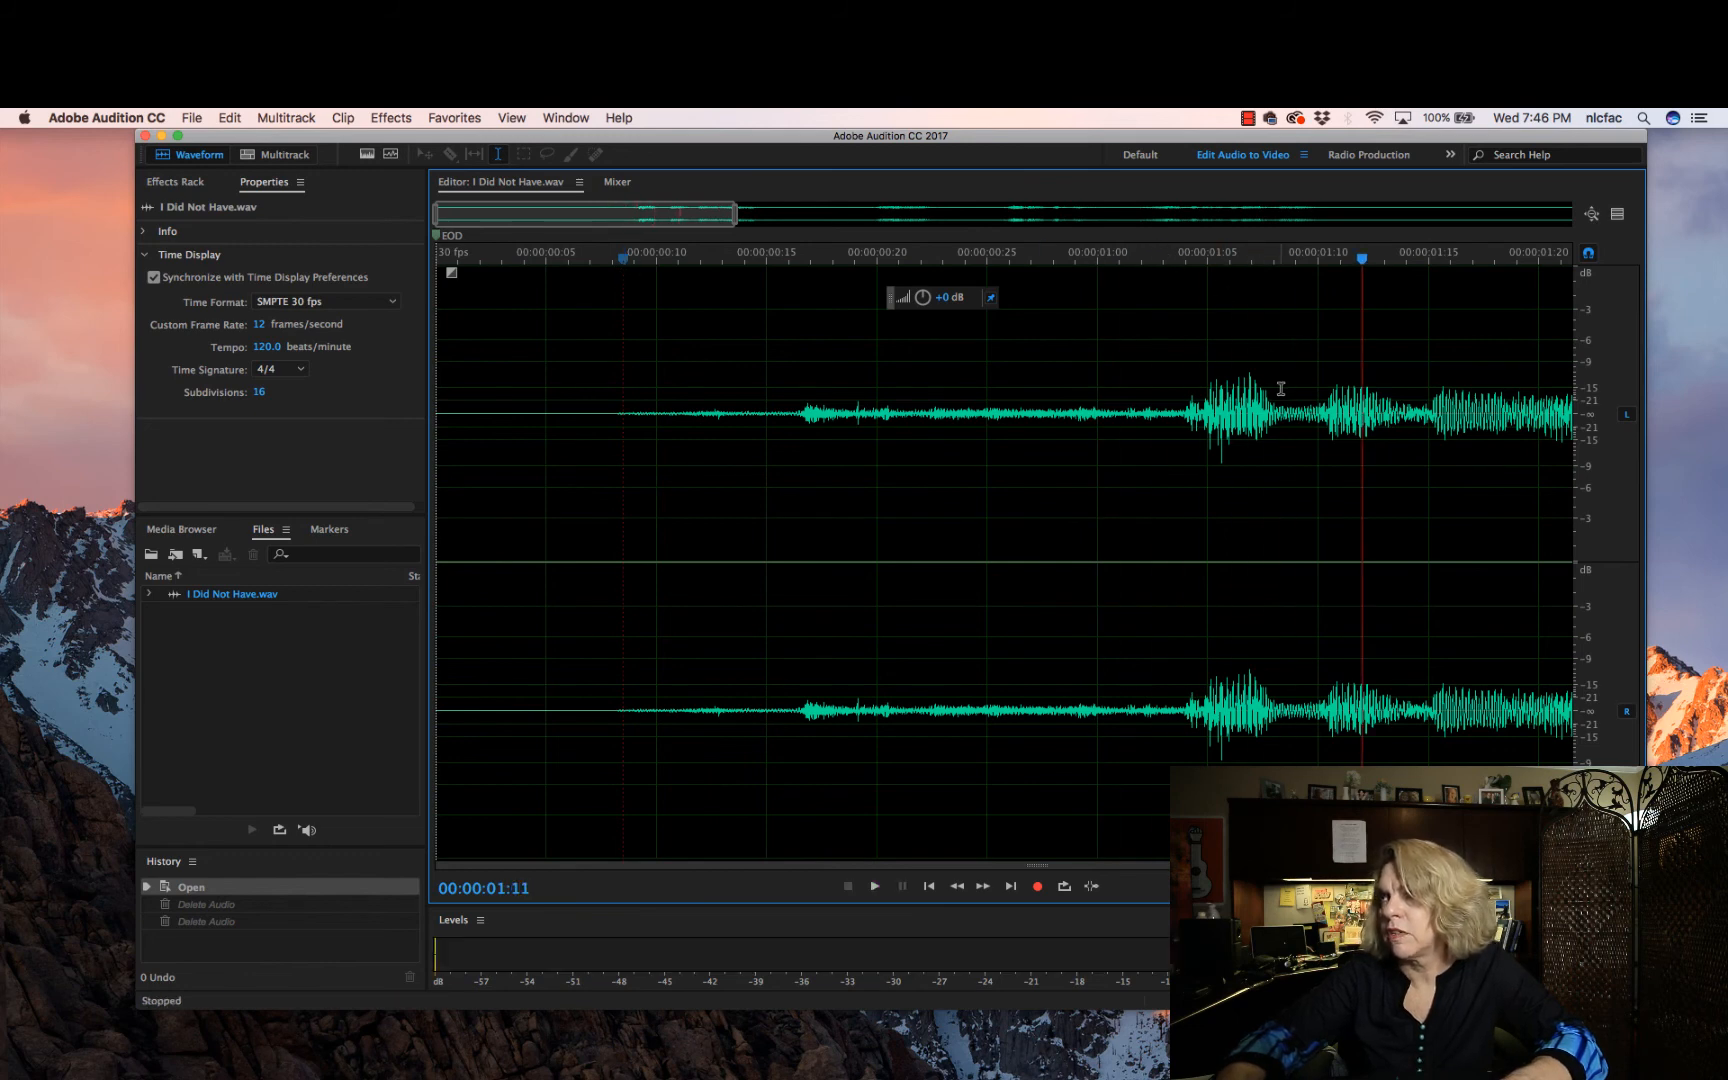
drag(1304, 262, 1430, 262)
mouse_move(1413, 265)
mouse_down()
mouse_move(1598, 274)
mouse_move(1543, 270)
mouse_move(1366, 323)
mouse_up()
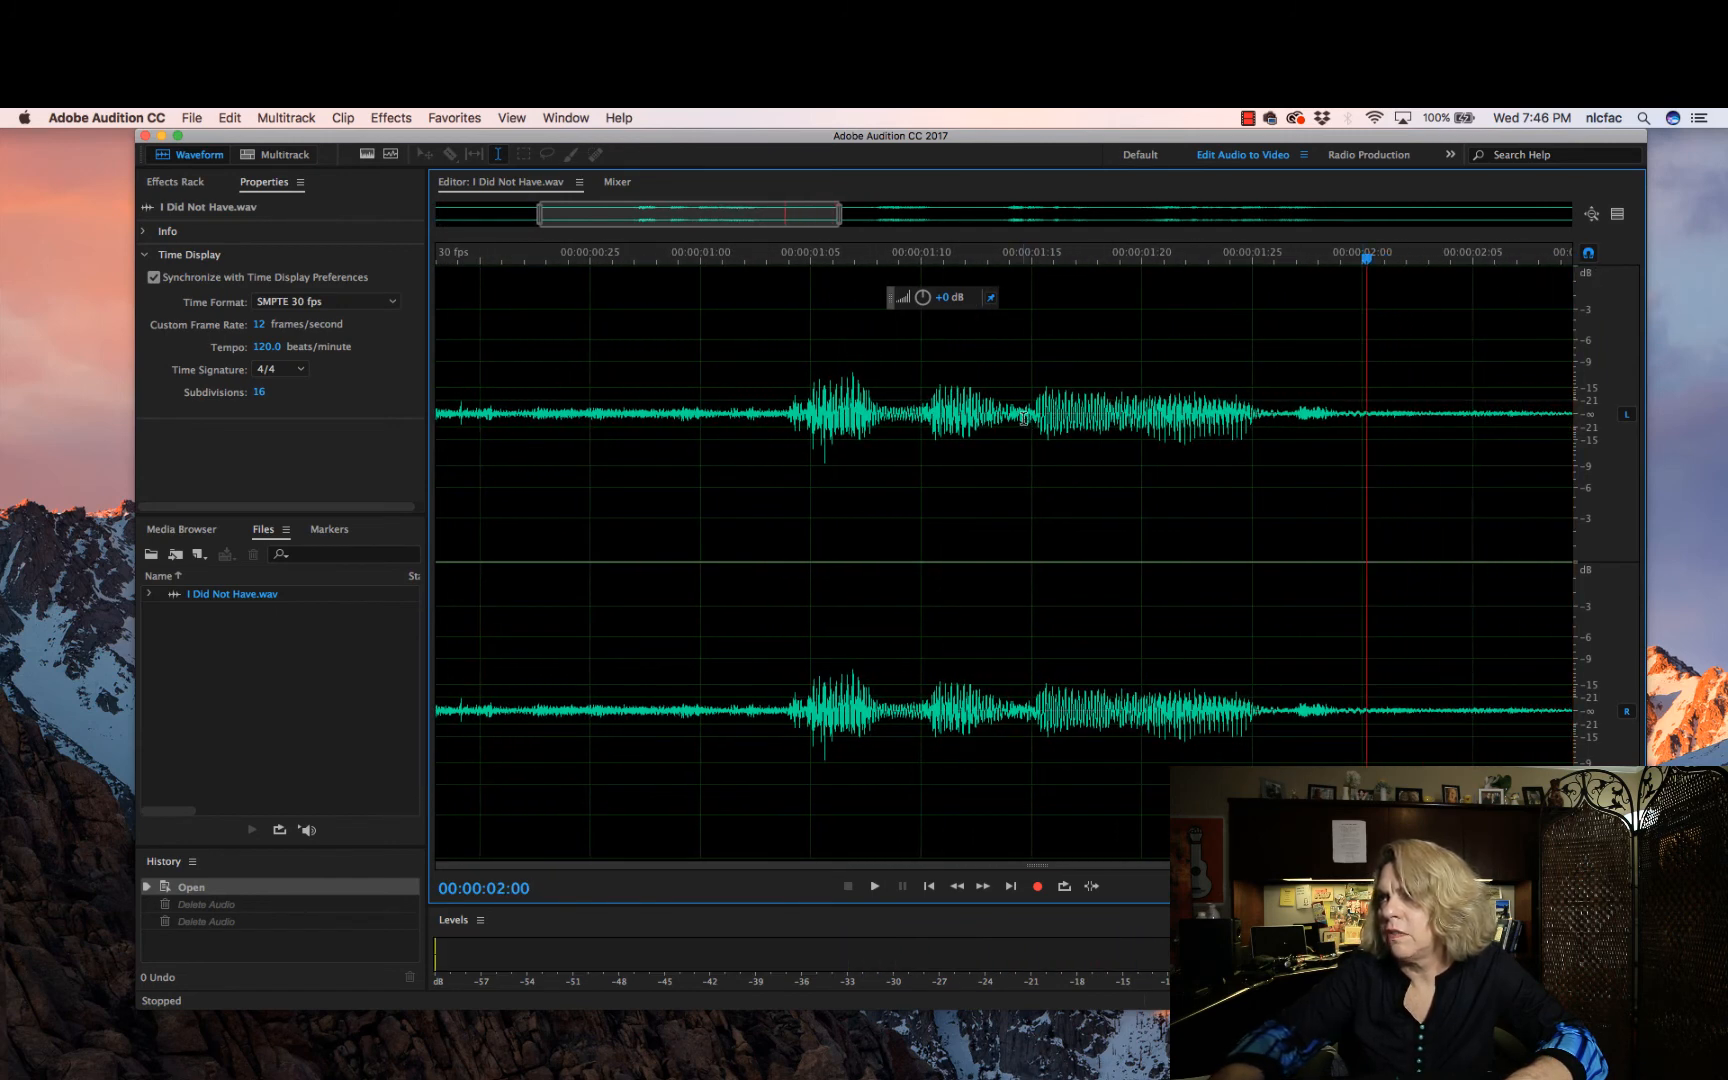
drag(1027, 415, 1506, 406)
key(Delete)
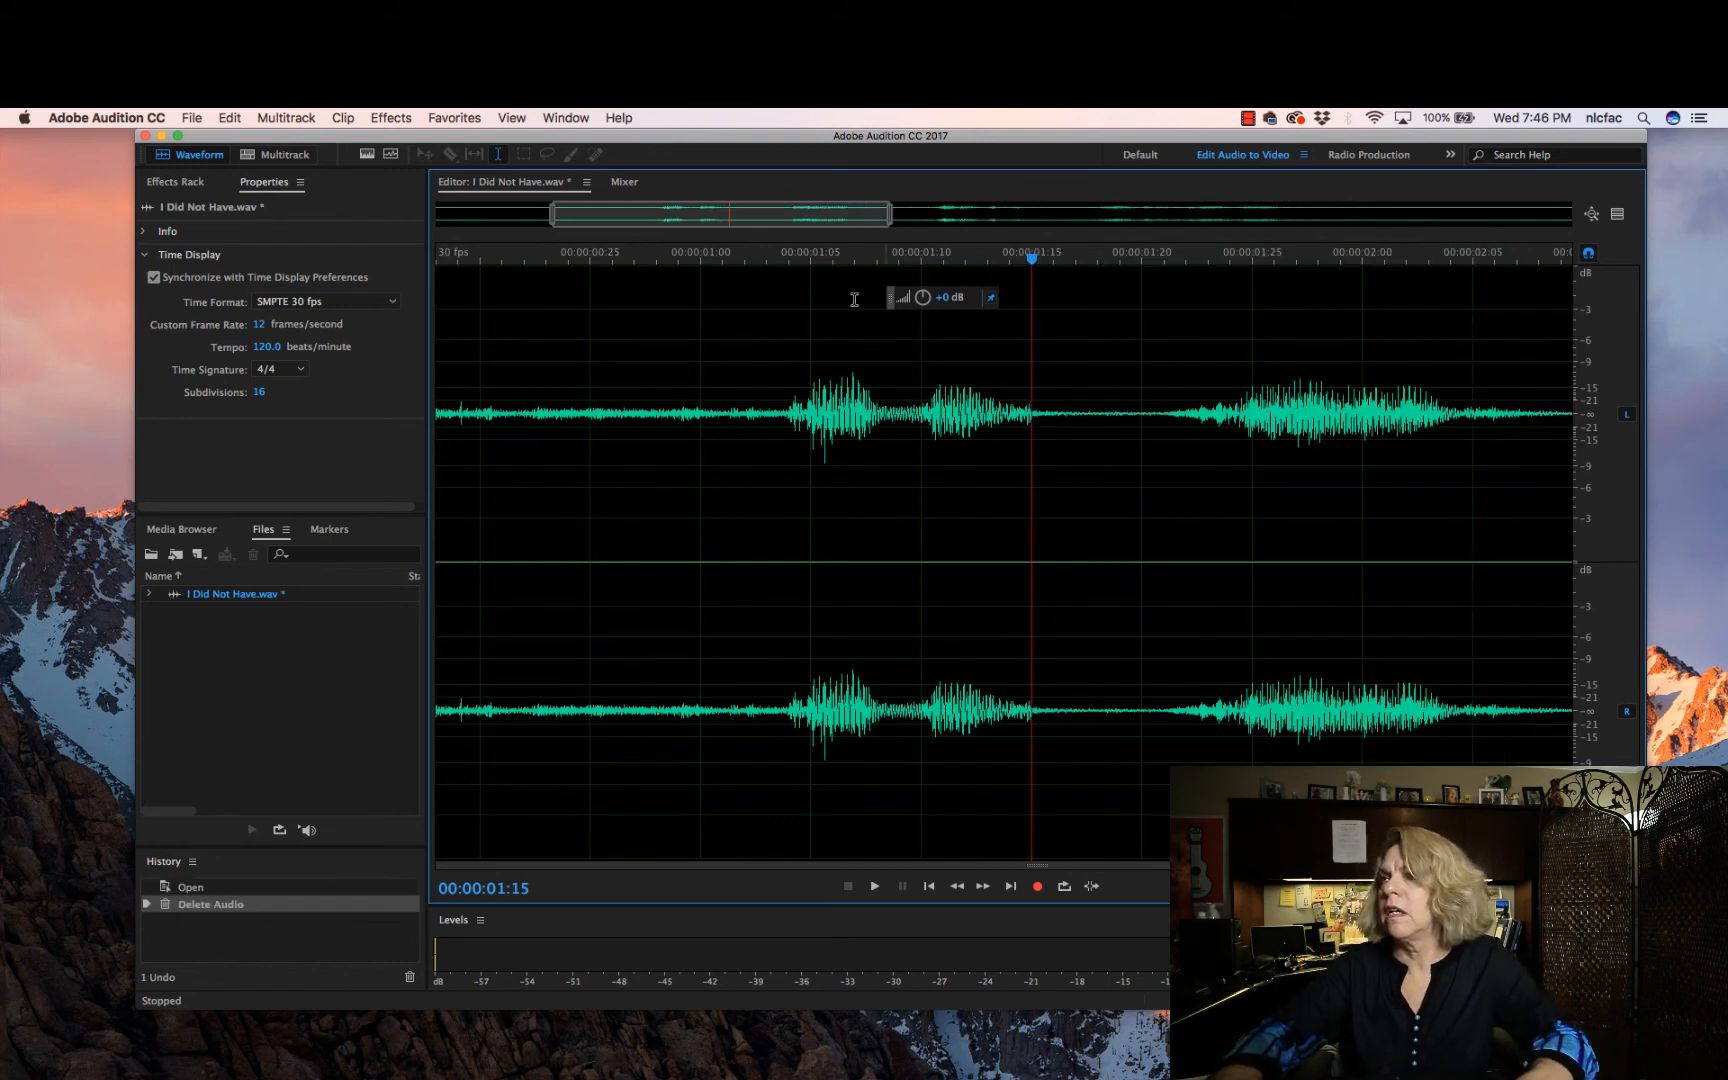
Play back the edit and cut the start of the following word, from about 00:00:01:20 to 00:00:02:00
key(space)
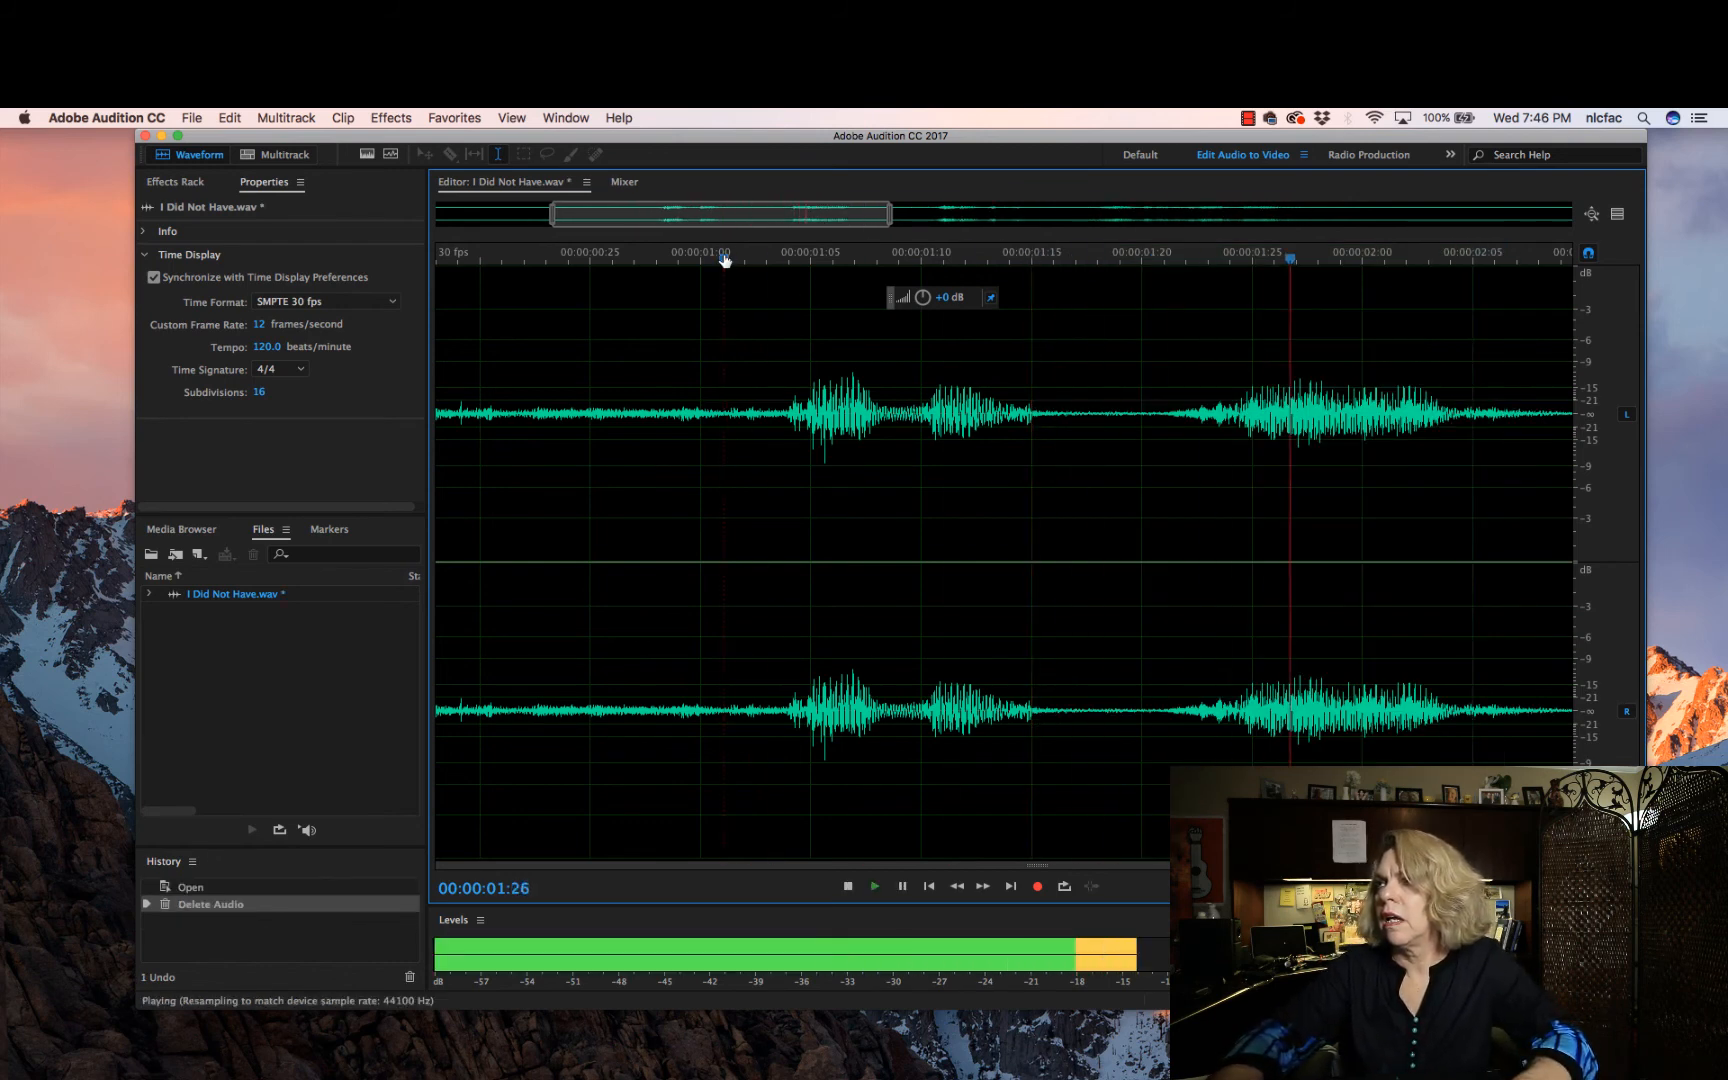
key(space)
drag(1146, 258, 1161, 430)
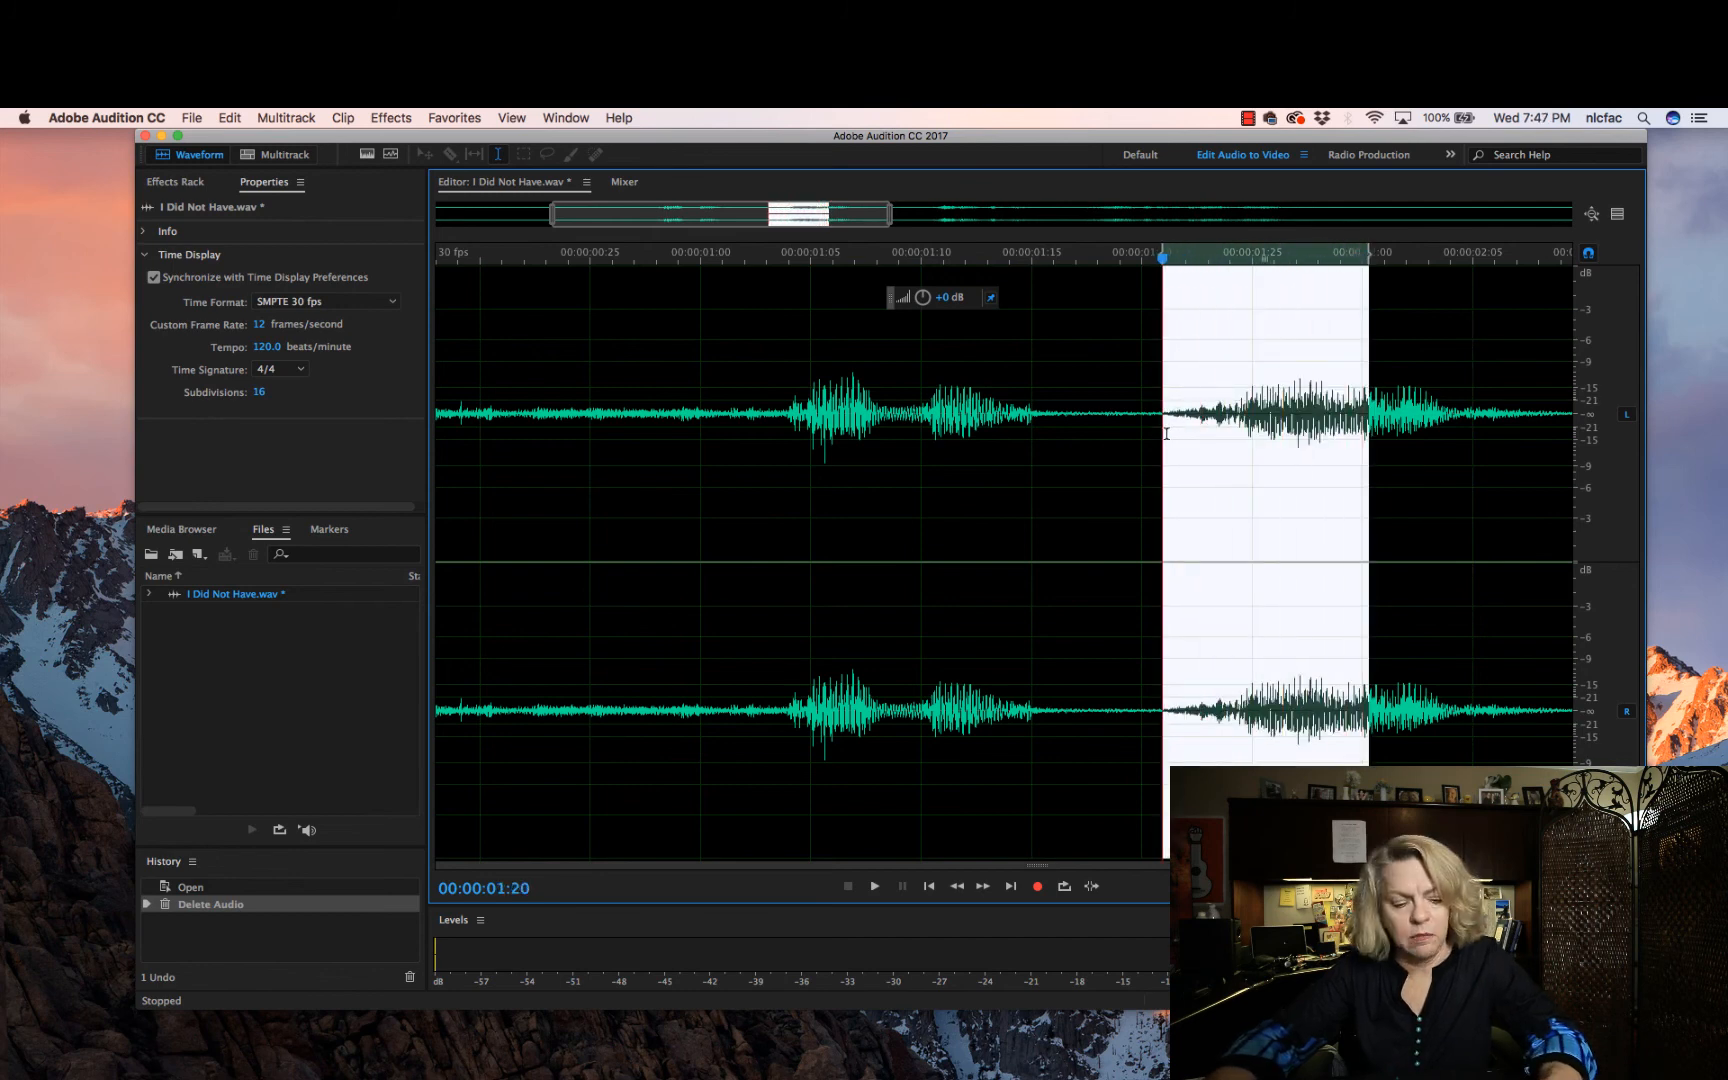
key(super+x)
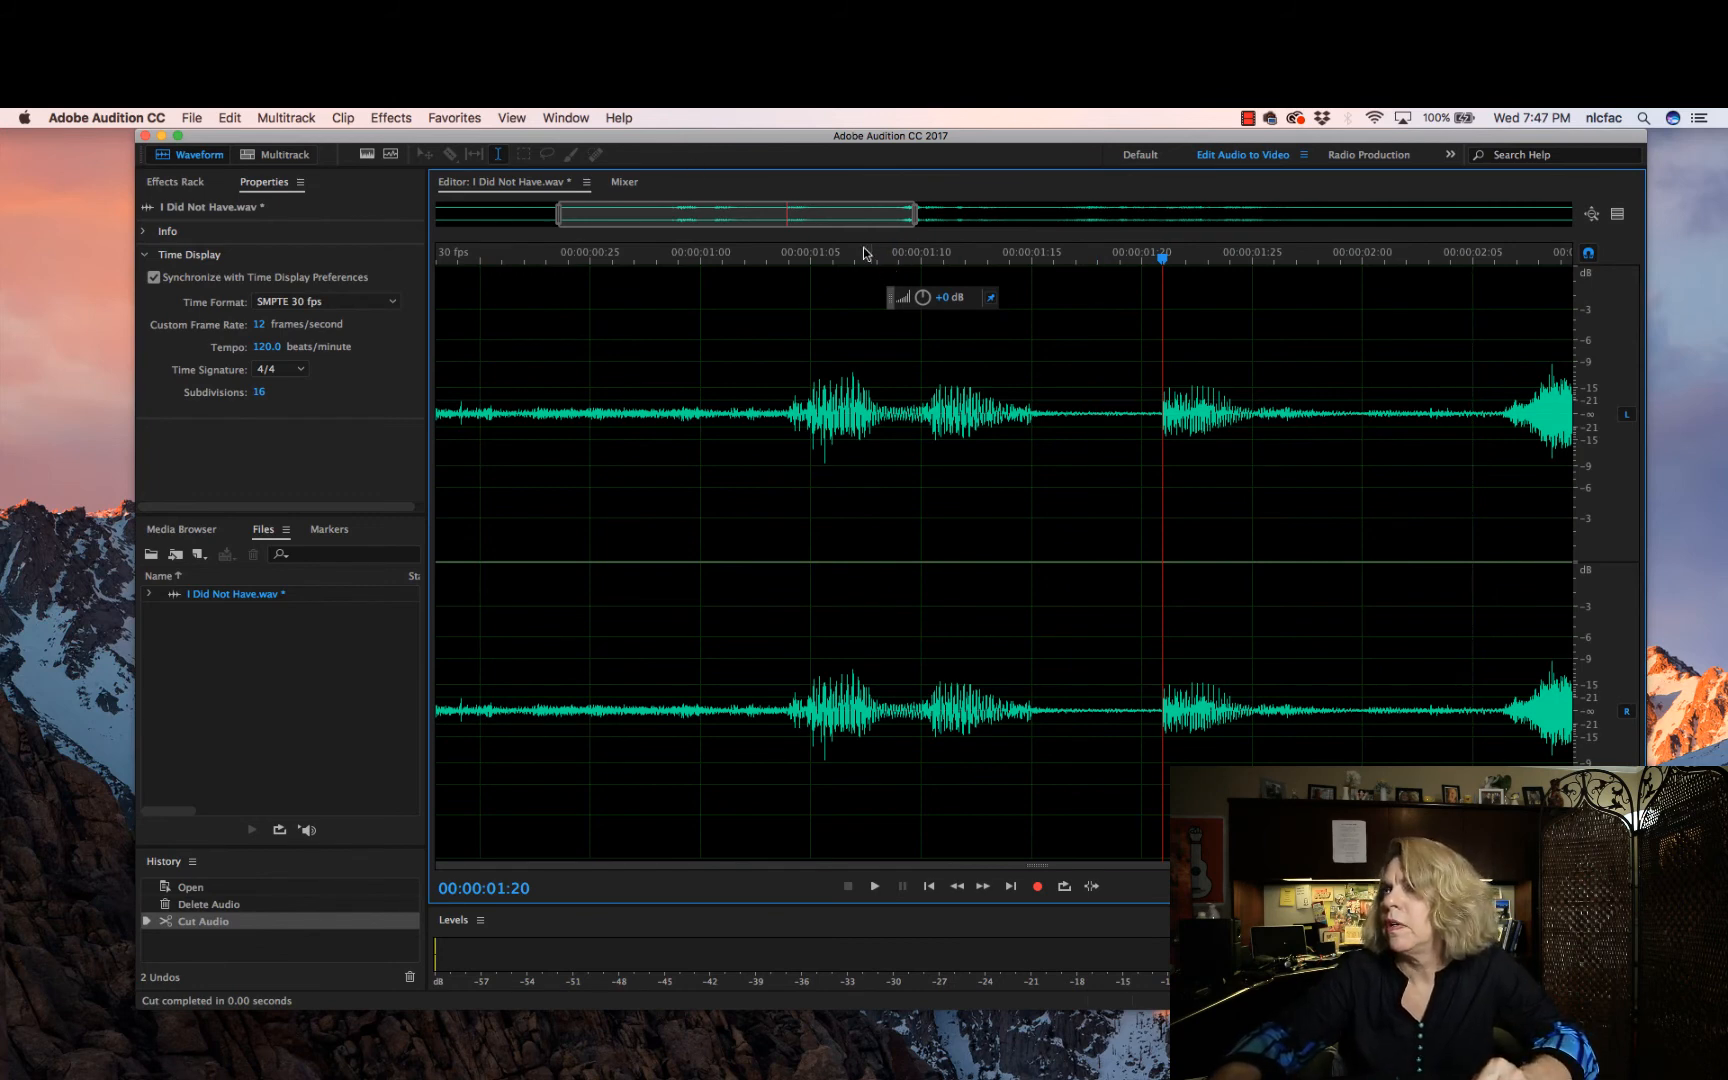
Paste the cut word fragment at 00:00:01:09, between the first two bursts, and play back the phrase
click(899, 255)
key(space)
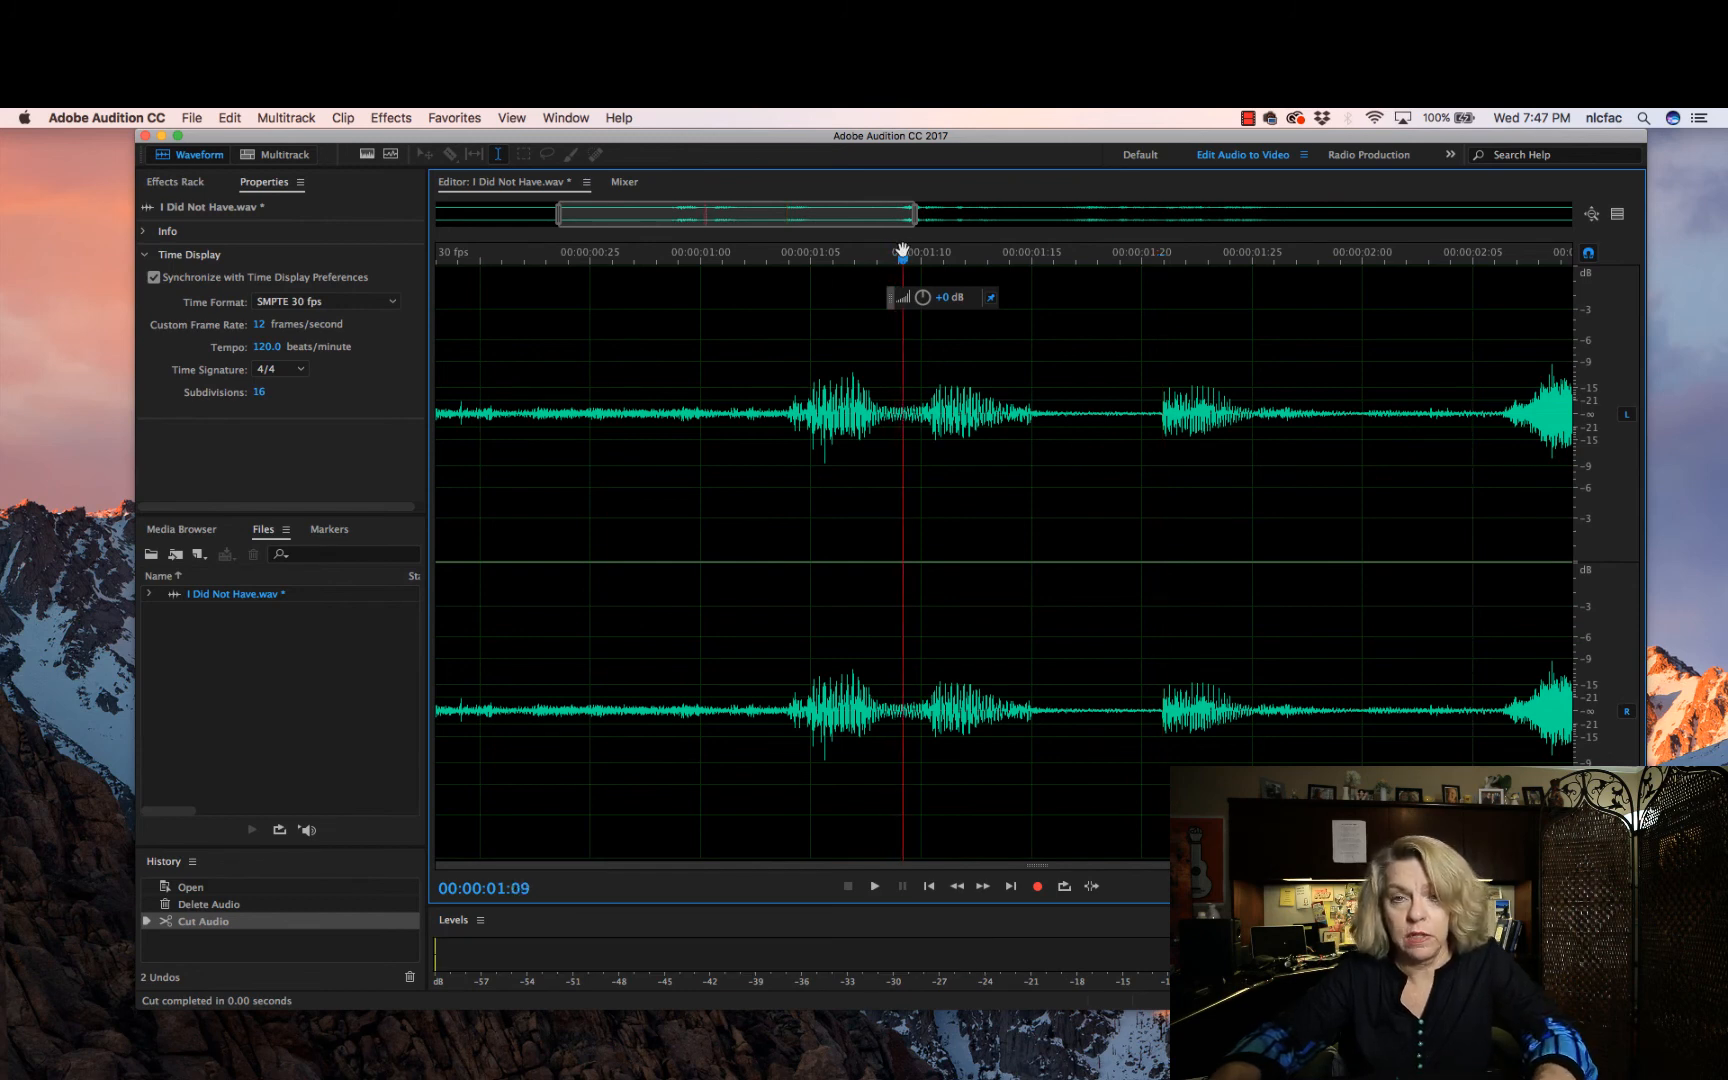
key(super+v)
click(760, 256)
key(space)
click(720, 256)
key(space)
key(space)
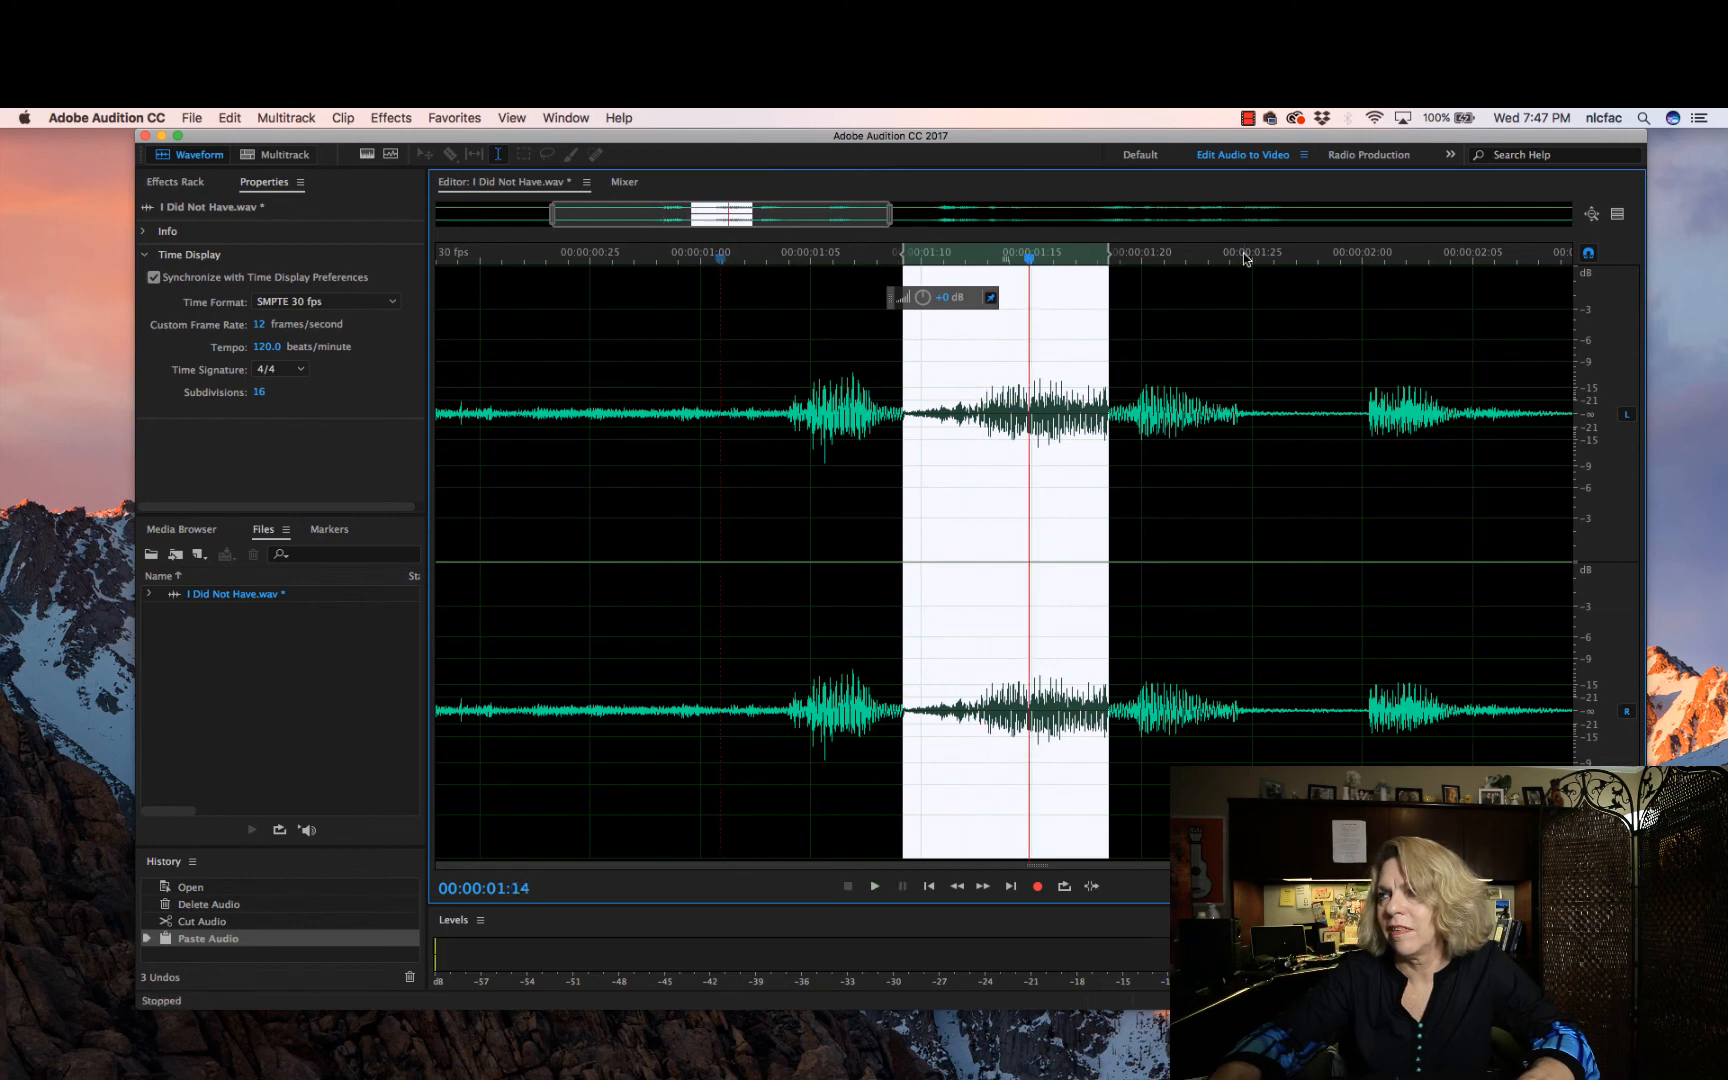
Cut the quiet tail from about 00:00:02:04 to 00:00:02:09 and paste it at 00:00:01:07, behind the first burst
drag(1366, 258, 1451, 256)
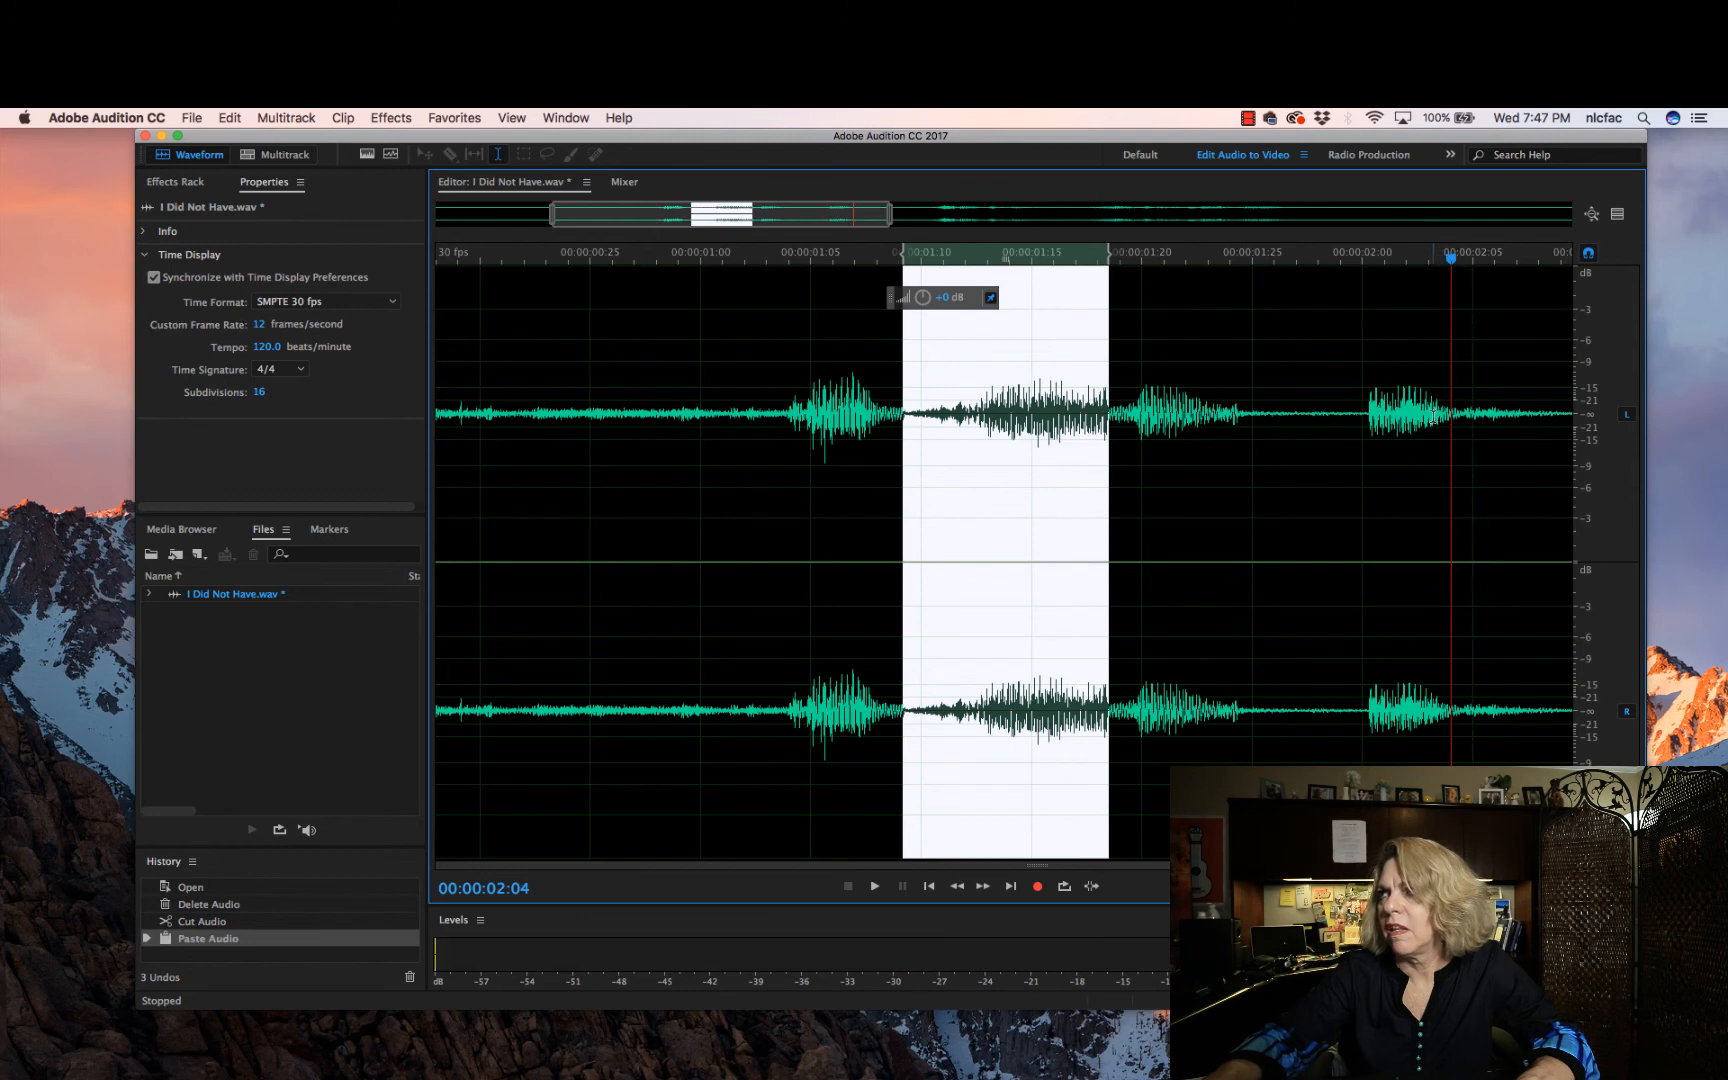
drag(1451, 410, 1477, 442)
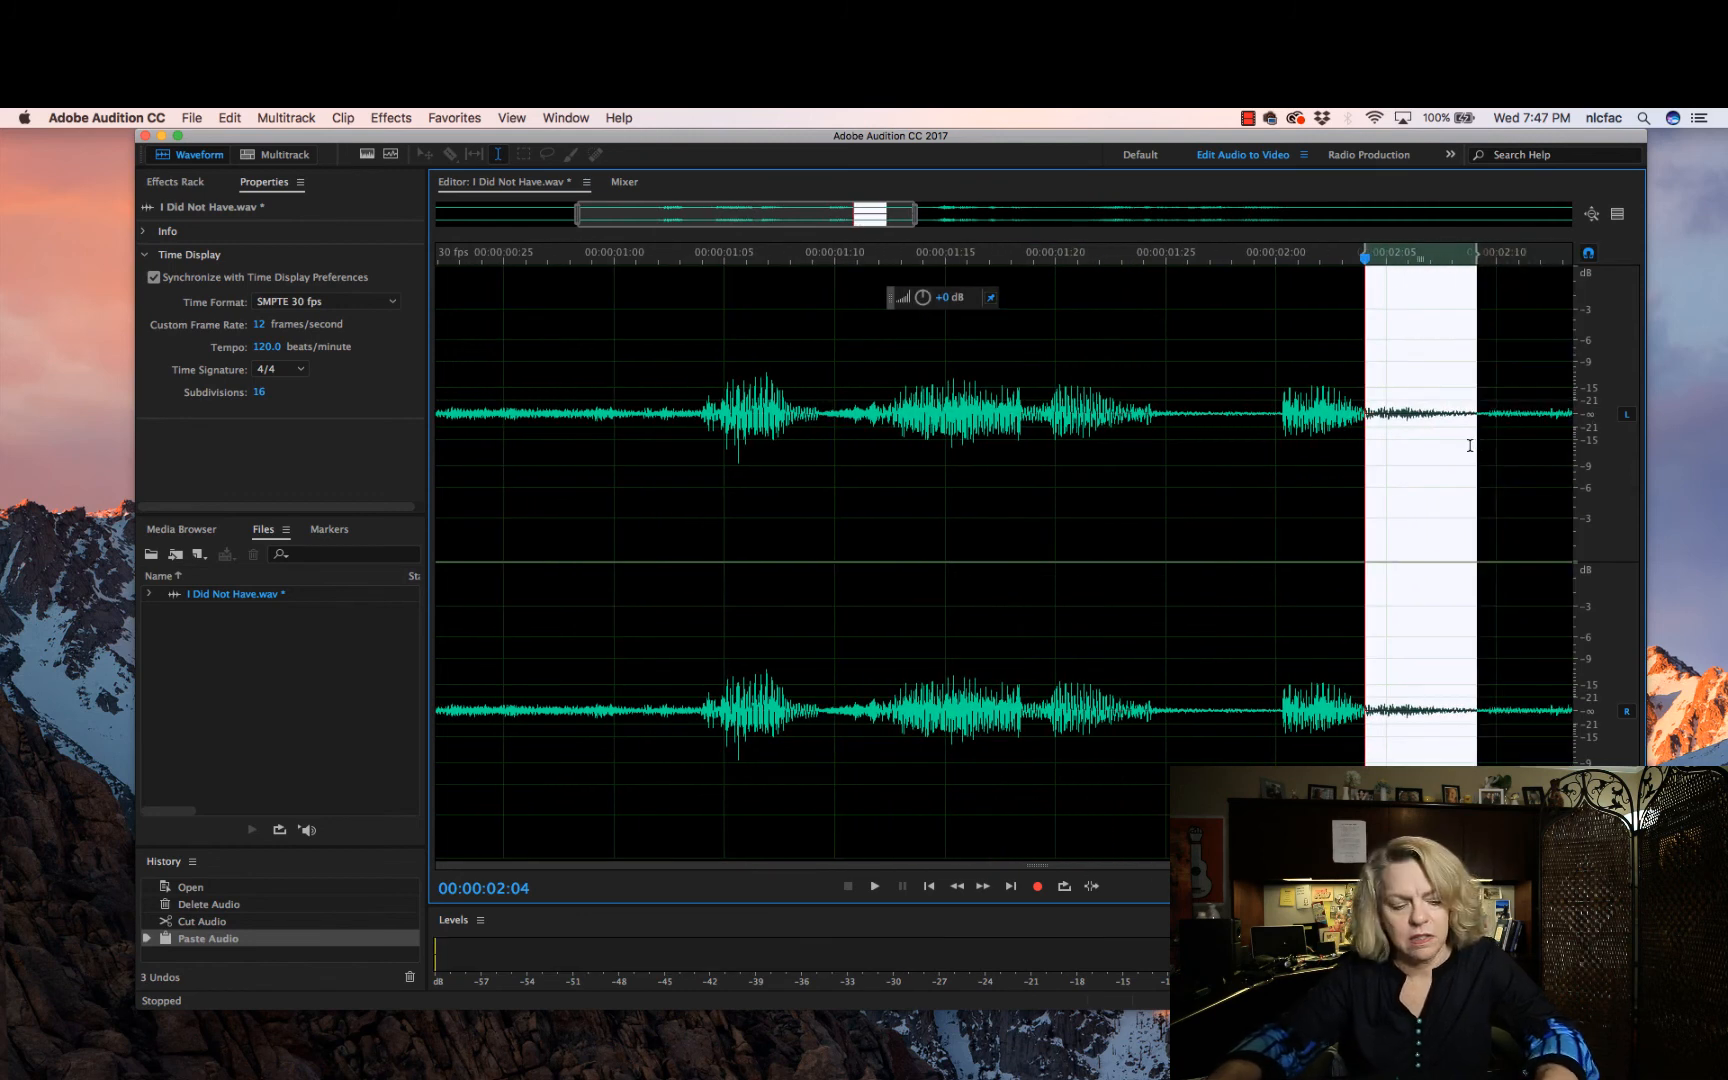
key(super+x)
drag(700, 255, 786, 257)
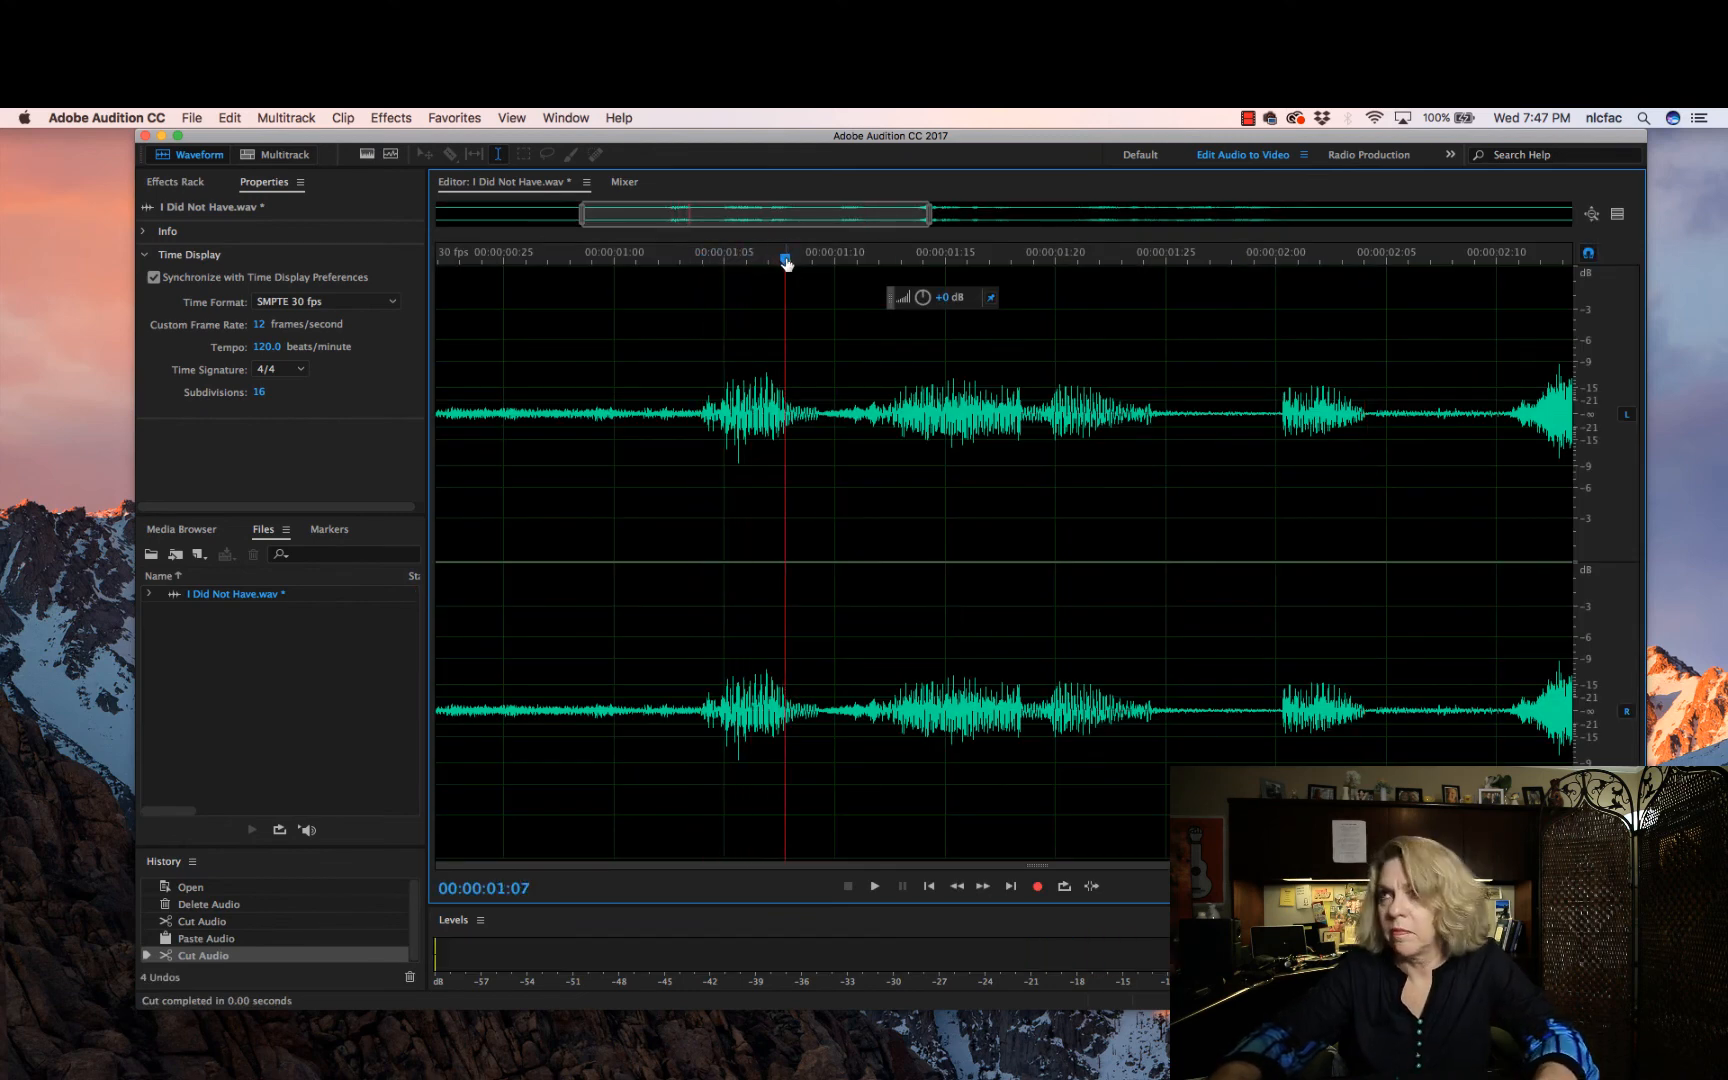
key(super+v)
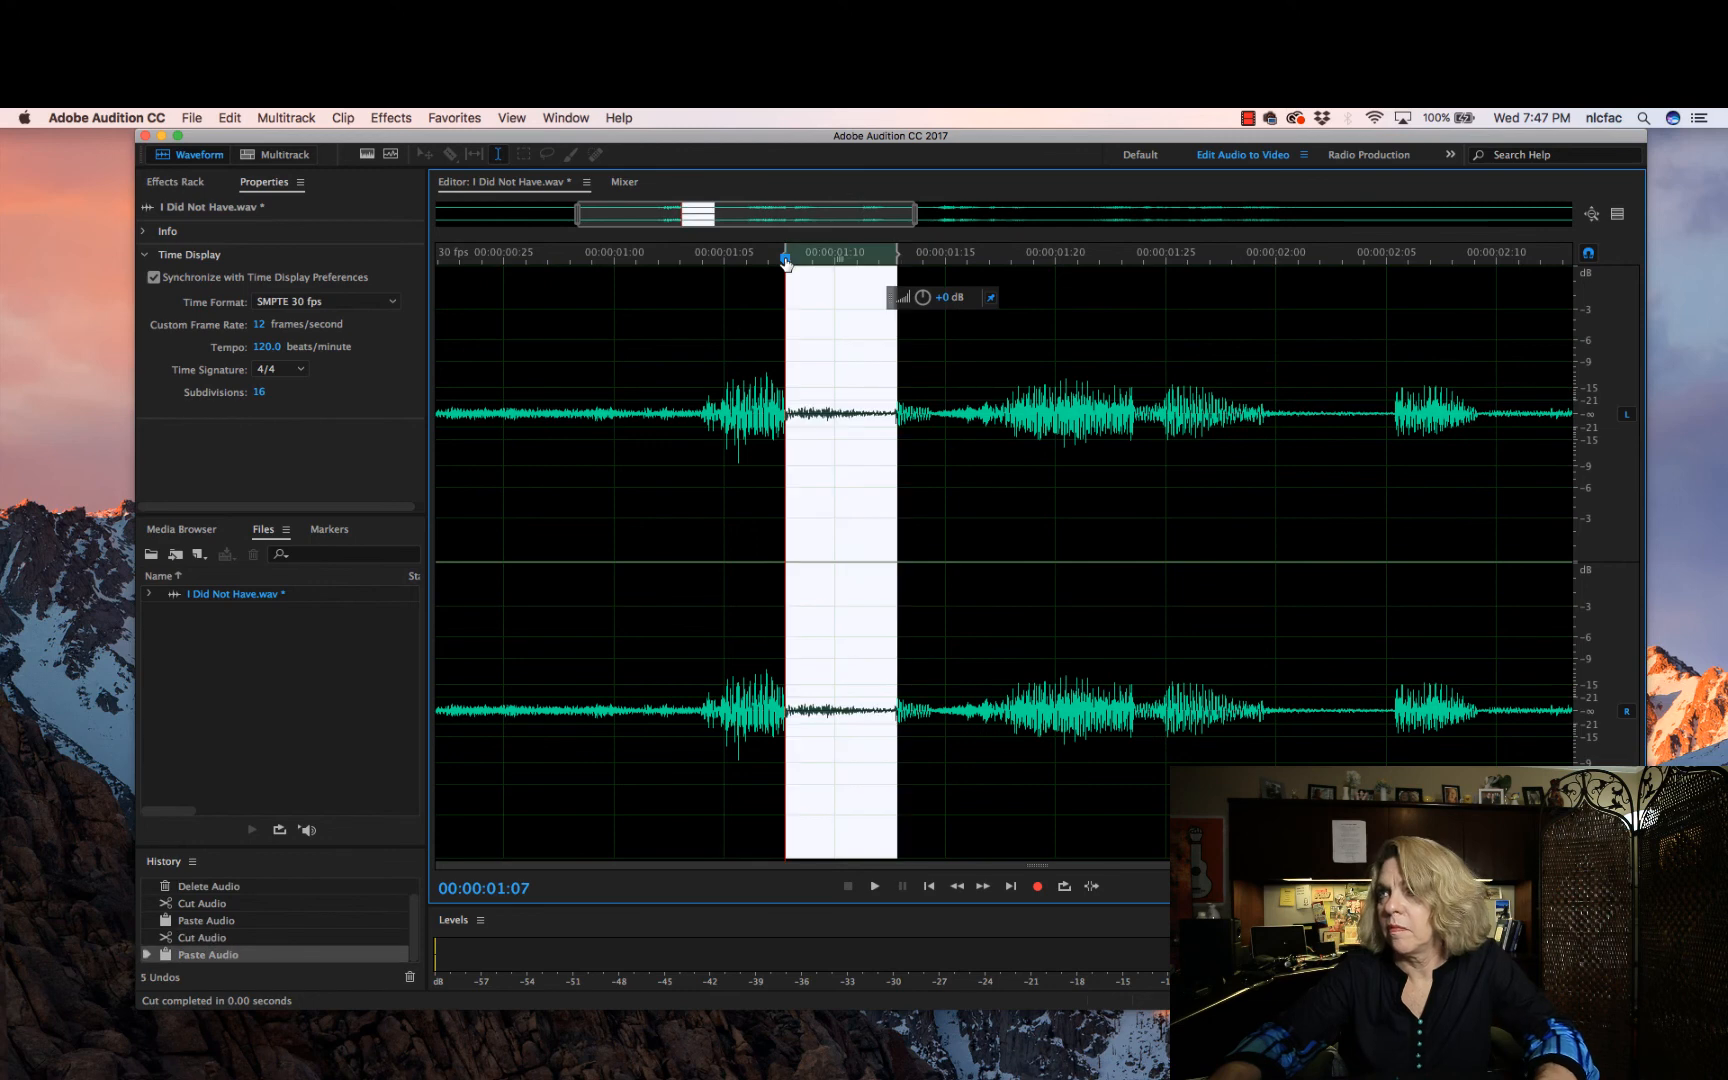
Listen to the phrase from several points before the pasted quiet audio, clearing the selection along the way
click(644, 259)
key(space)
key(space)
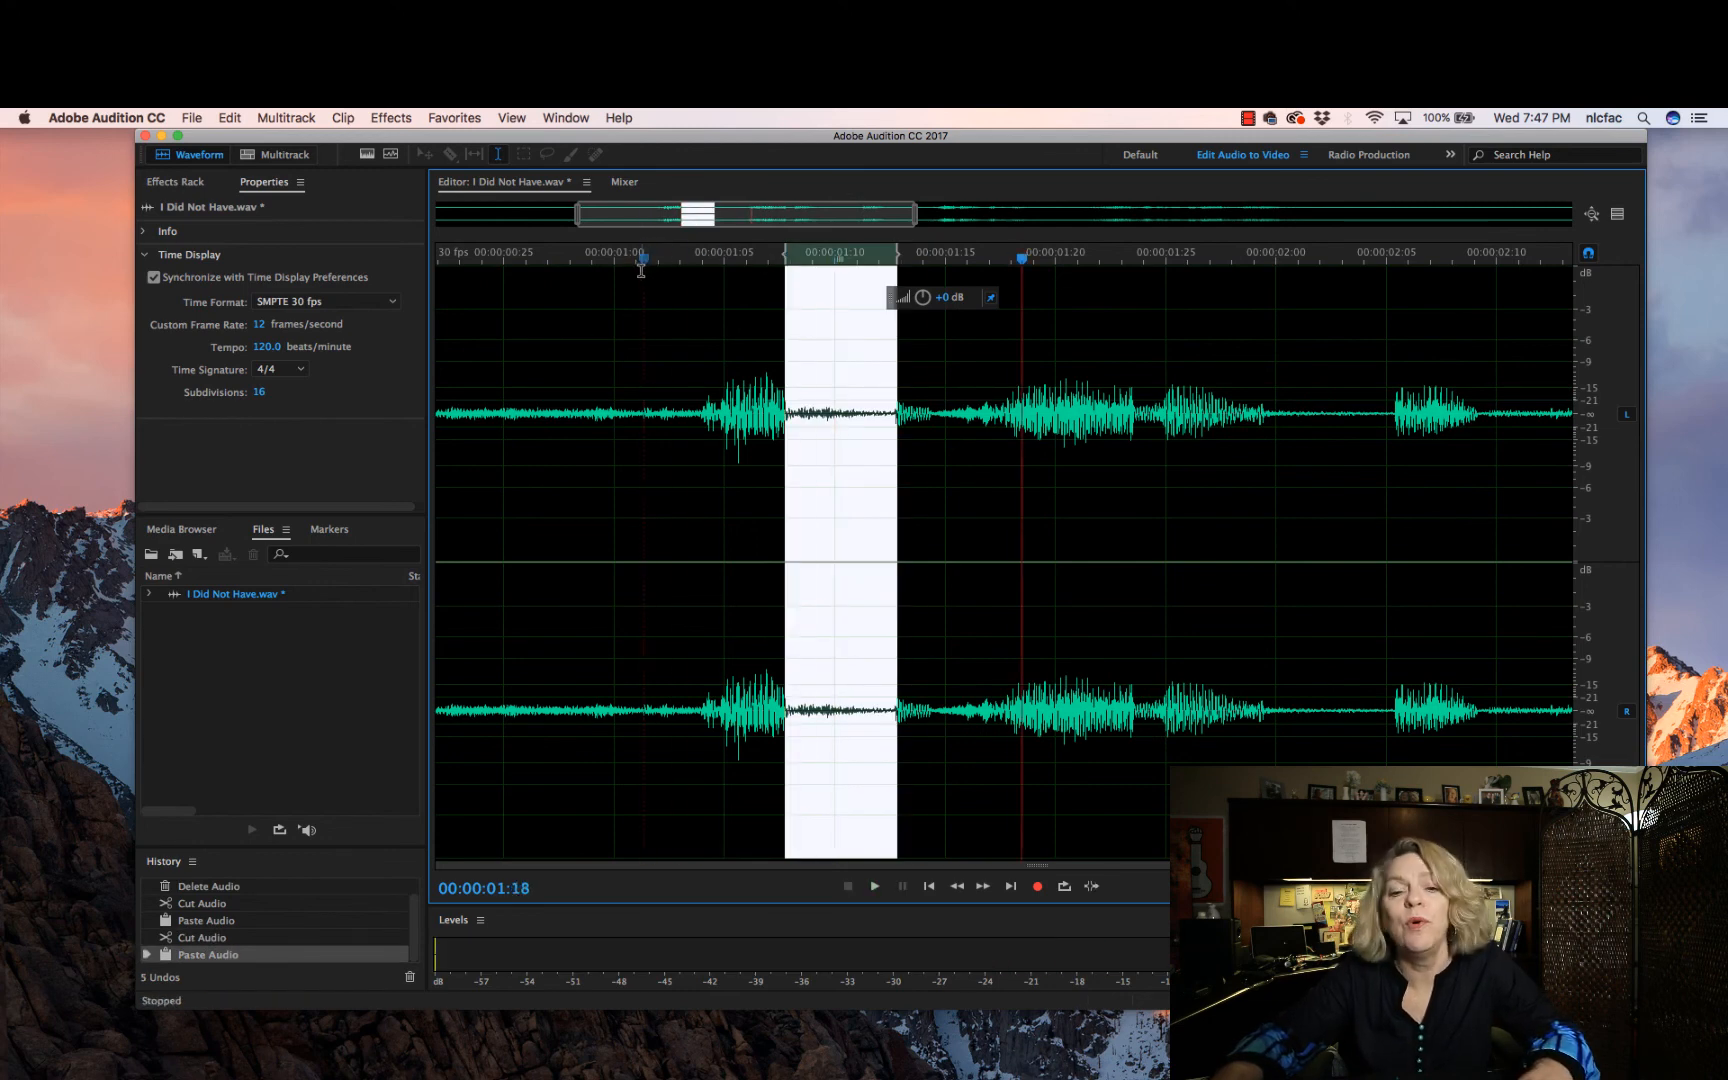
click(583, 260)
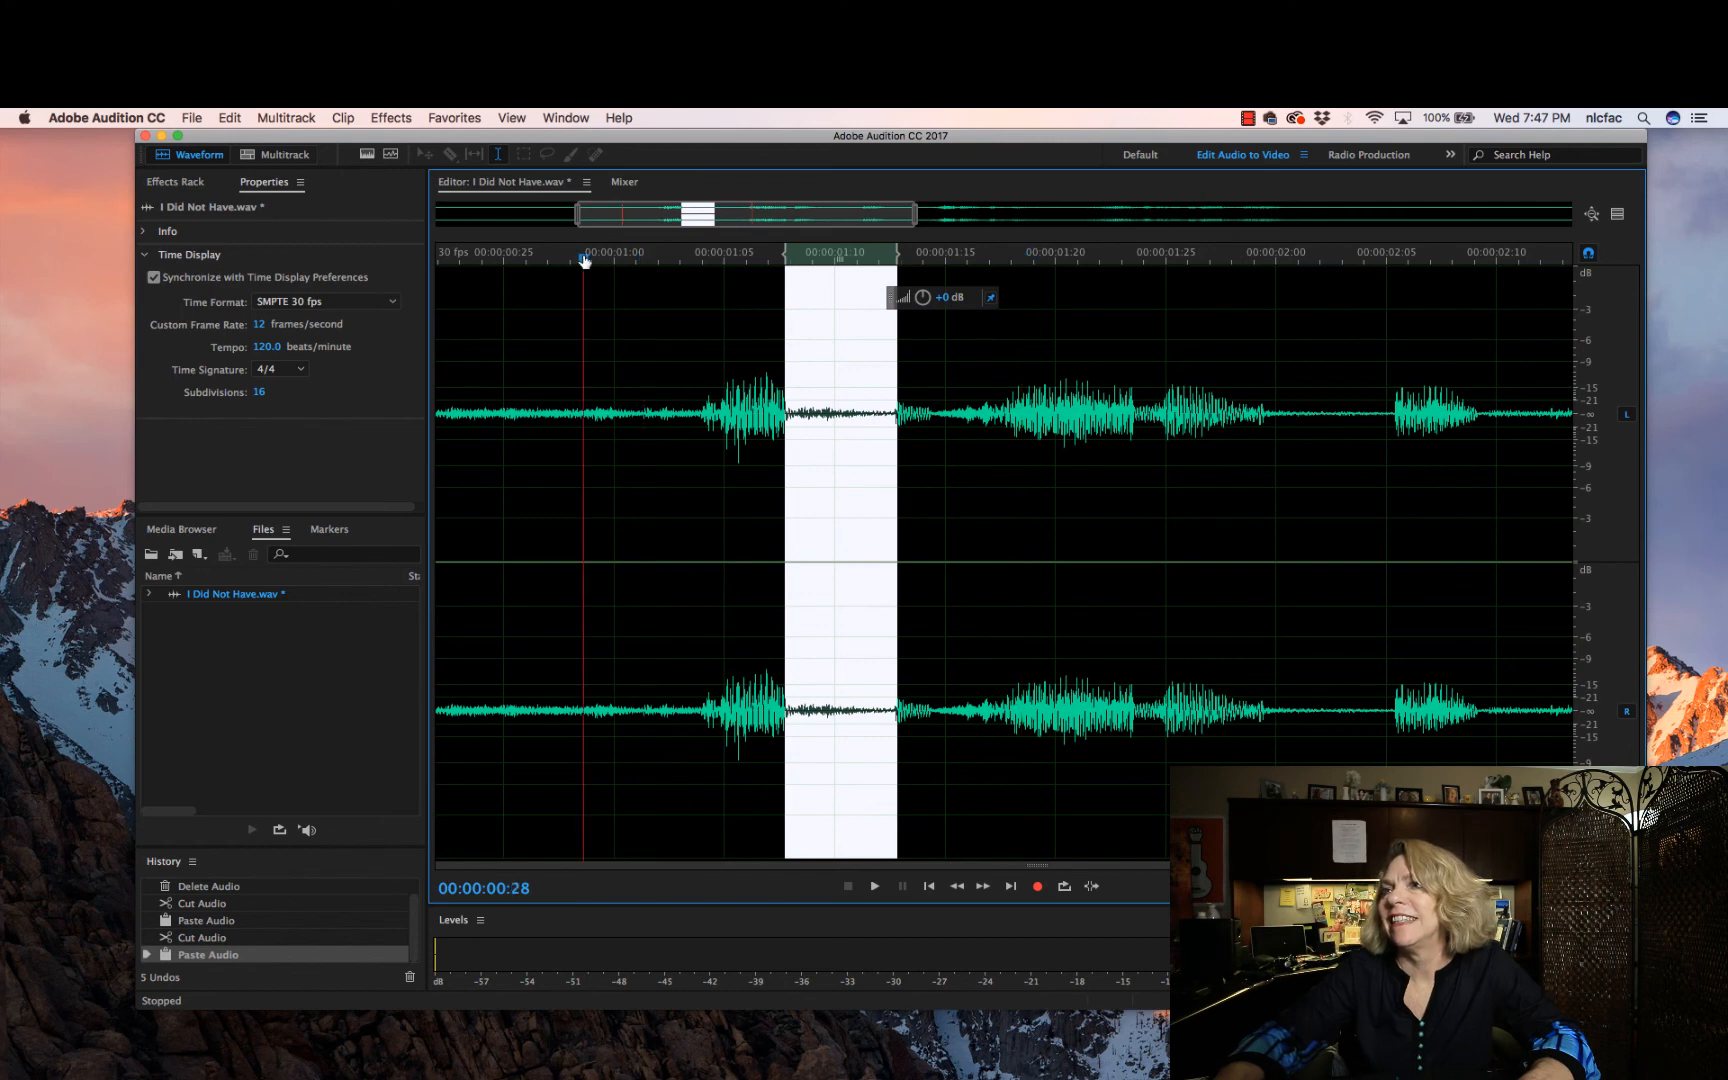
key(space)
key(space)
key(space)
key(space)
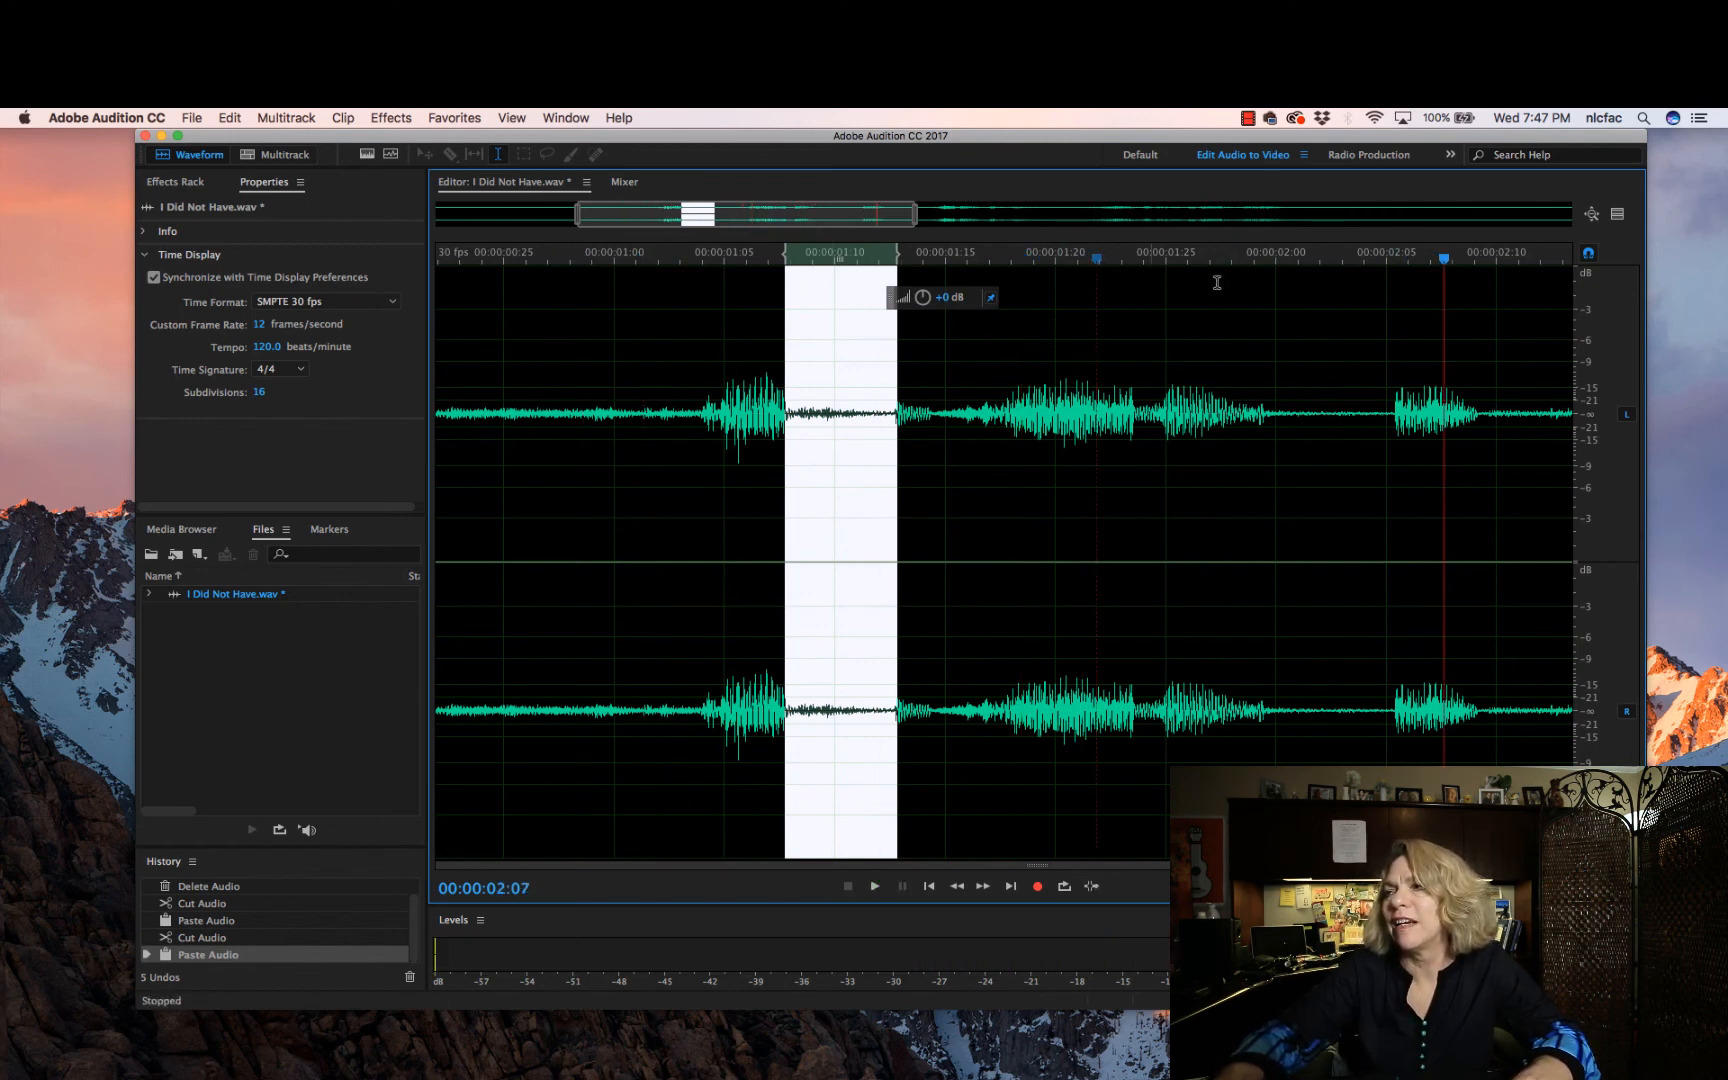
click(678, 255)
key(space)
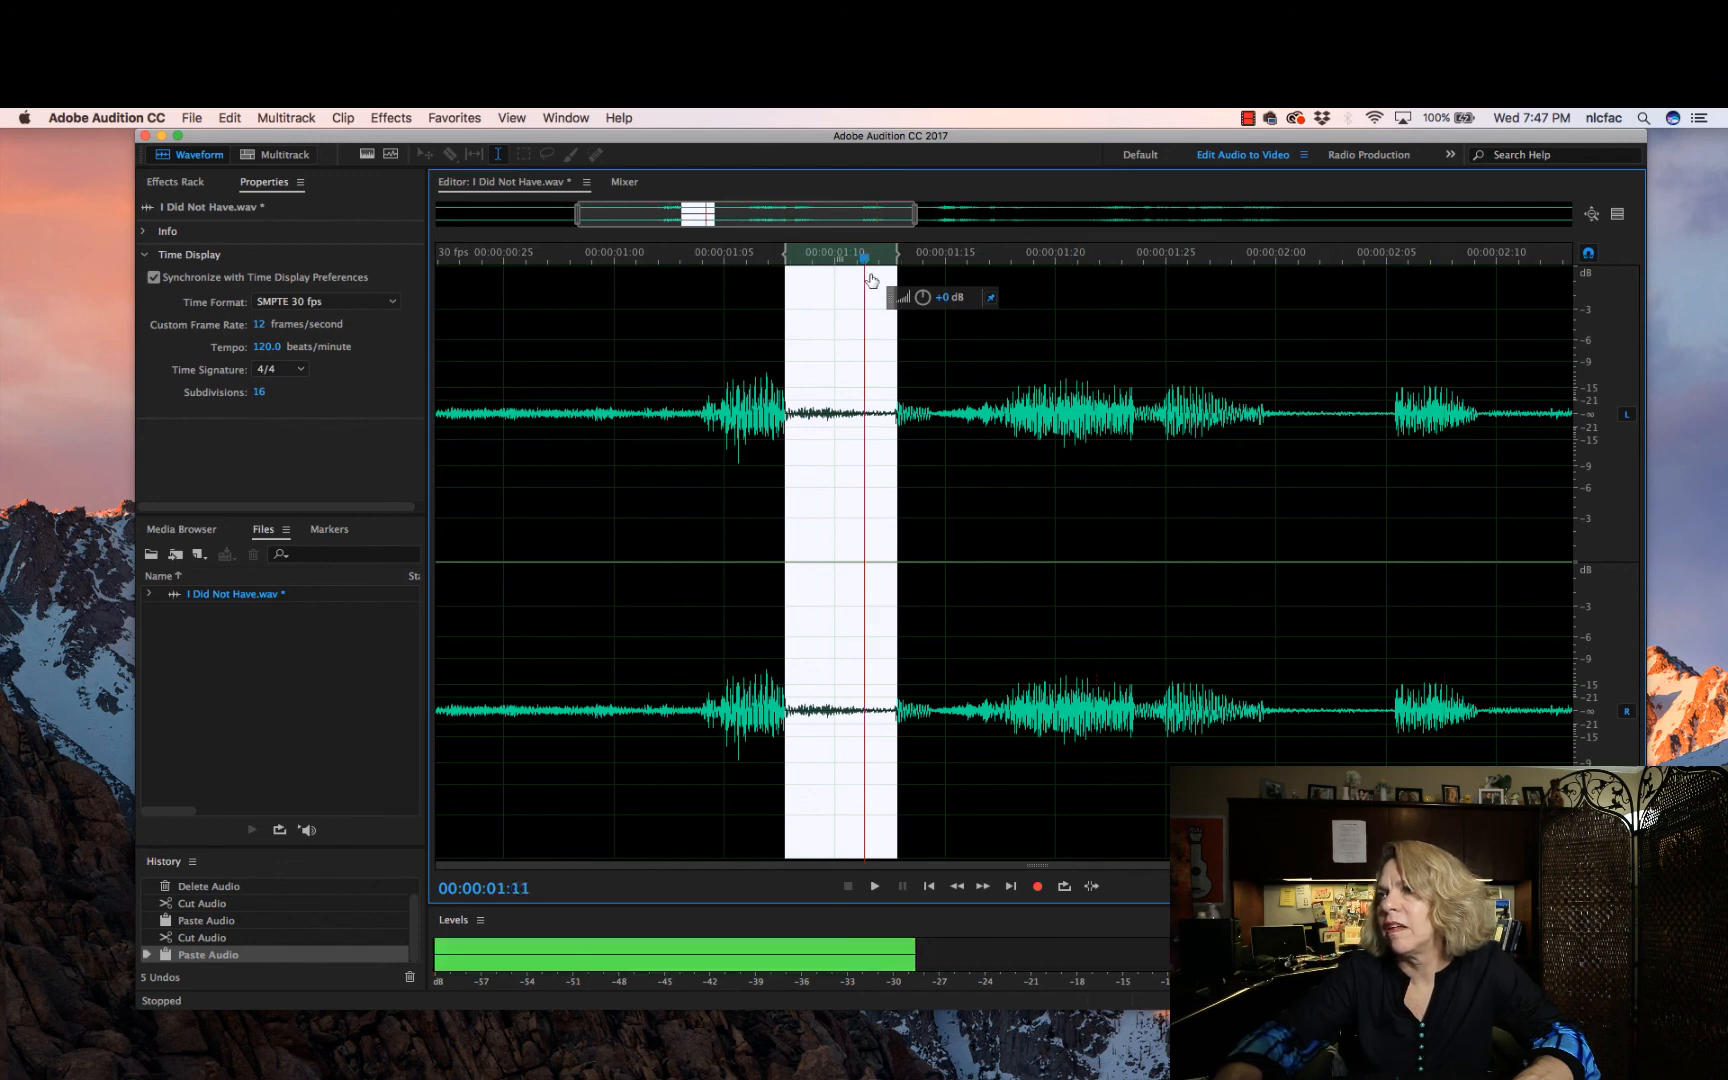
key(space)
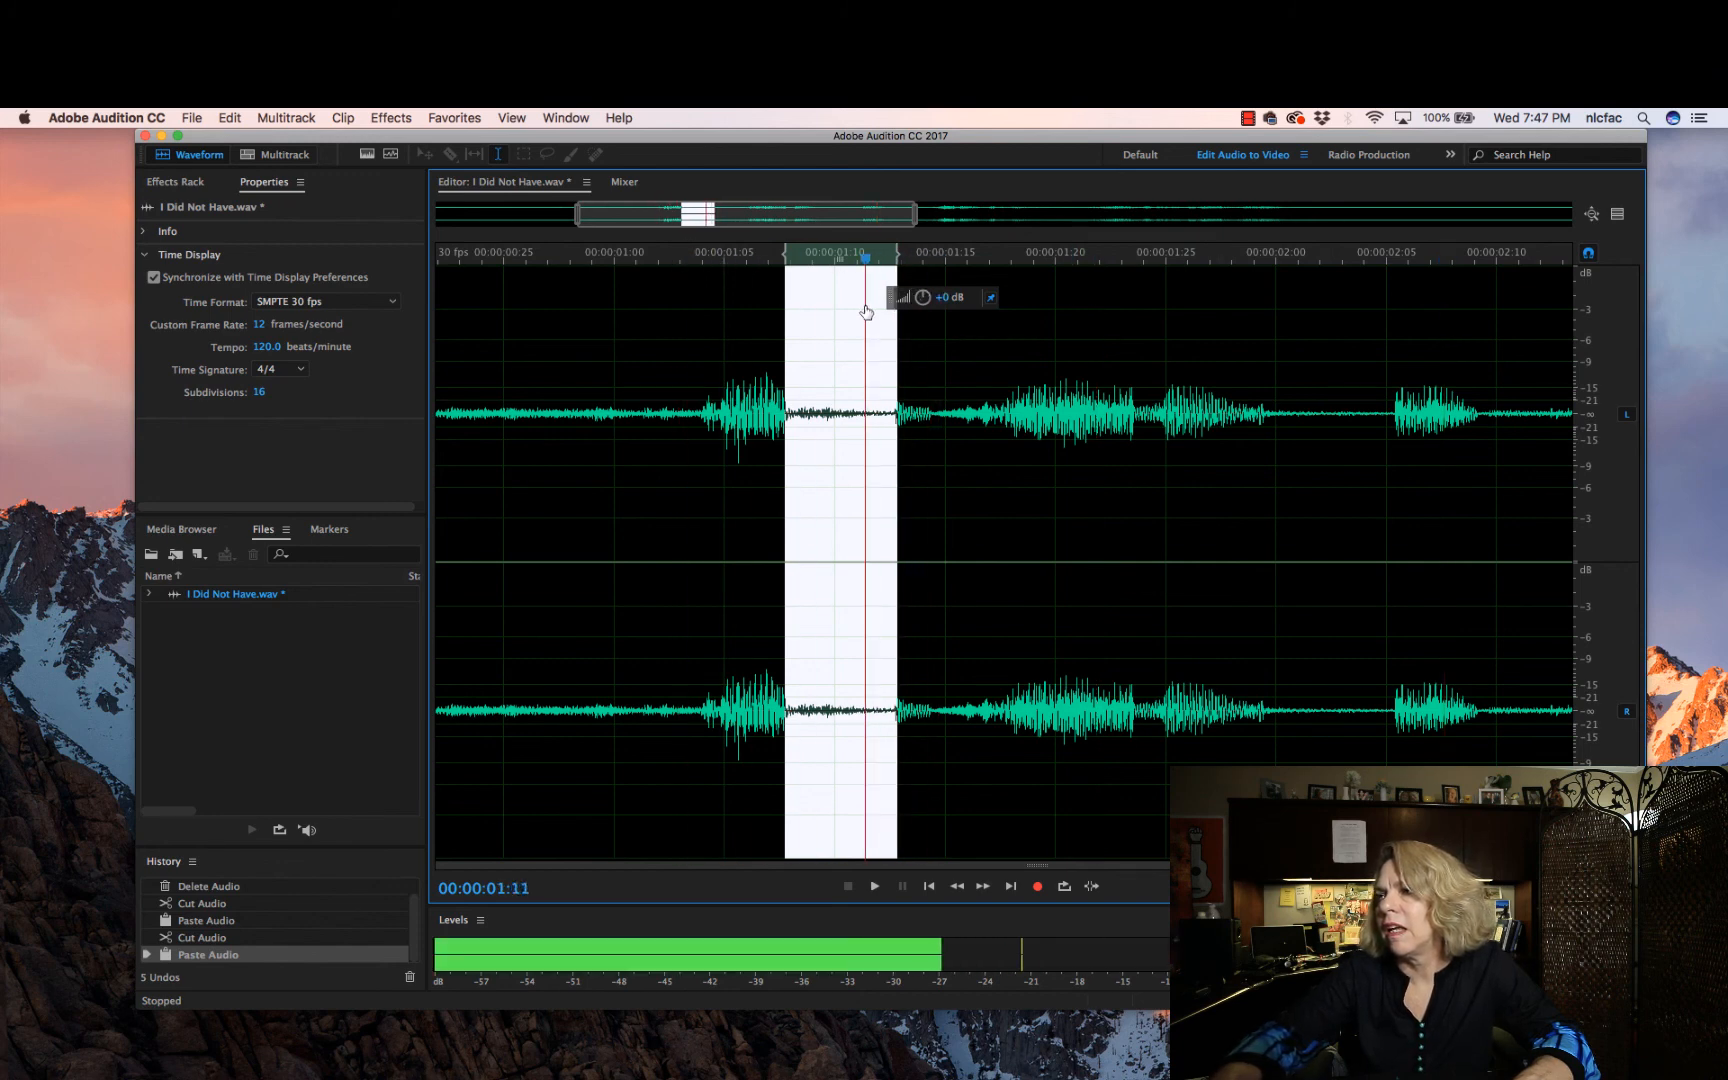
click(978, 503)
click(683, 257)
key(space)
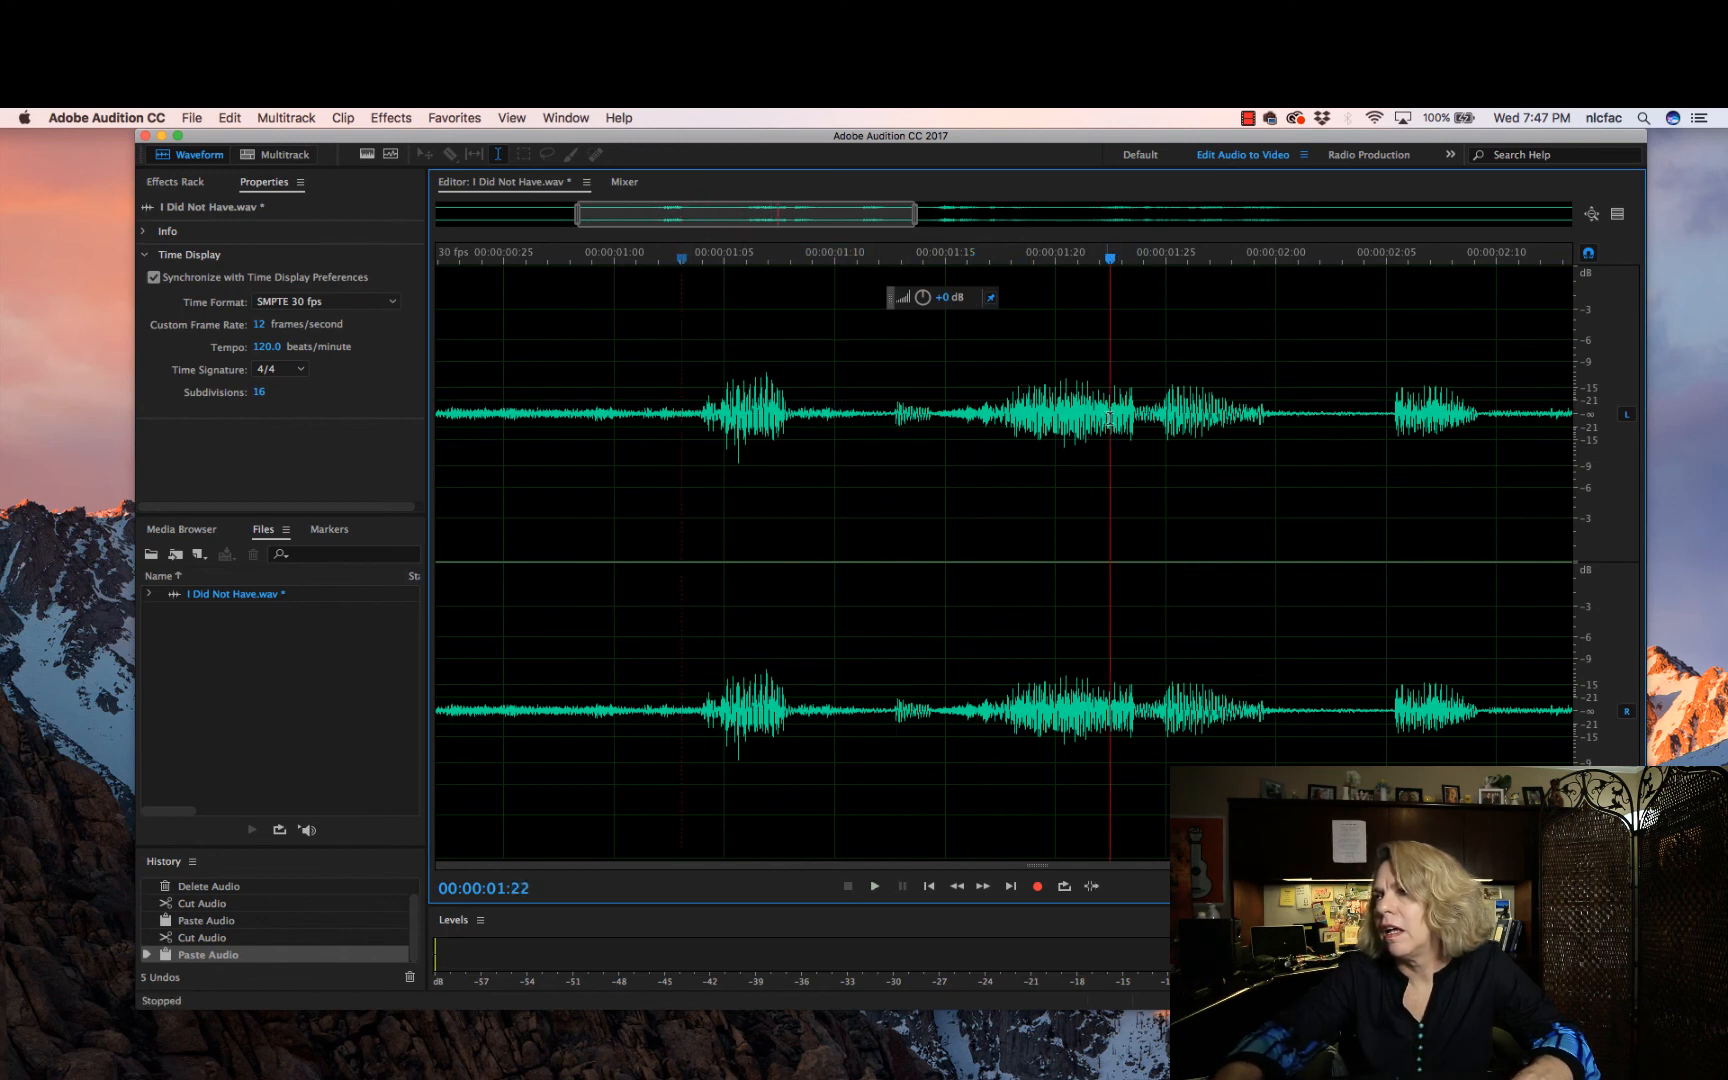
Cut the word ending from about 00:00:01:27 to 00:00:02:00 and paste it over the audio from 00:00:01:23 to 00:00:01:28
mouse_move(1172, 264)
mouse_down()
mouse_move(1236, 270)
mouse_move(1161, 281)
mouse_move(1084, 262)
mouse_move(1240, 270)
mouse_move(1212, 274)
mouse_up()
drag(1213, 410, 1276, 410)
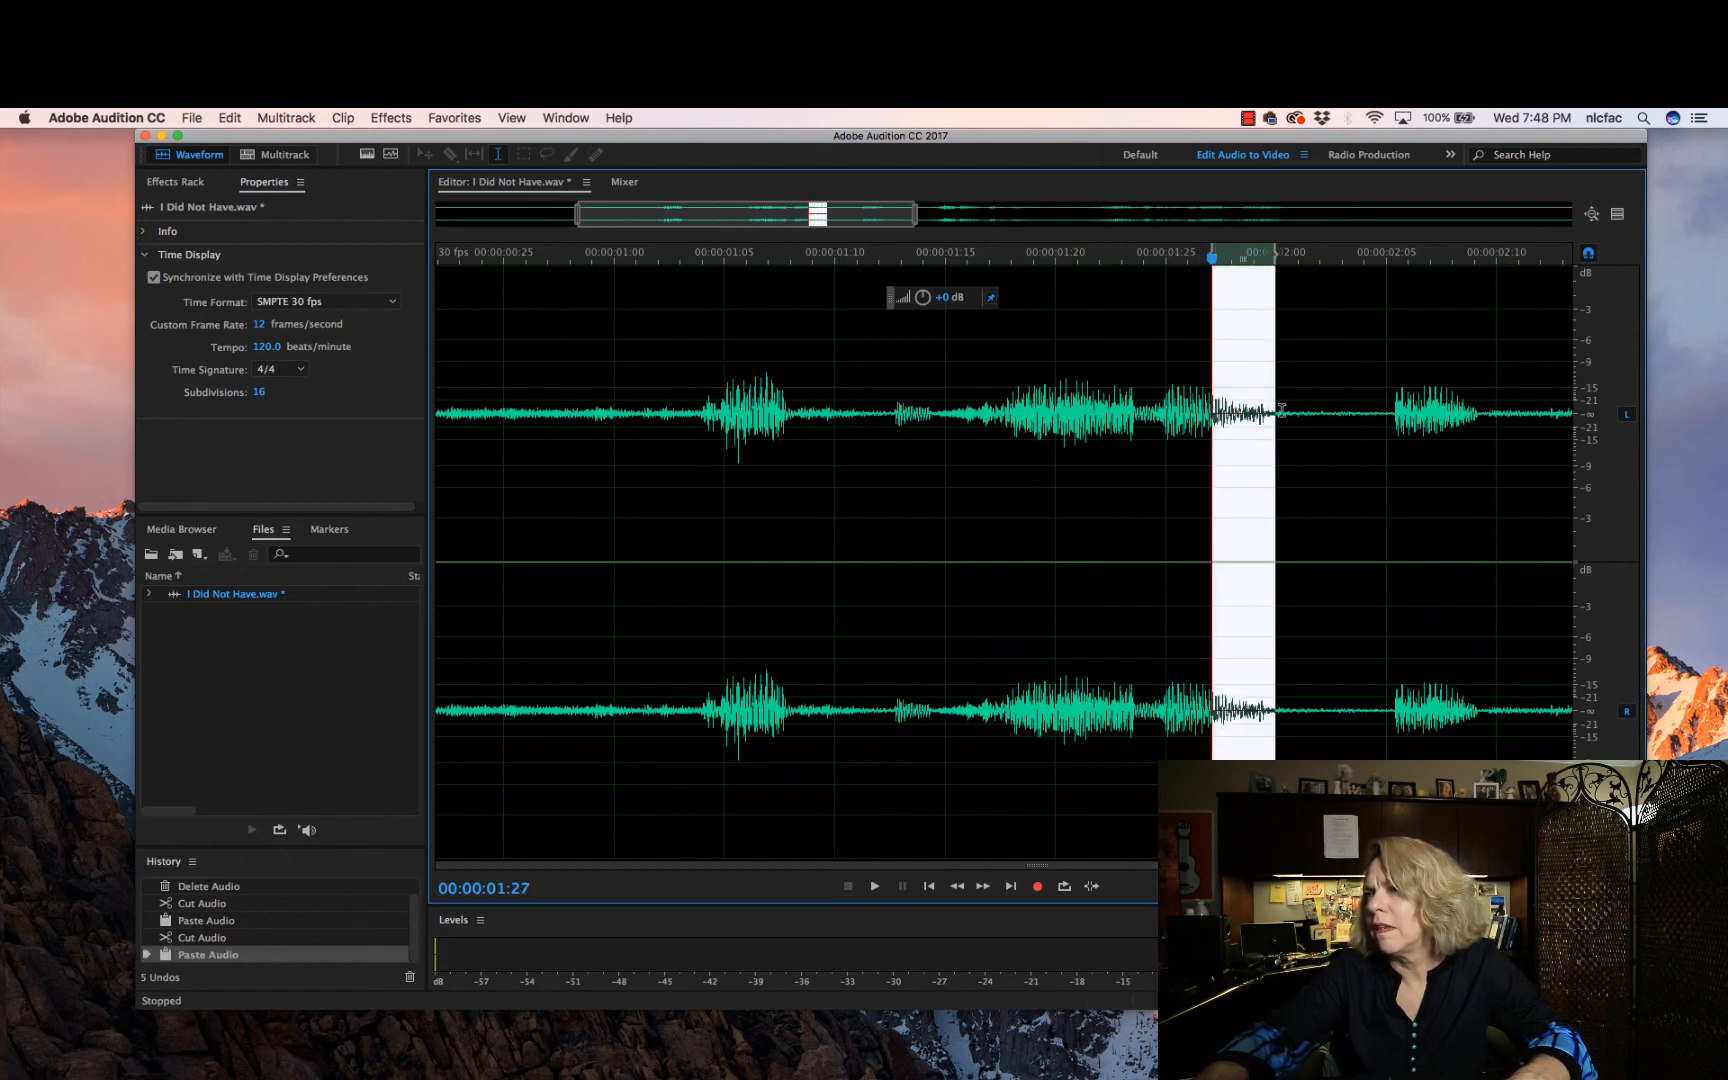
key(super+x)
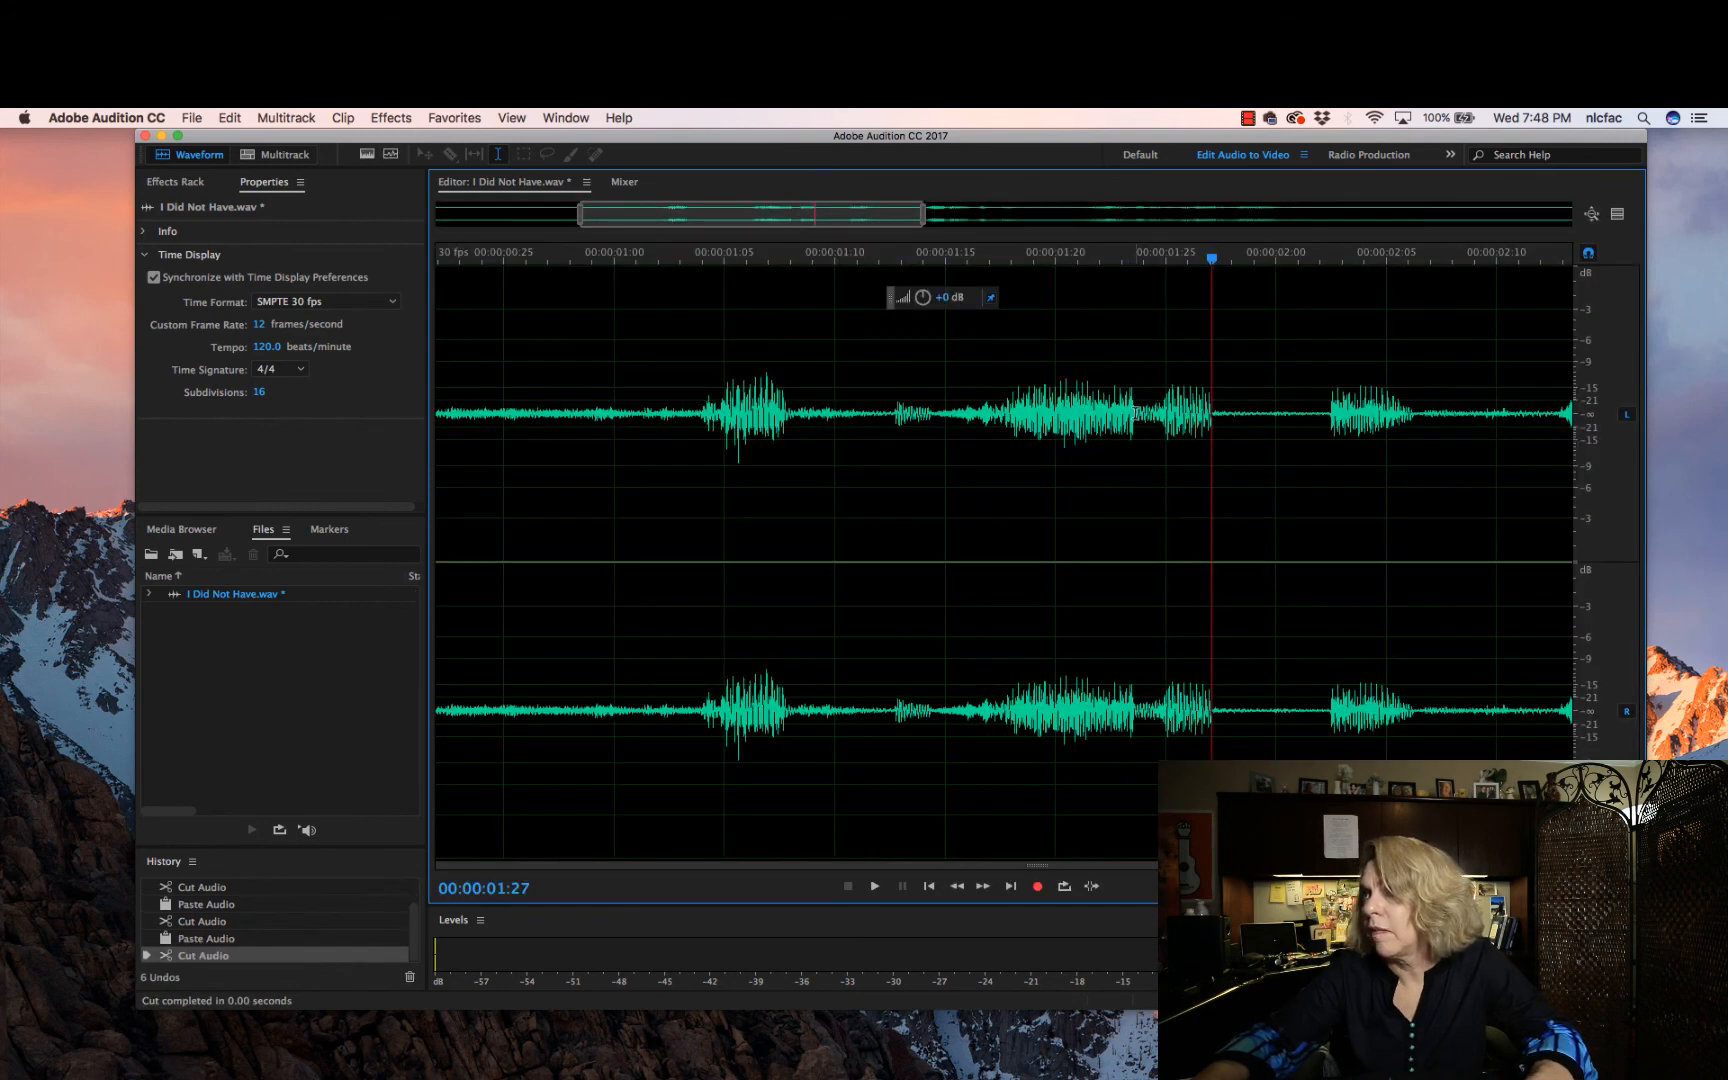
drag(1137, 409, 1245, 400)
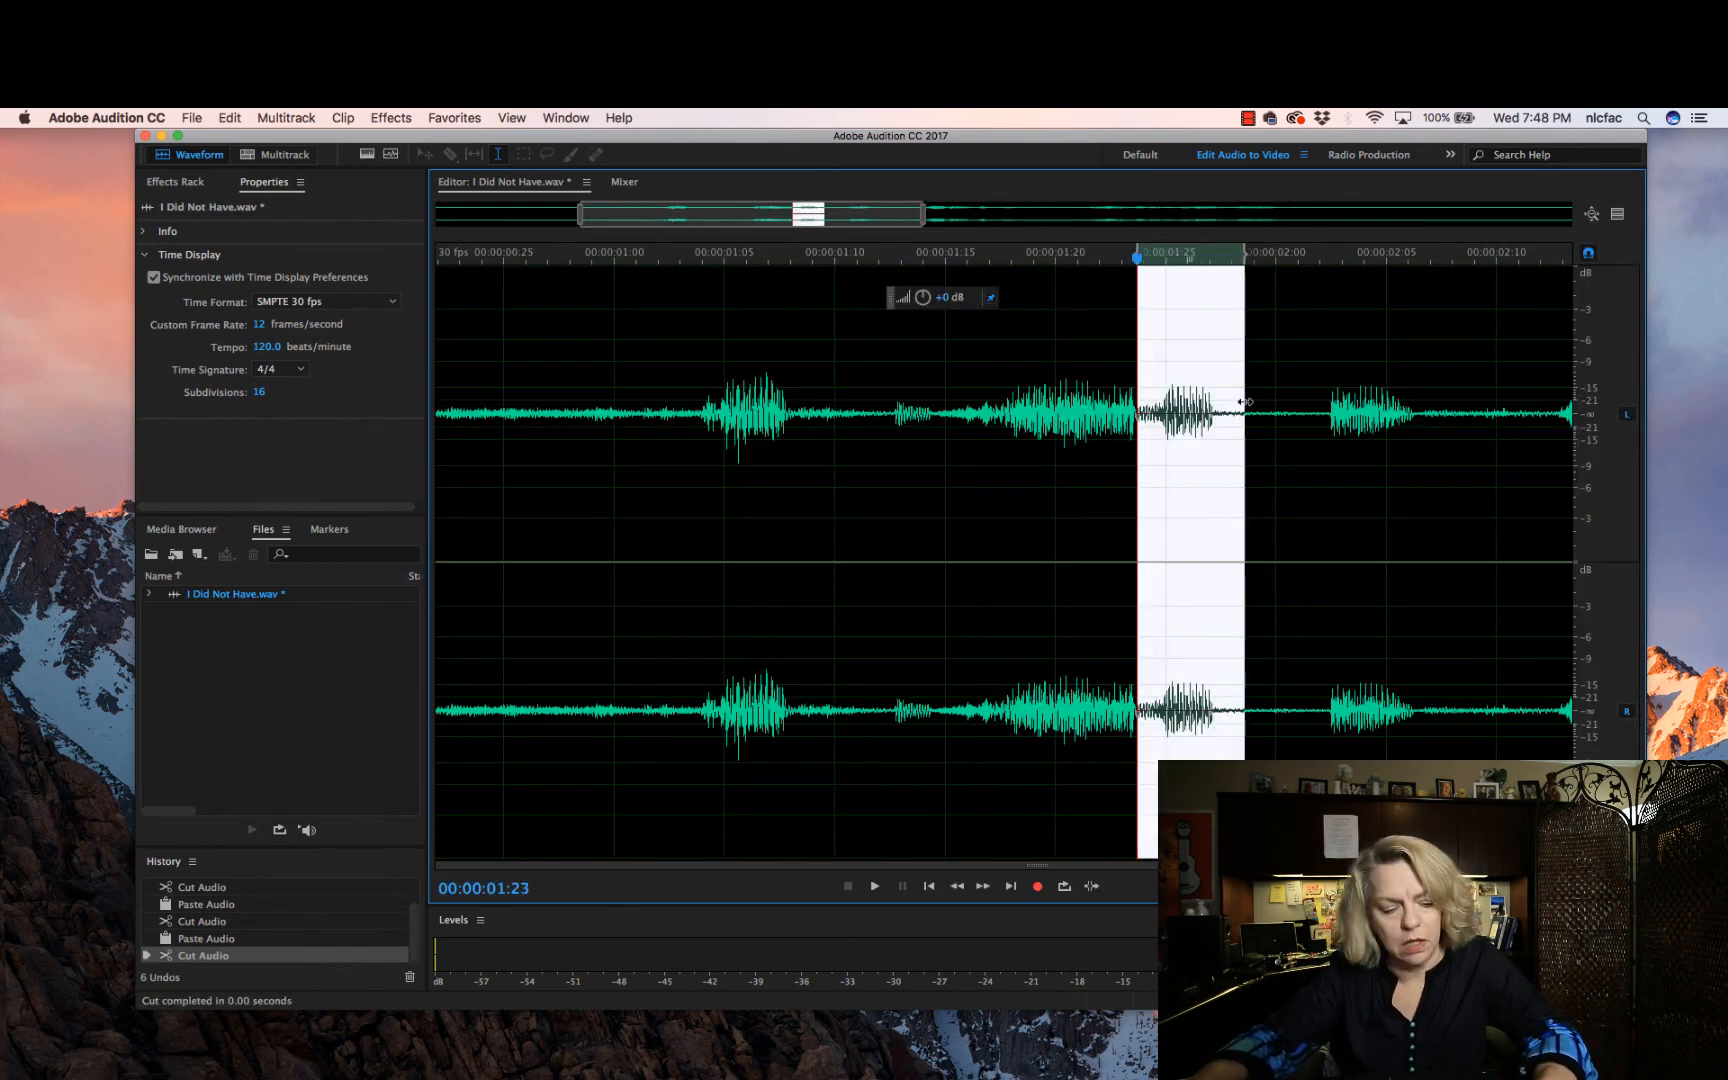
key(super+v)
Play back the phrase with the replaced word ending, then the following burst on its own
key(space)
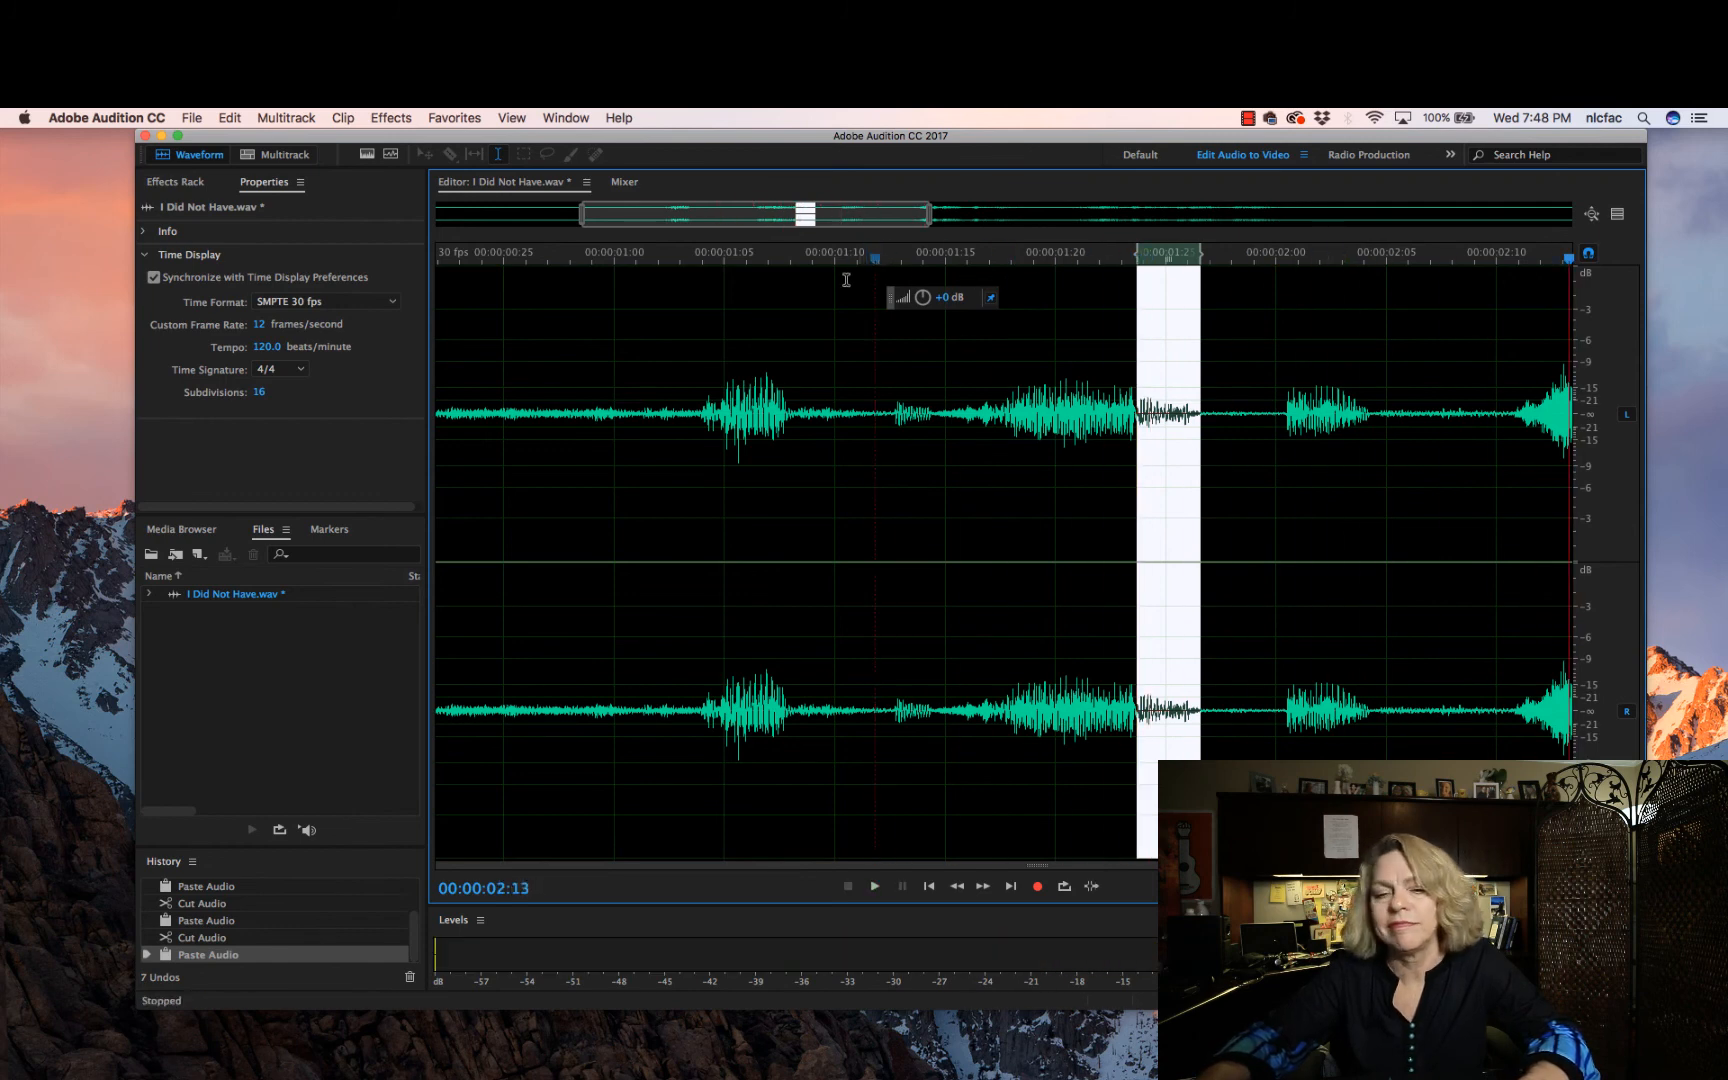
click(605, 273)
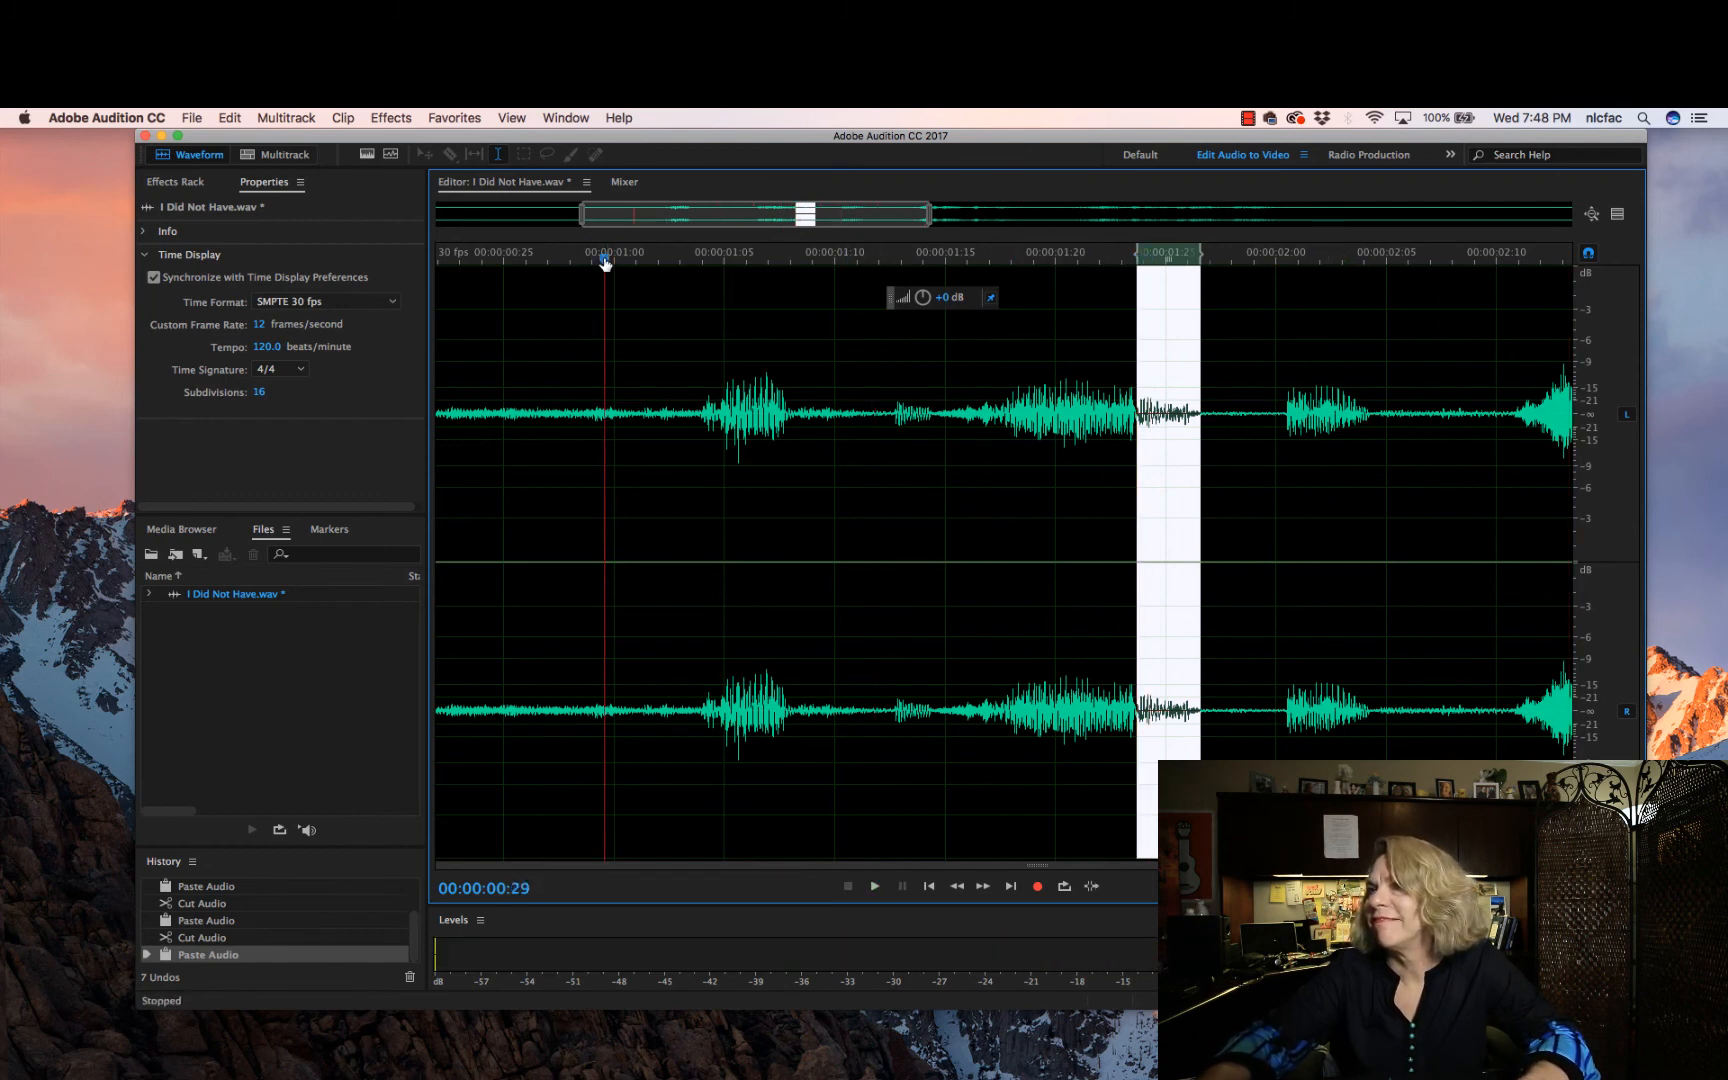
key(space)
key(space)
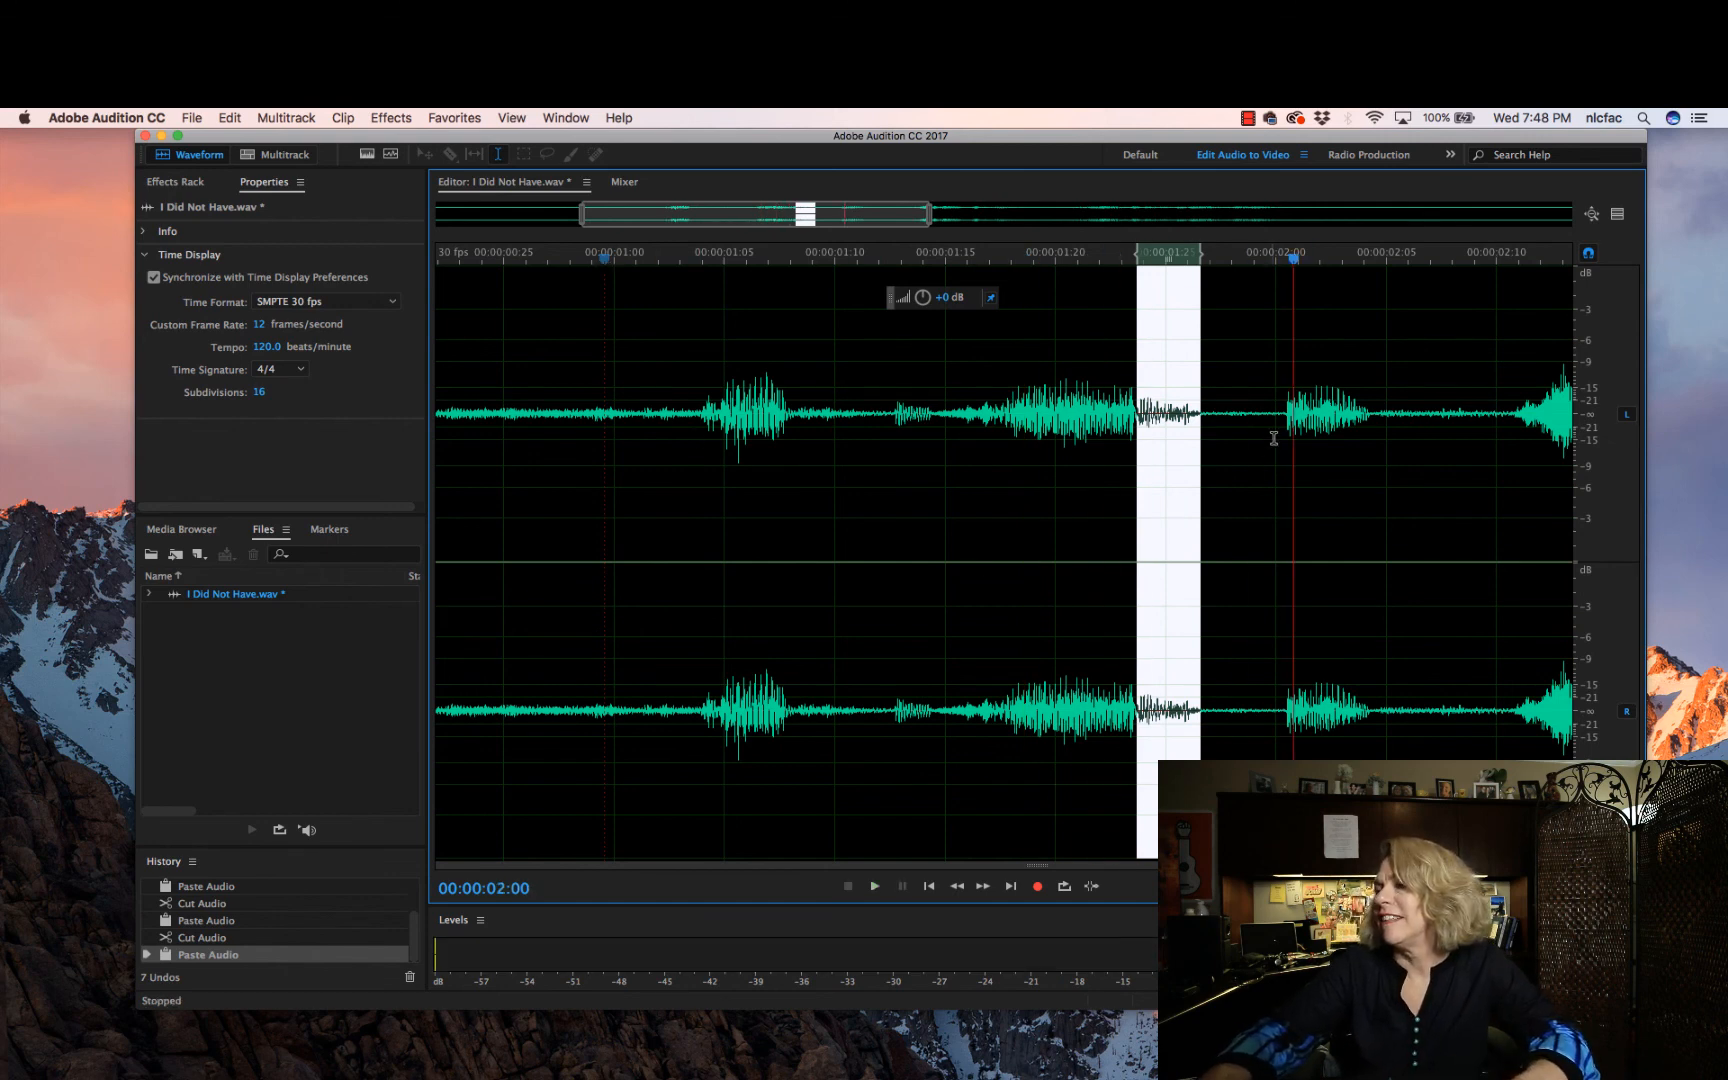
click(1238, 265)
key(space)
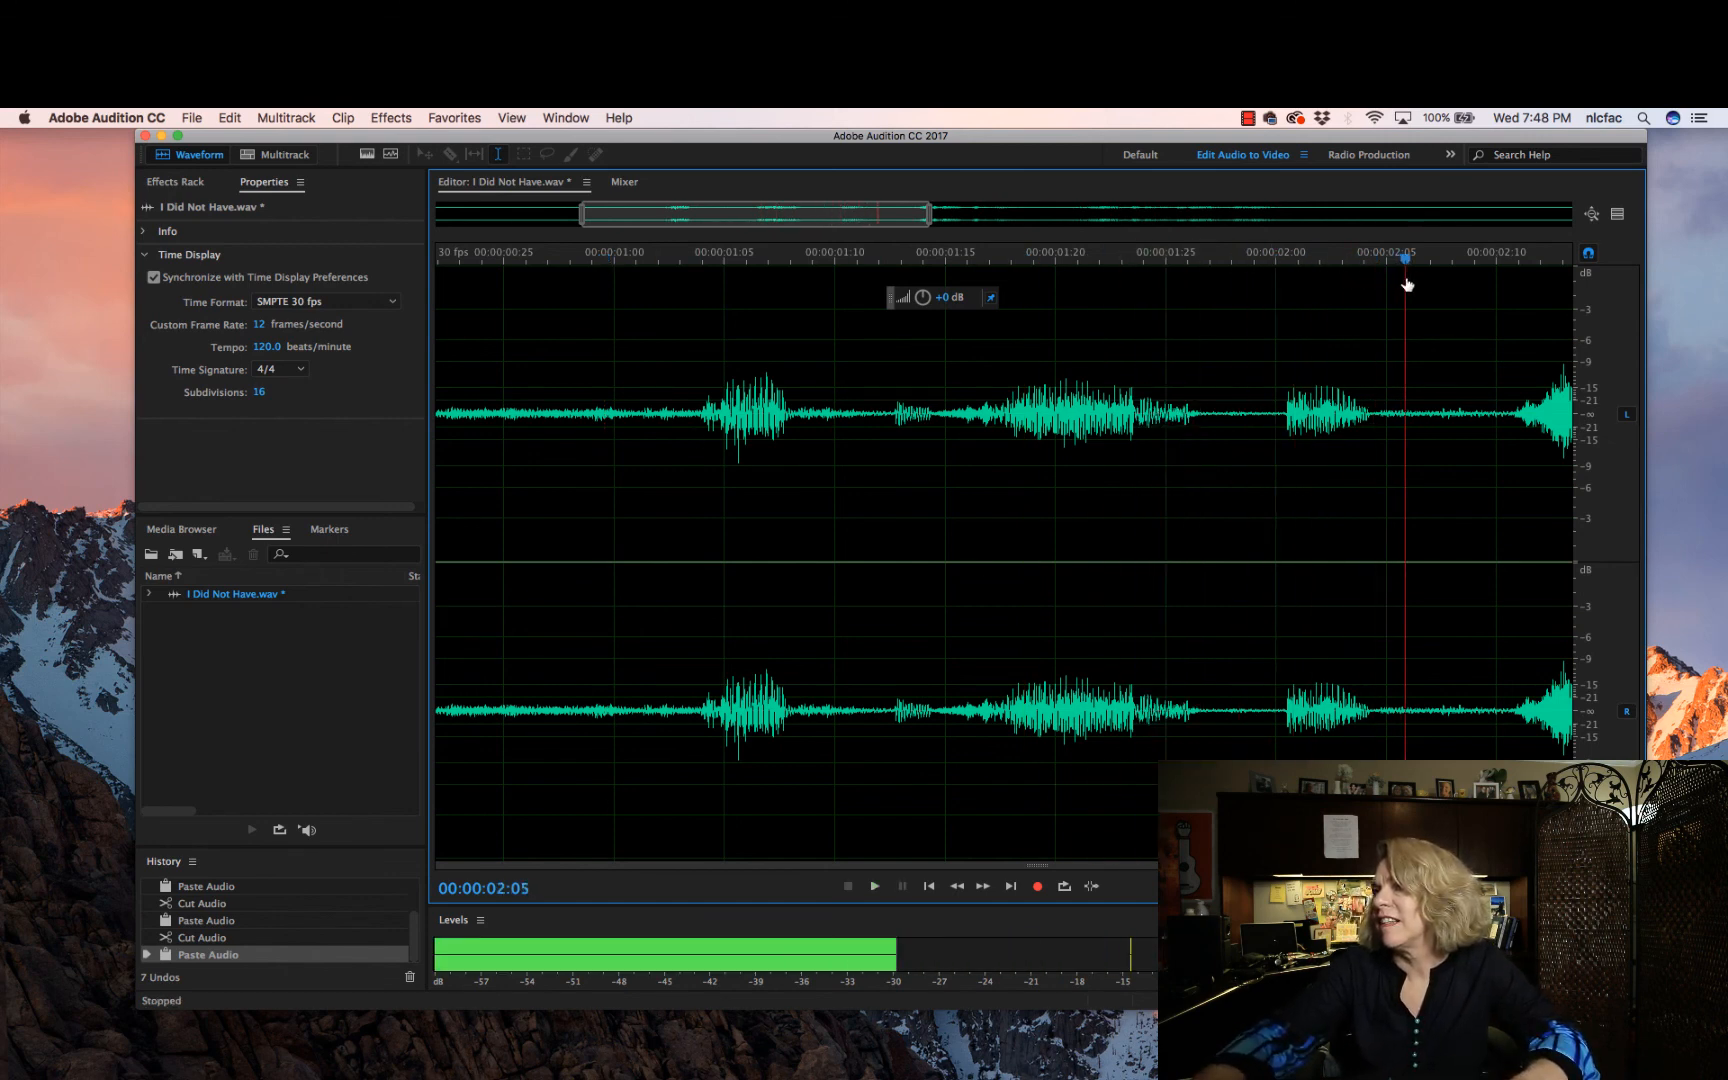
key(space)
click(1210, 262)
key(space)
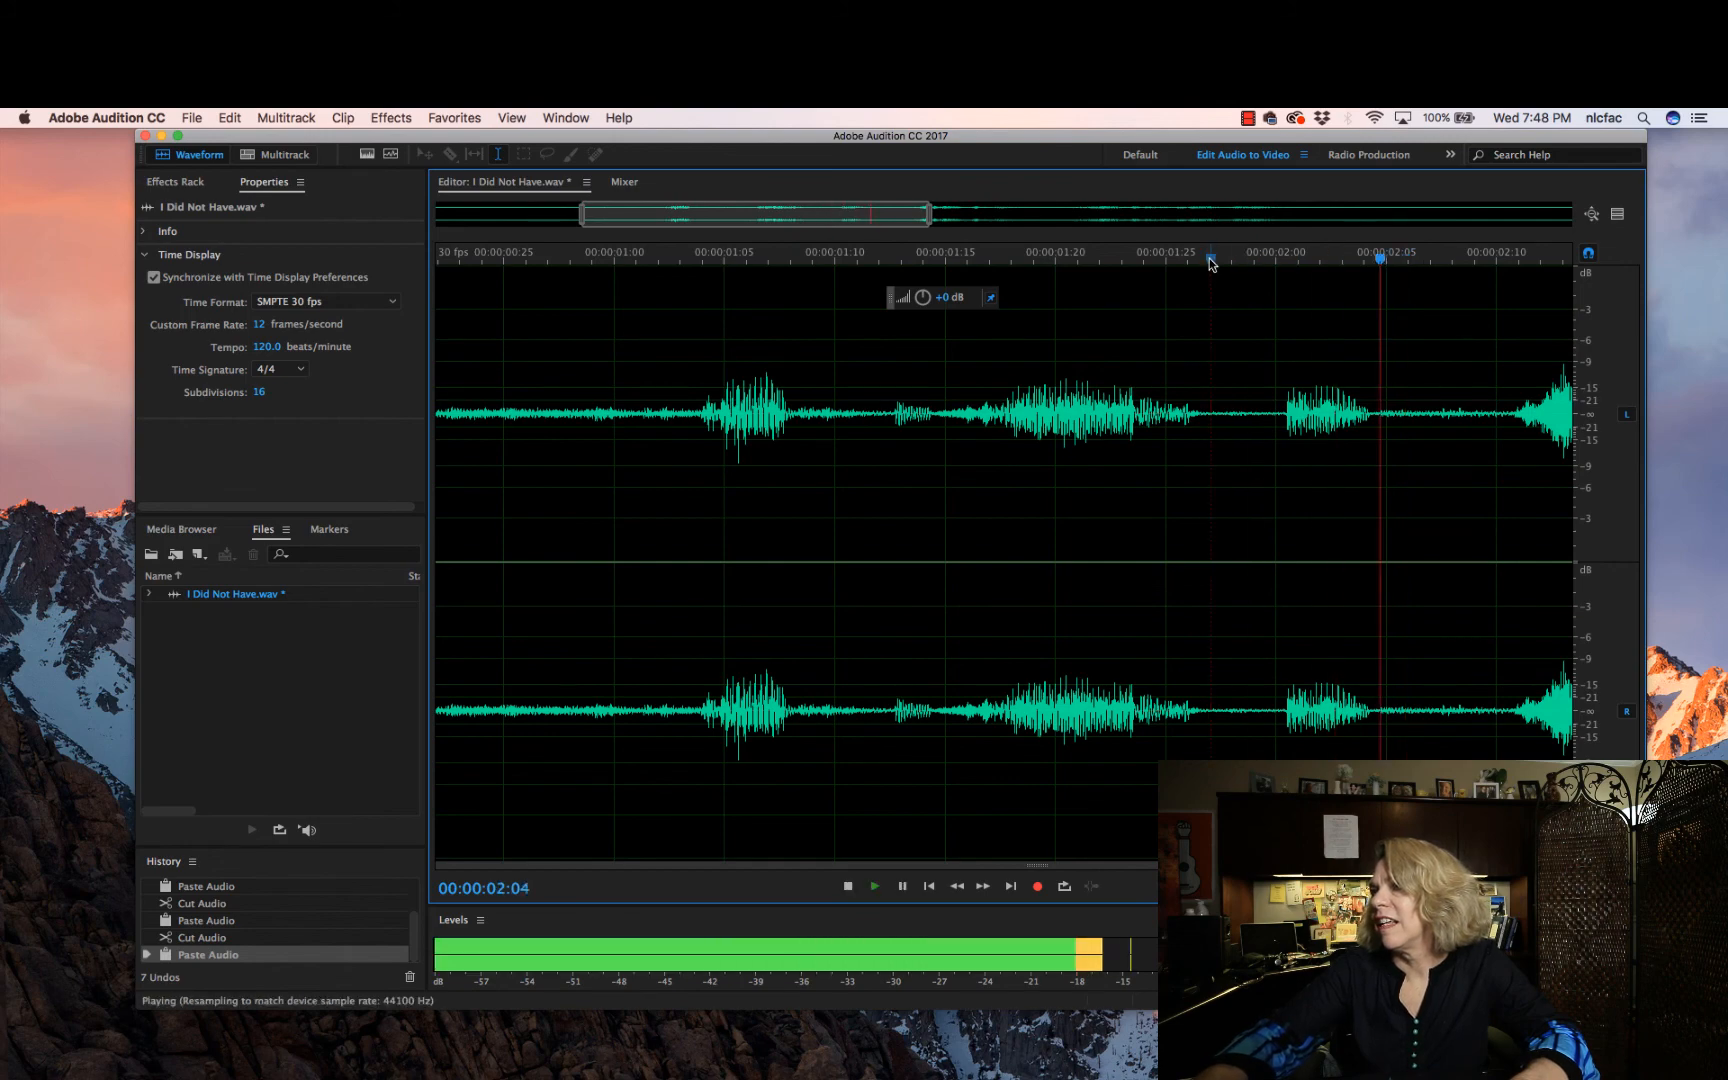
key(space)
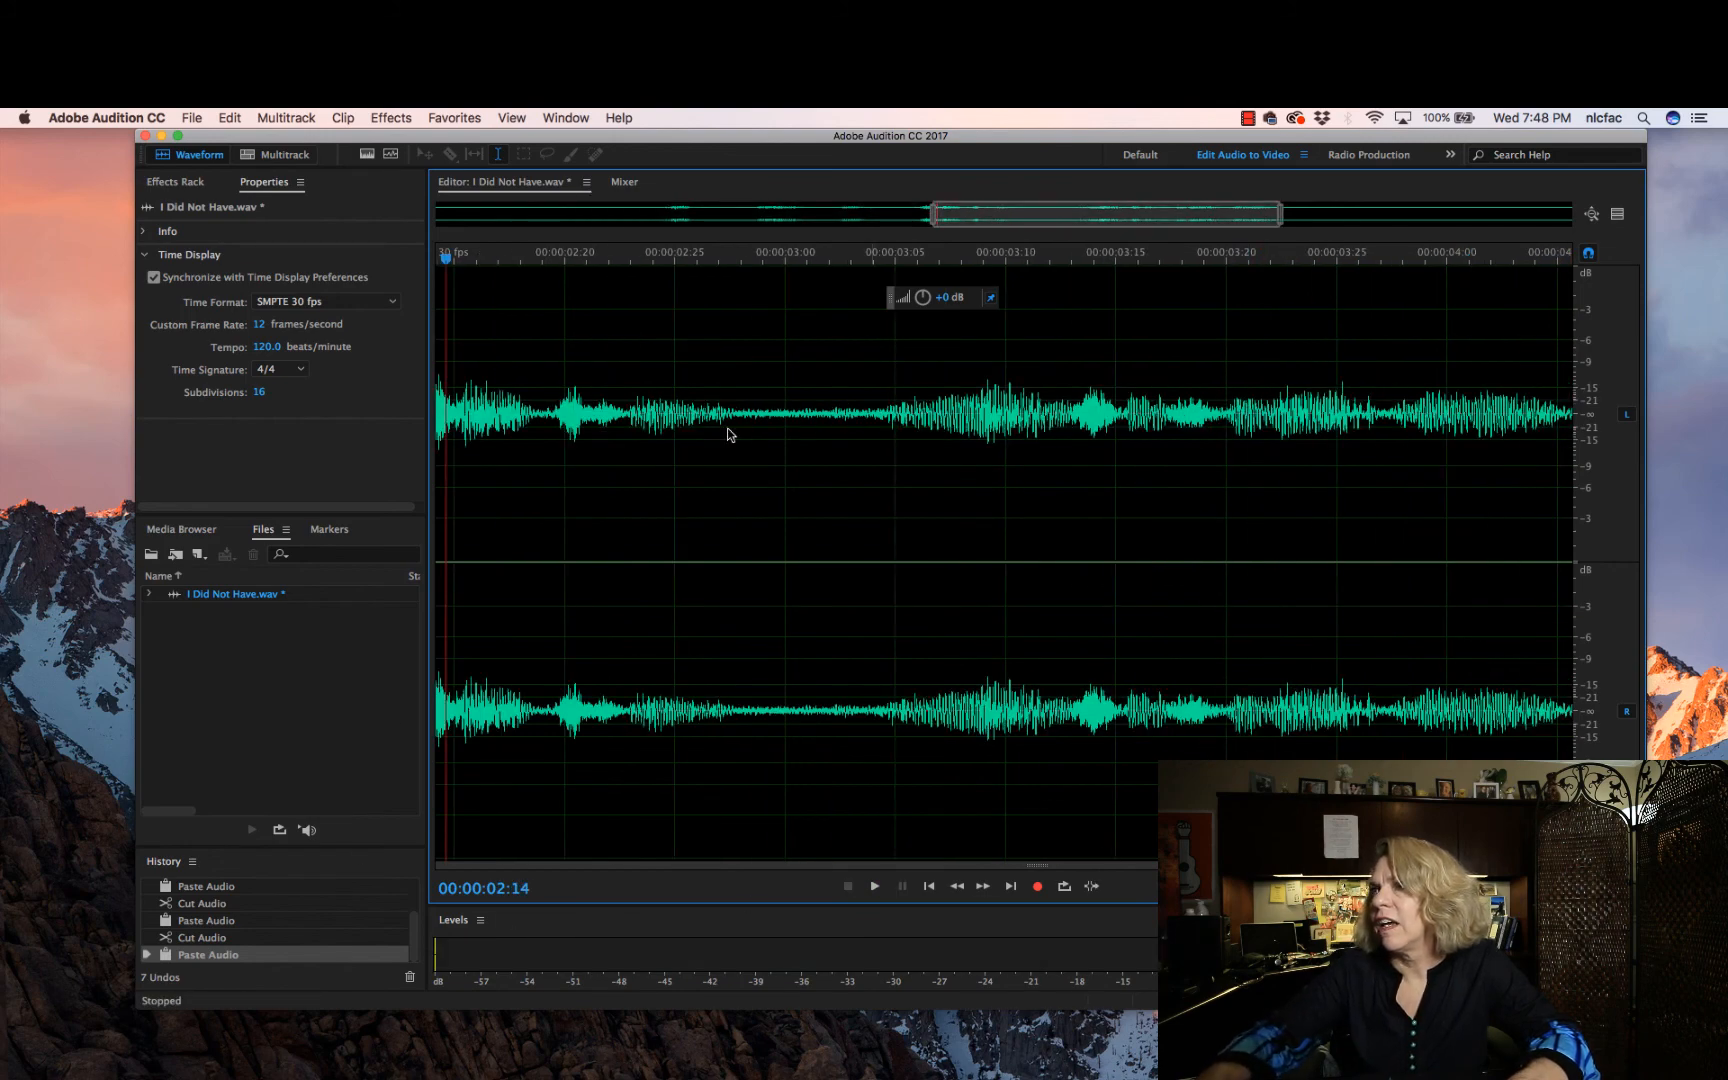
Delete the isolated burst and the silence after it, from about 00:00:01:29 to 00:00:02:10
scroll(963, 453, left, 10)
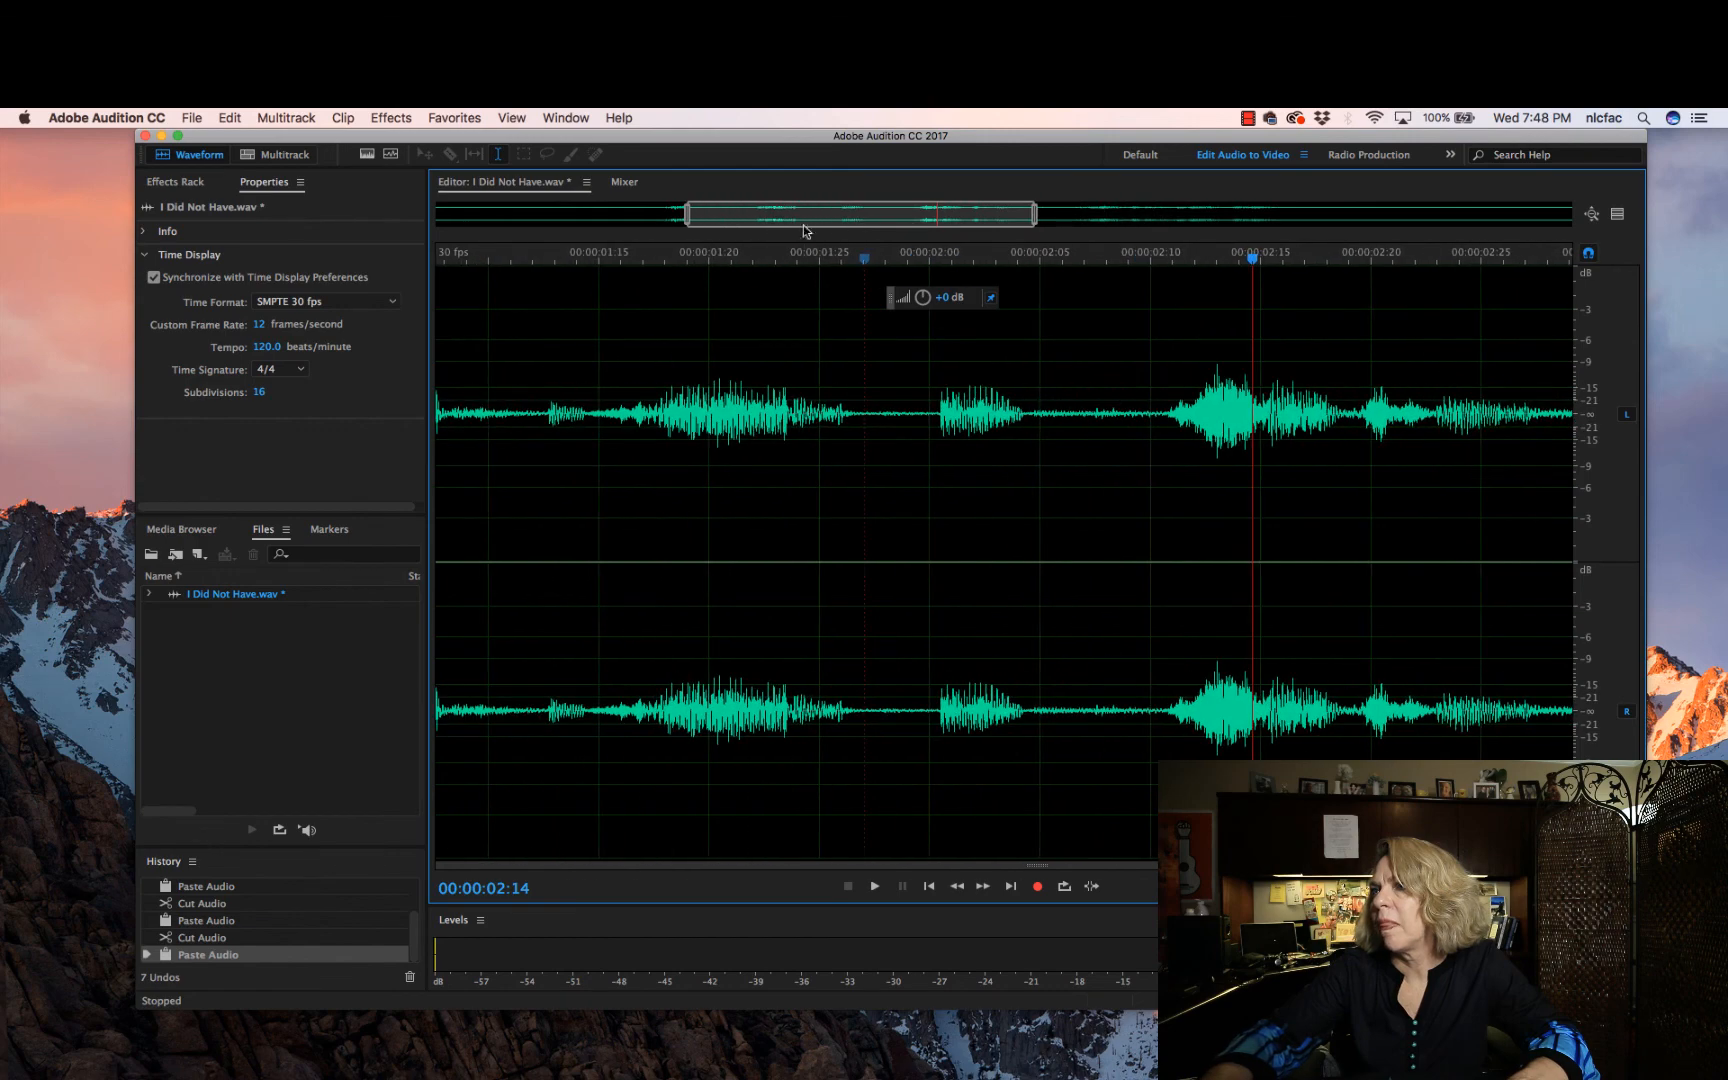
drag(913, 411, 1152, 408)
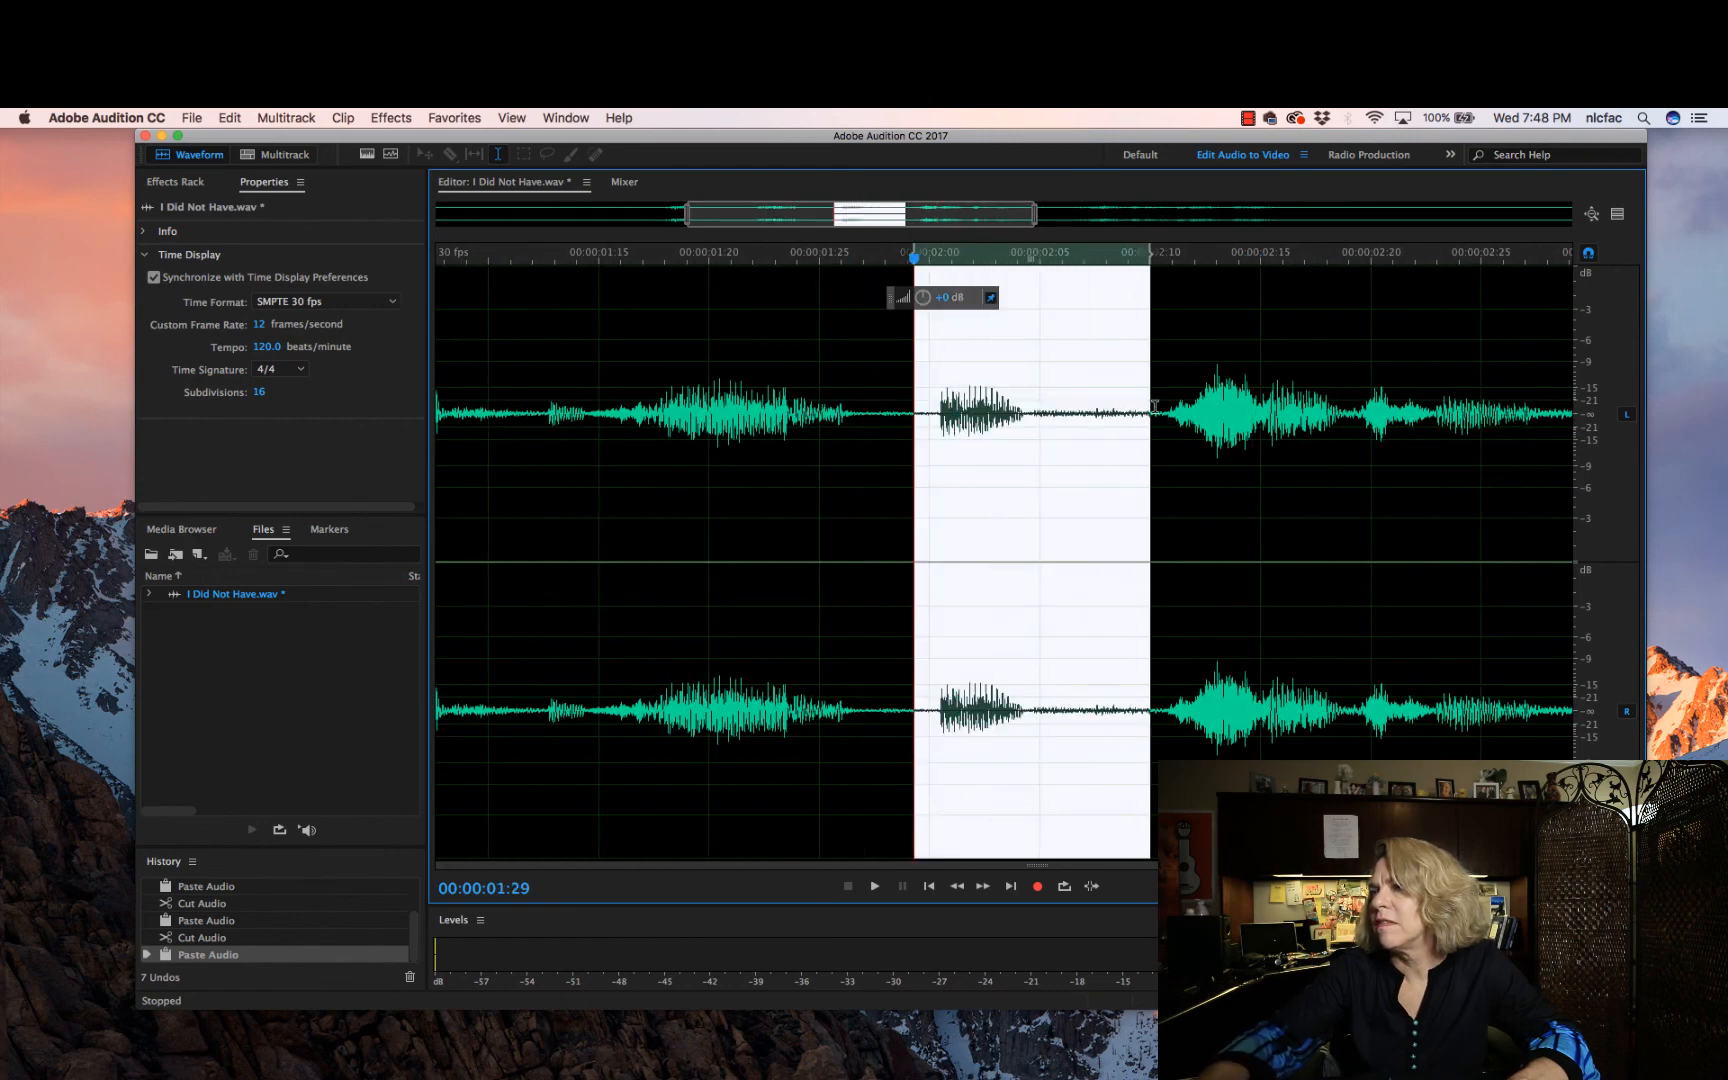
key(Delete)
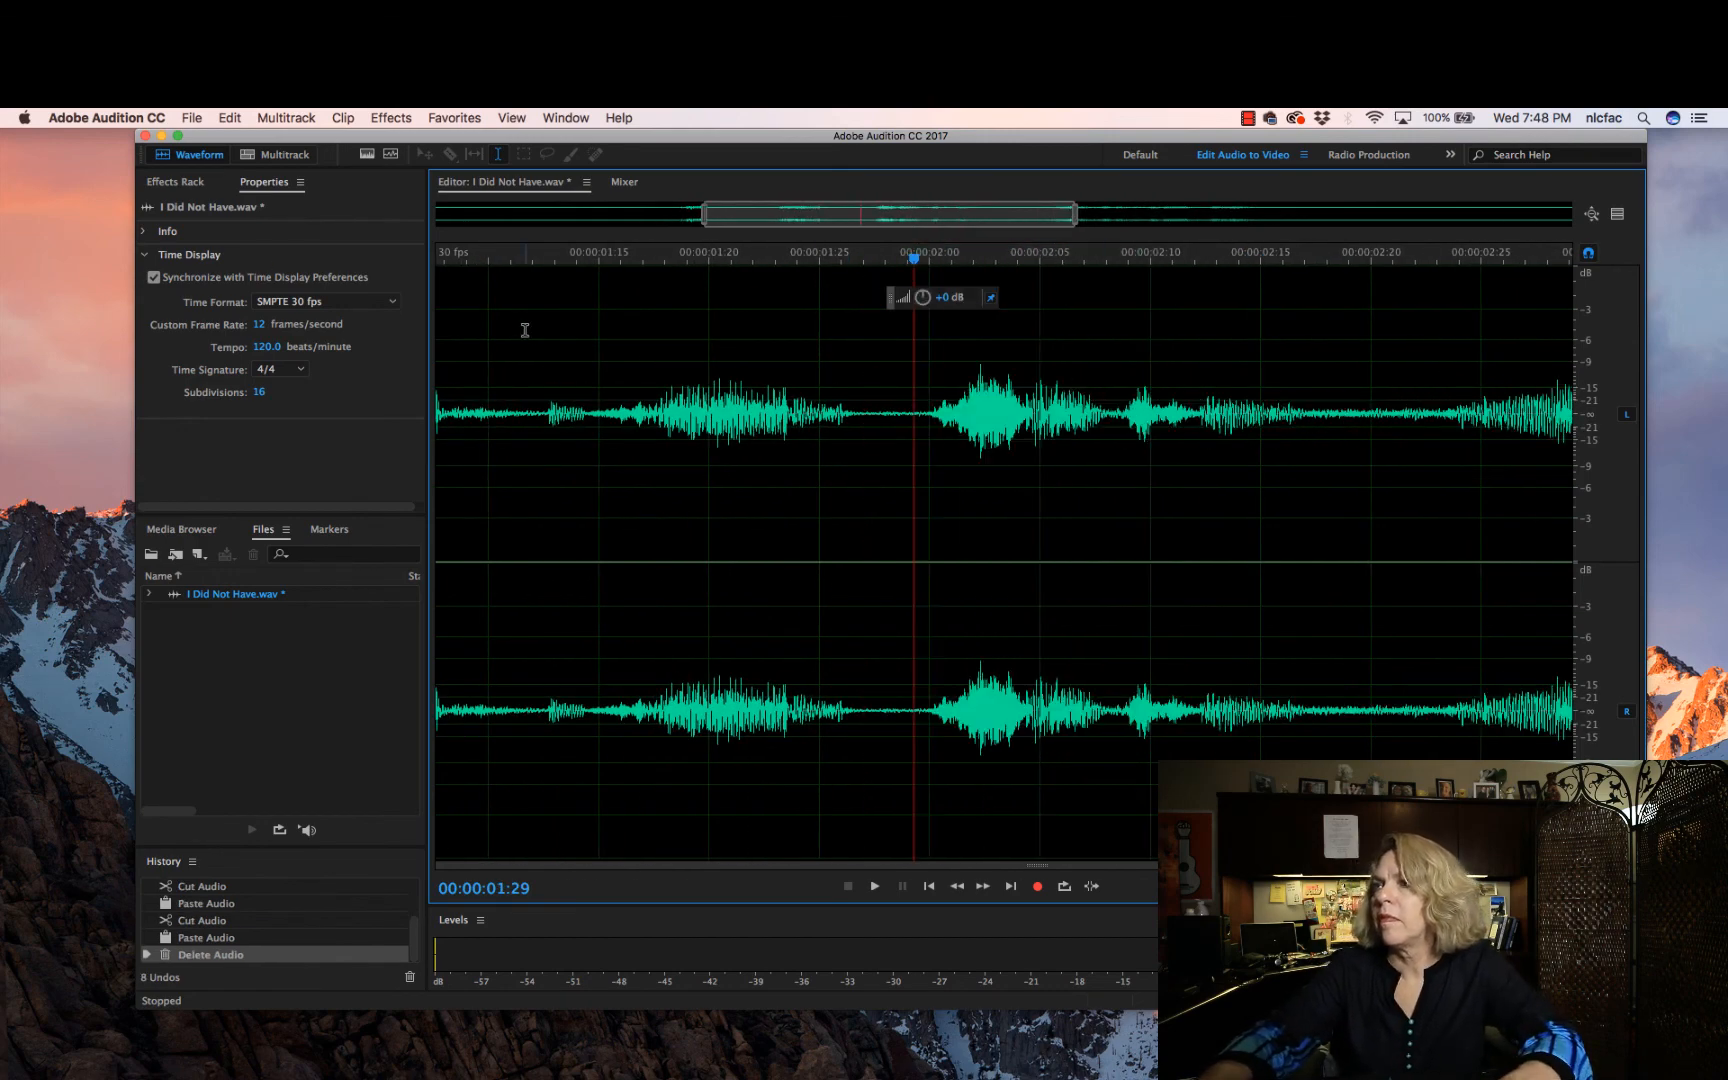
Try to delete the small bursts after the loud word, from about 00:00:02:08 to 00:00:02:20
drag(913, 266, 1115, 268)
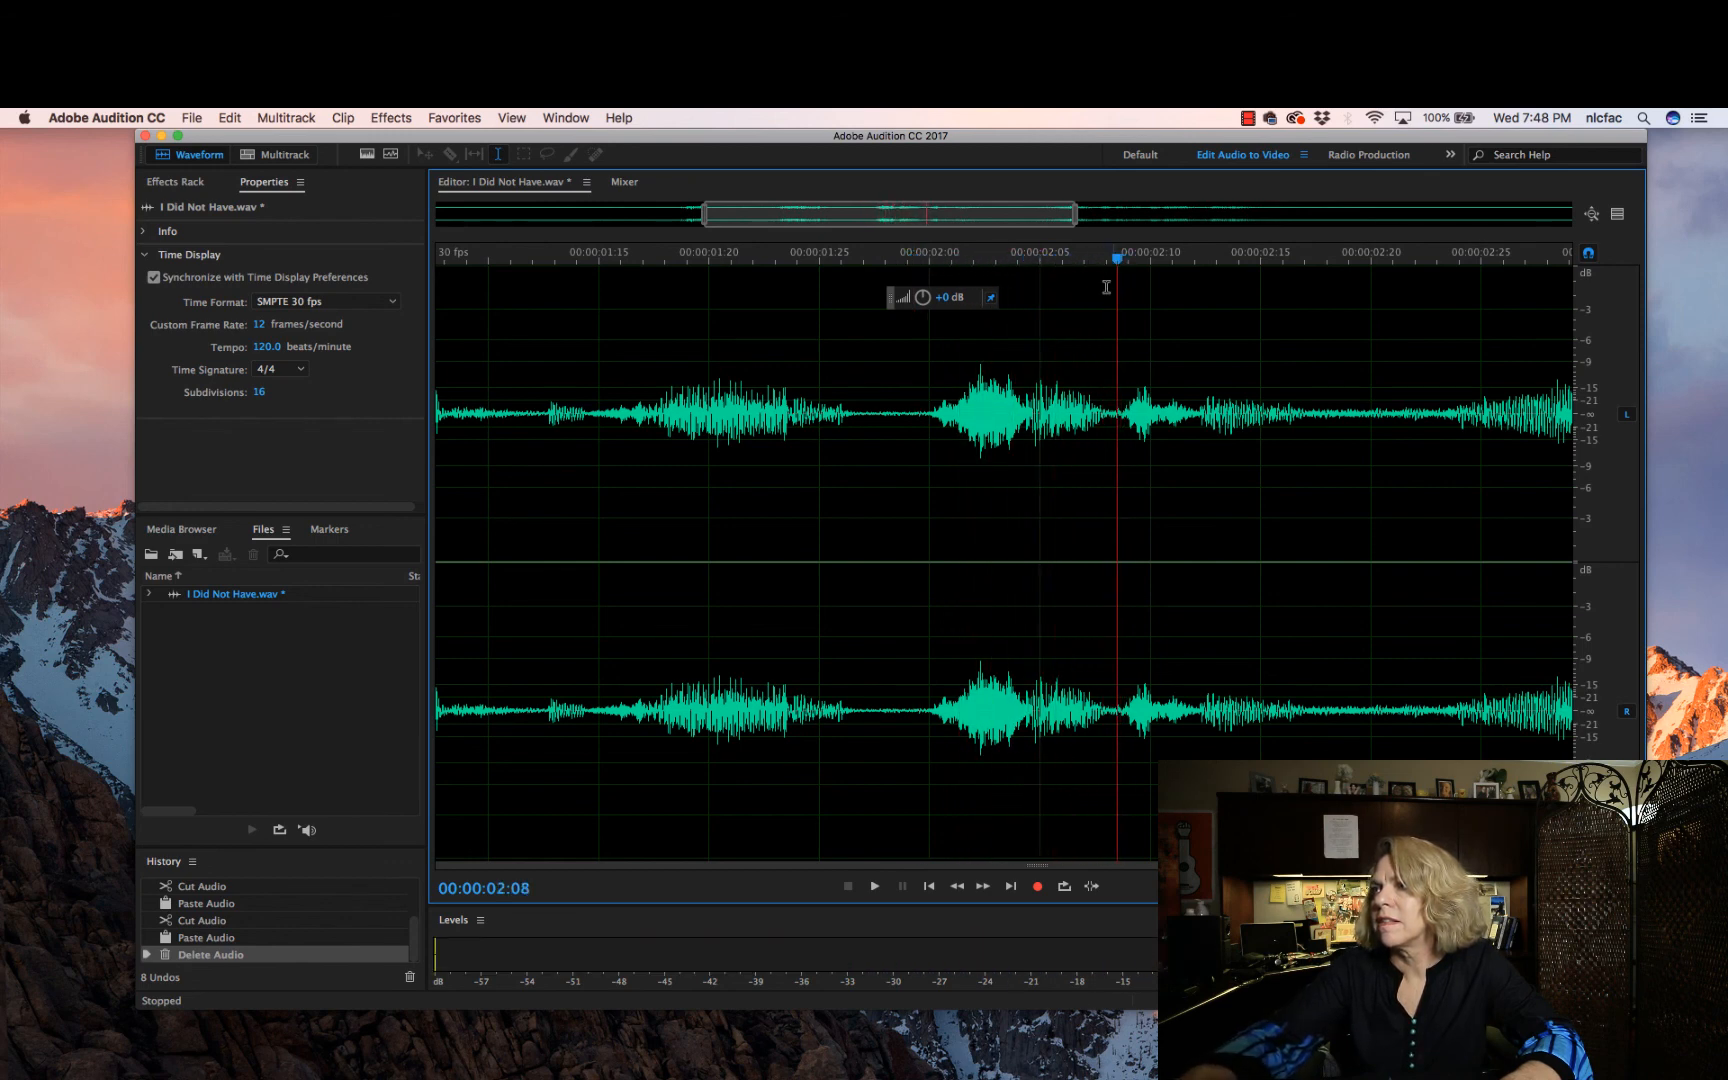
drag(1123, 408, 1376, 416)
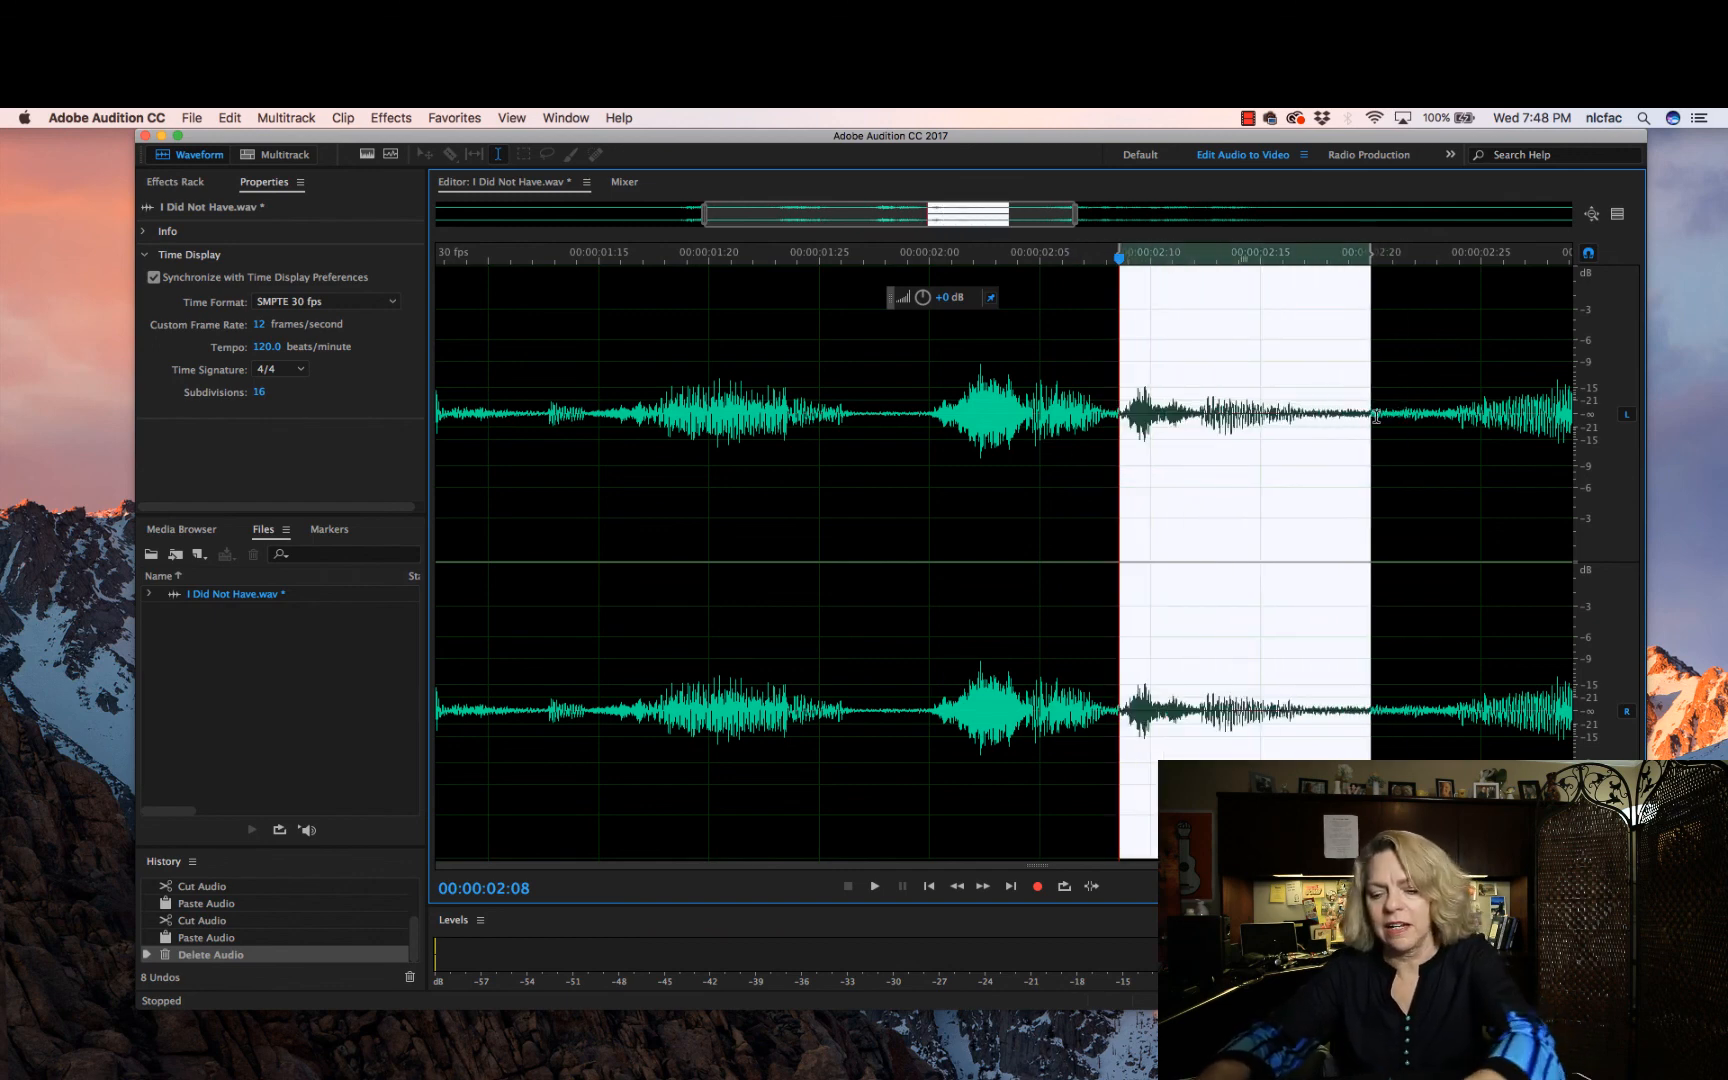
key(Delete)
Play the shortened recording from about 00:00:00:24 and from its beginning, then scrub through the latest cut
drag(890, 212, 713, 212)
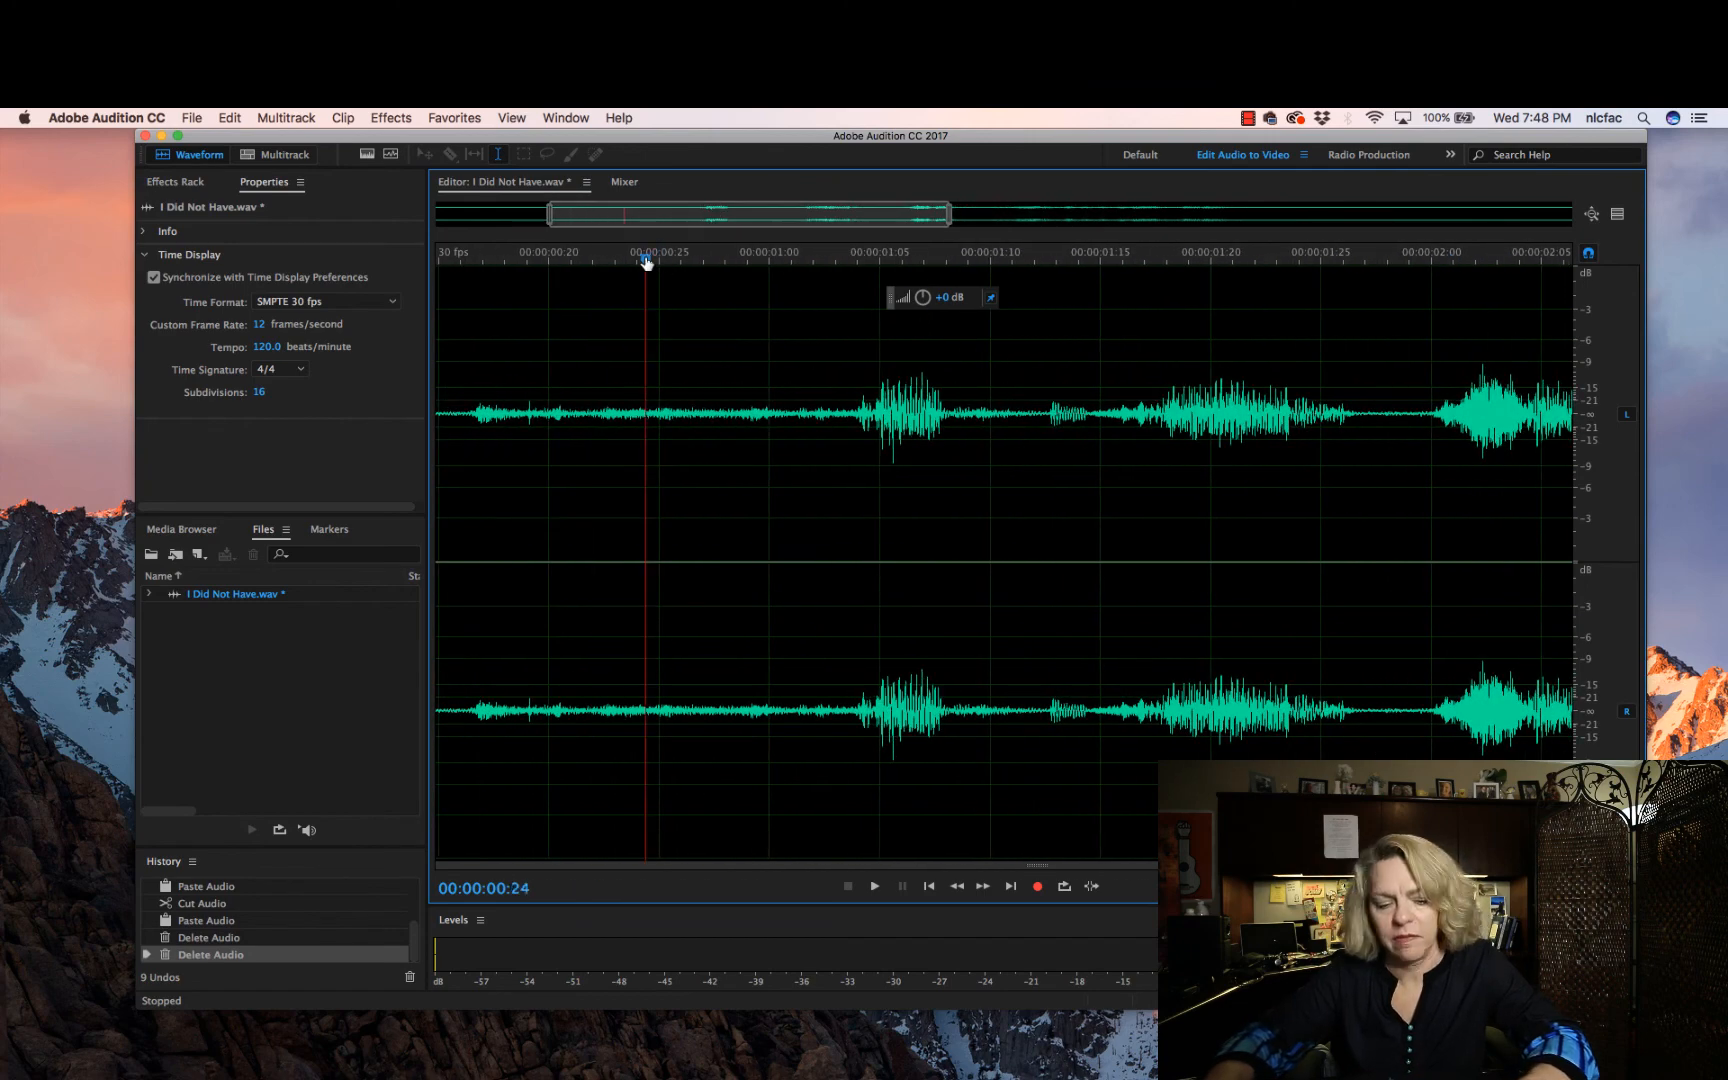
key(space)
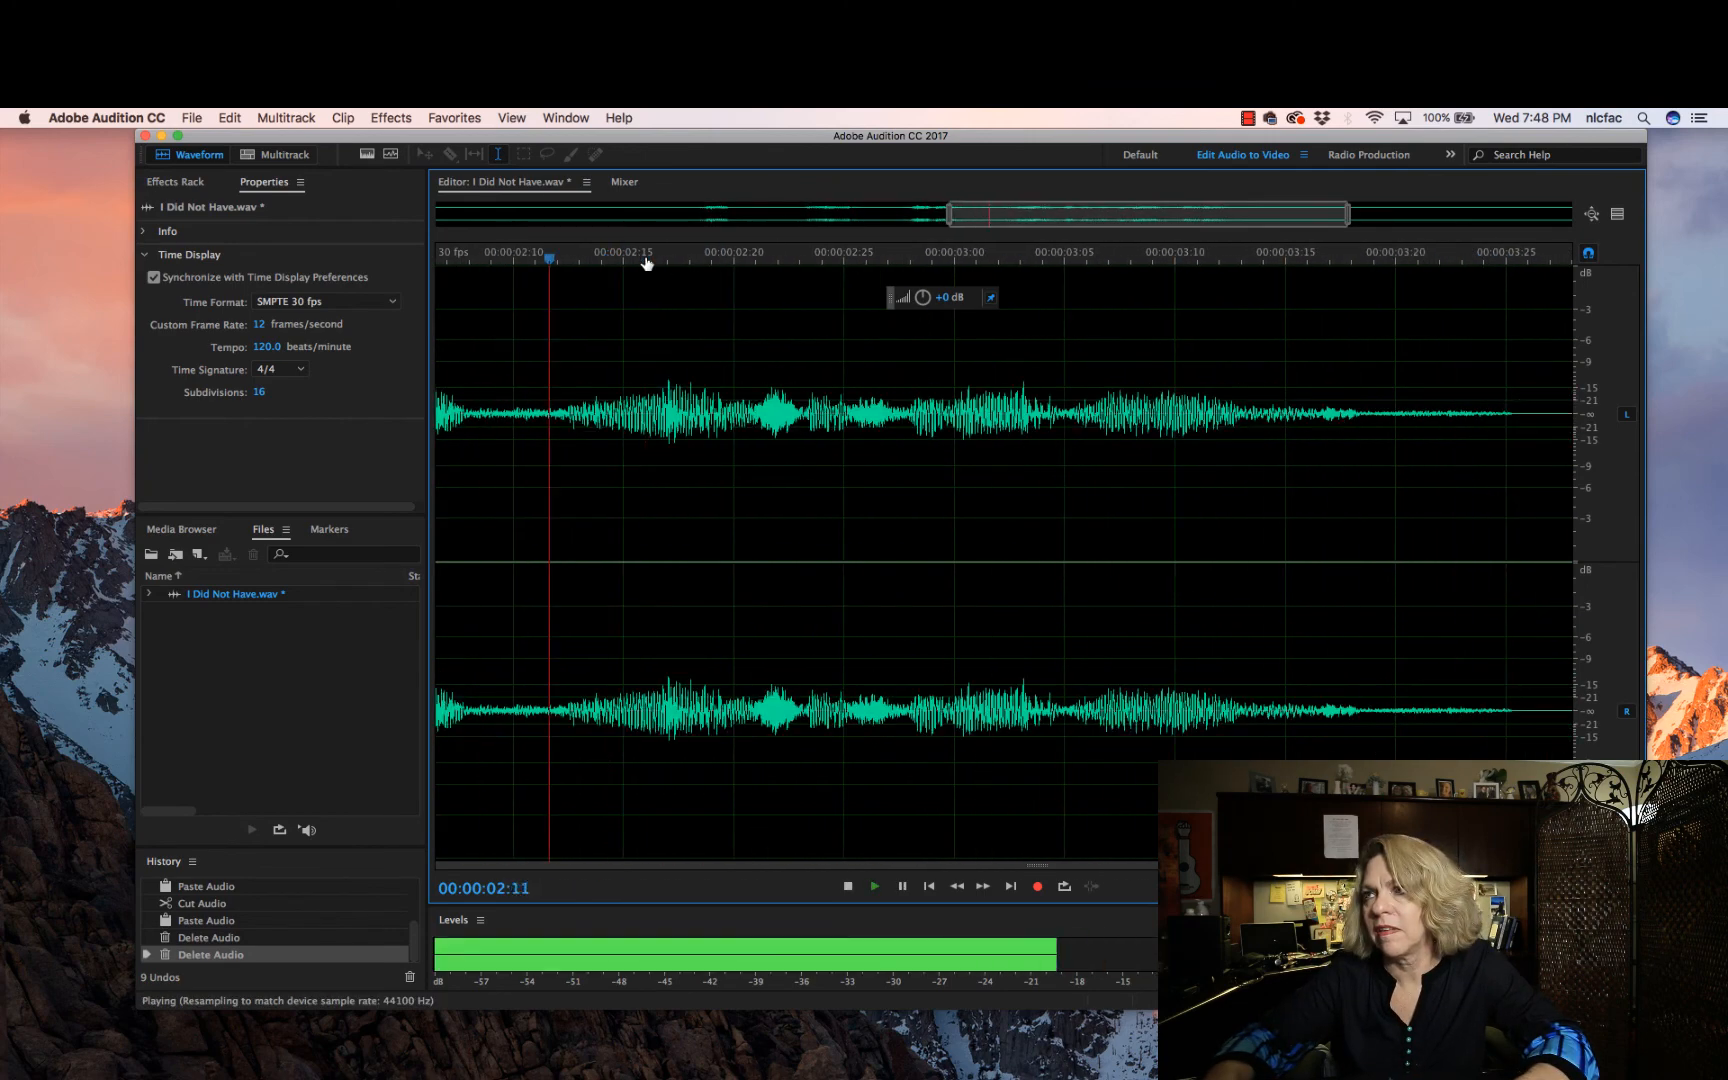
key(space)
drag(668, 259, 292, 236)
key(space)
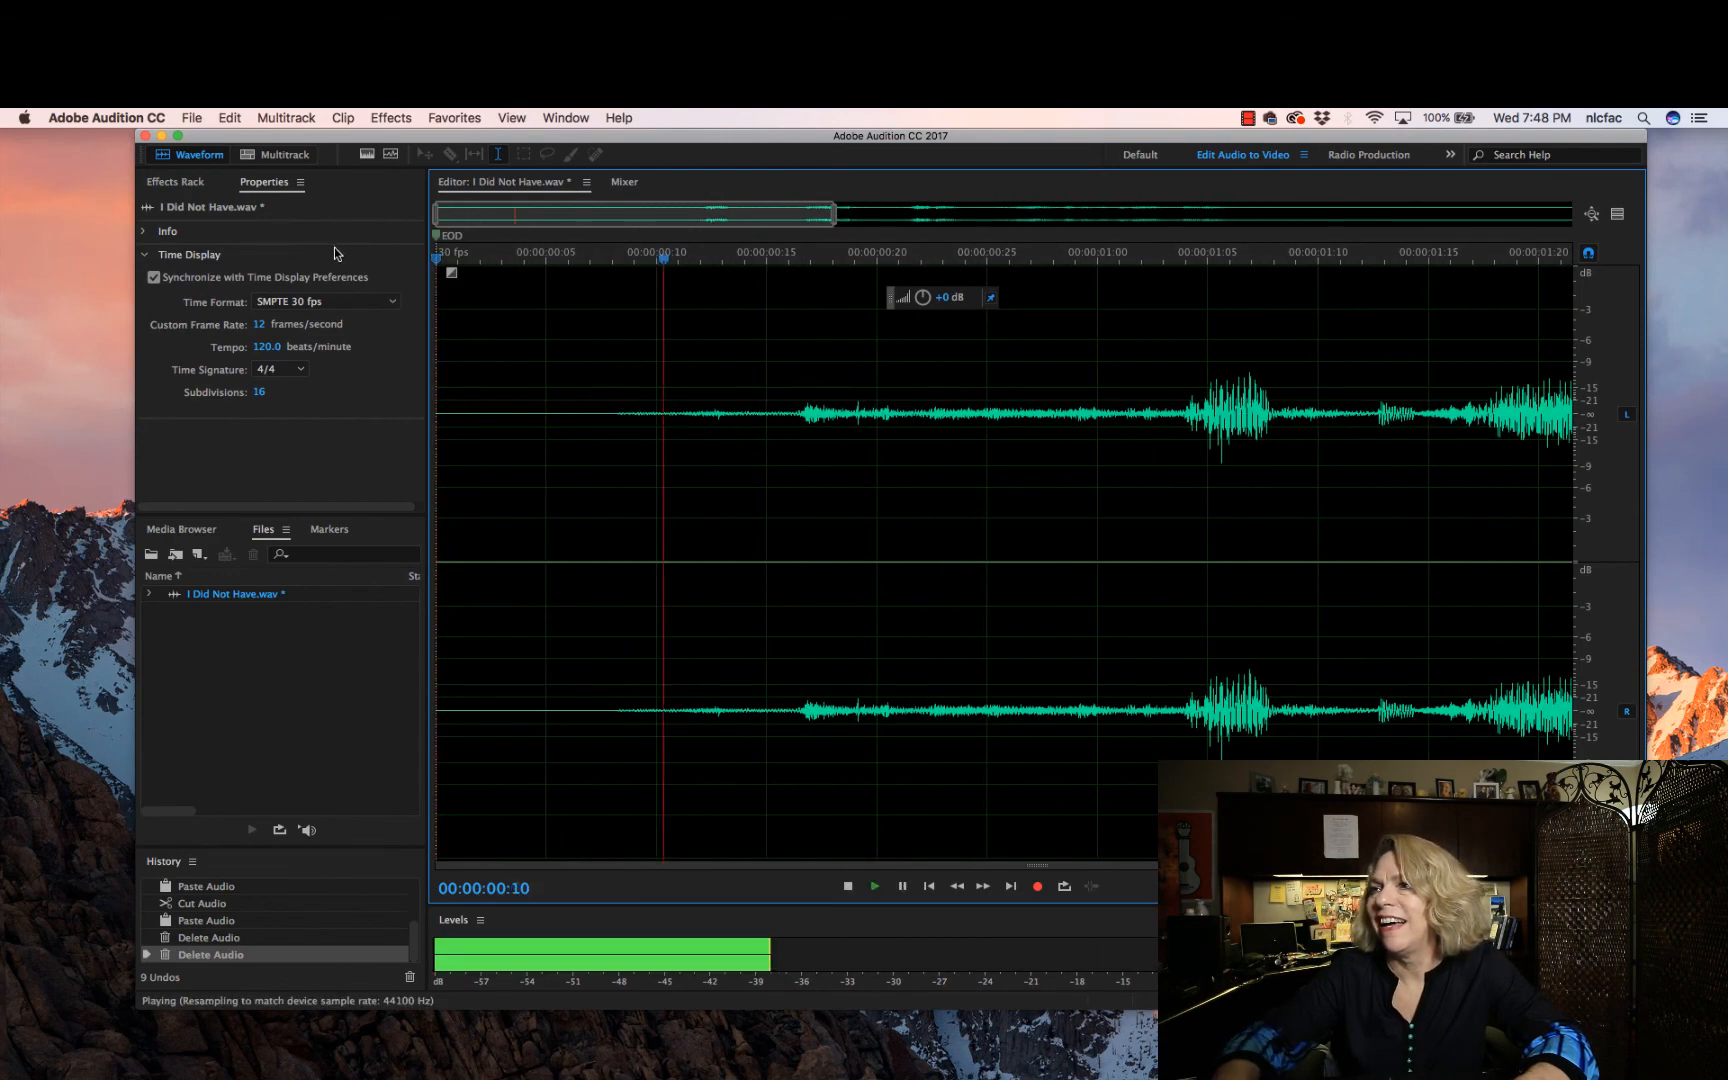
key(space)
key(space)
key(space)
drag(540, 263, 826, 266)
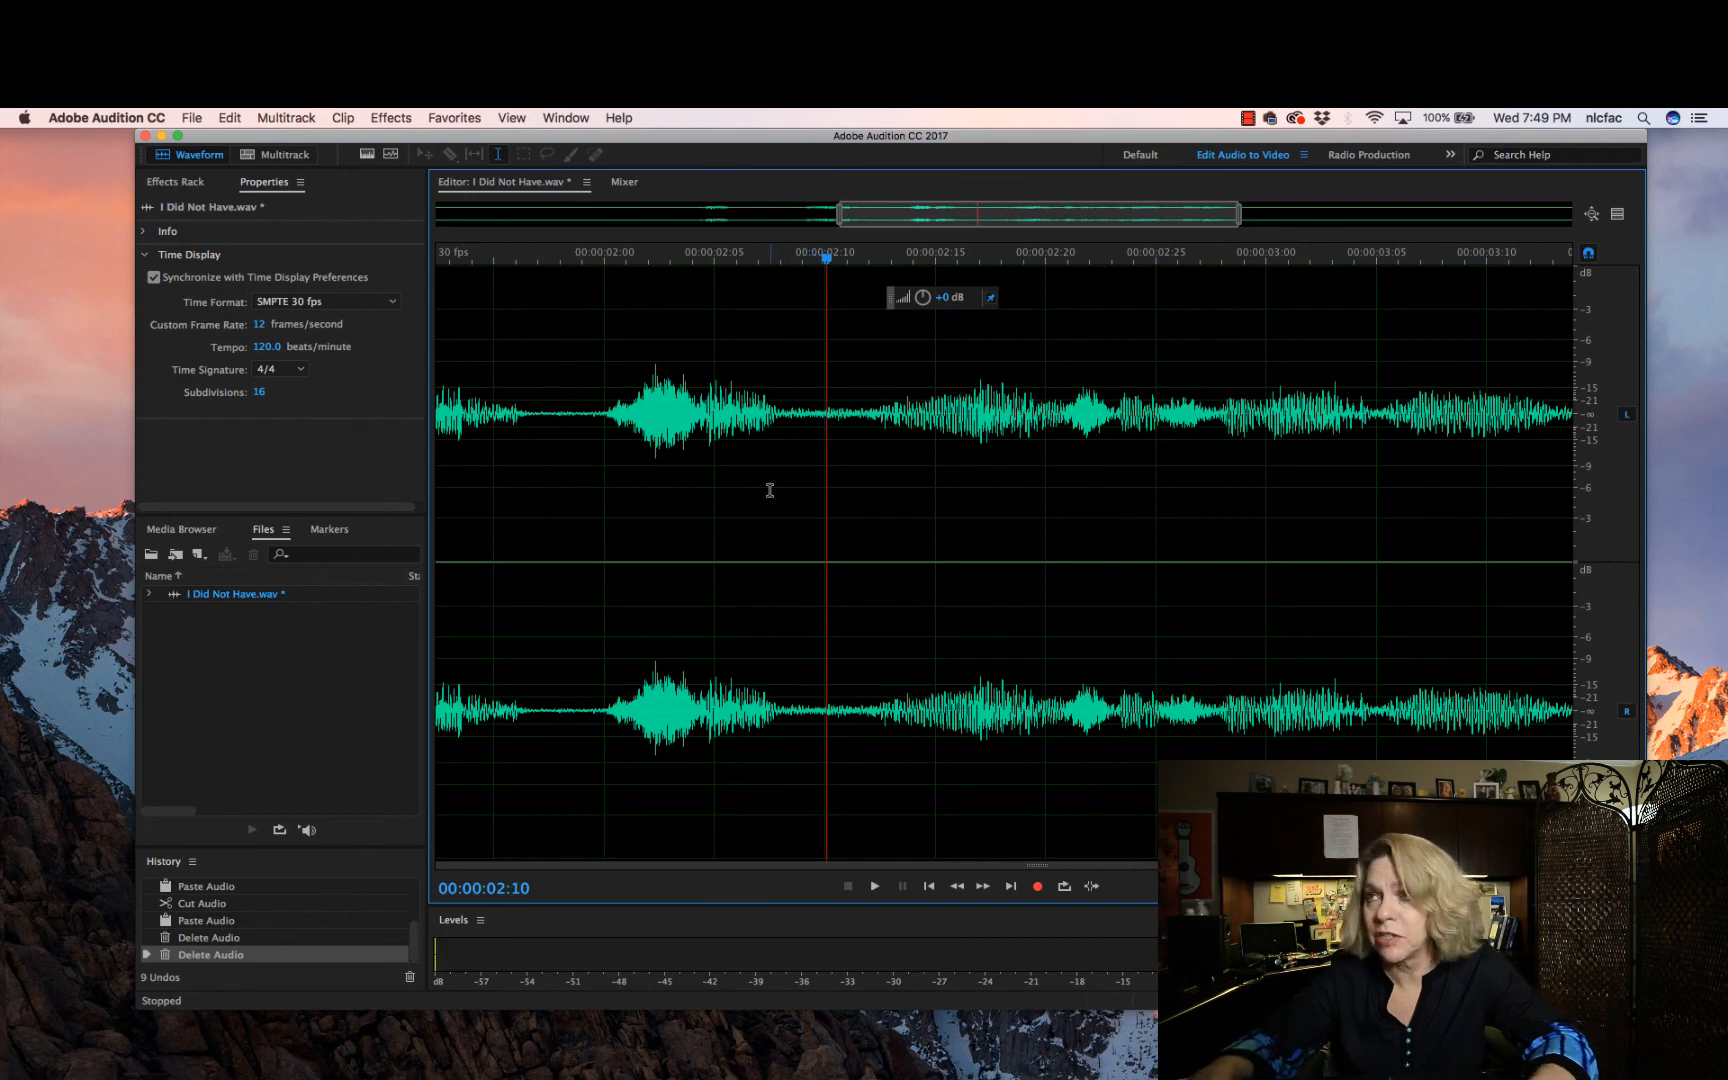
Undo the last audio deletion and scrub through the restored passage to about 00:00:02:10
key(super+z)
drag(539, 260, 823, 270)
click(830, 497)
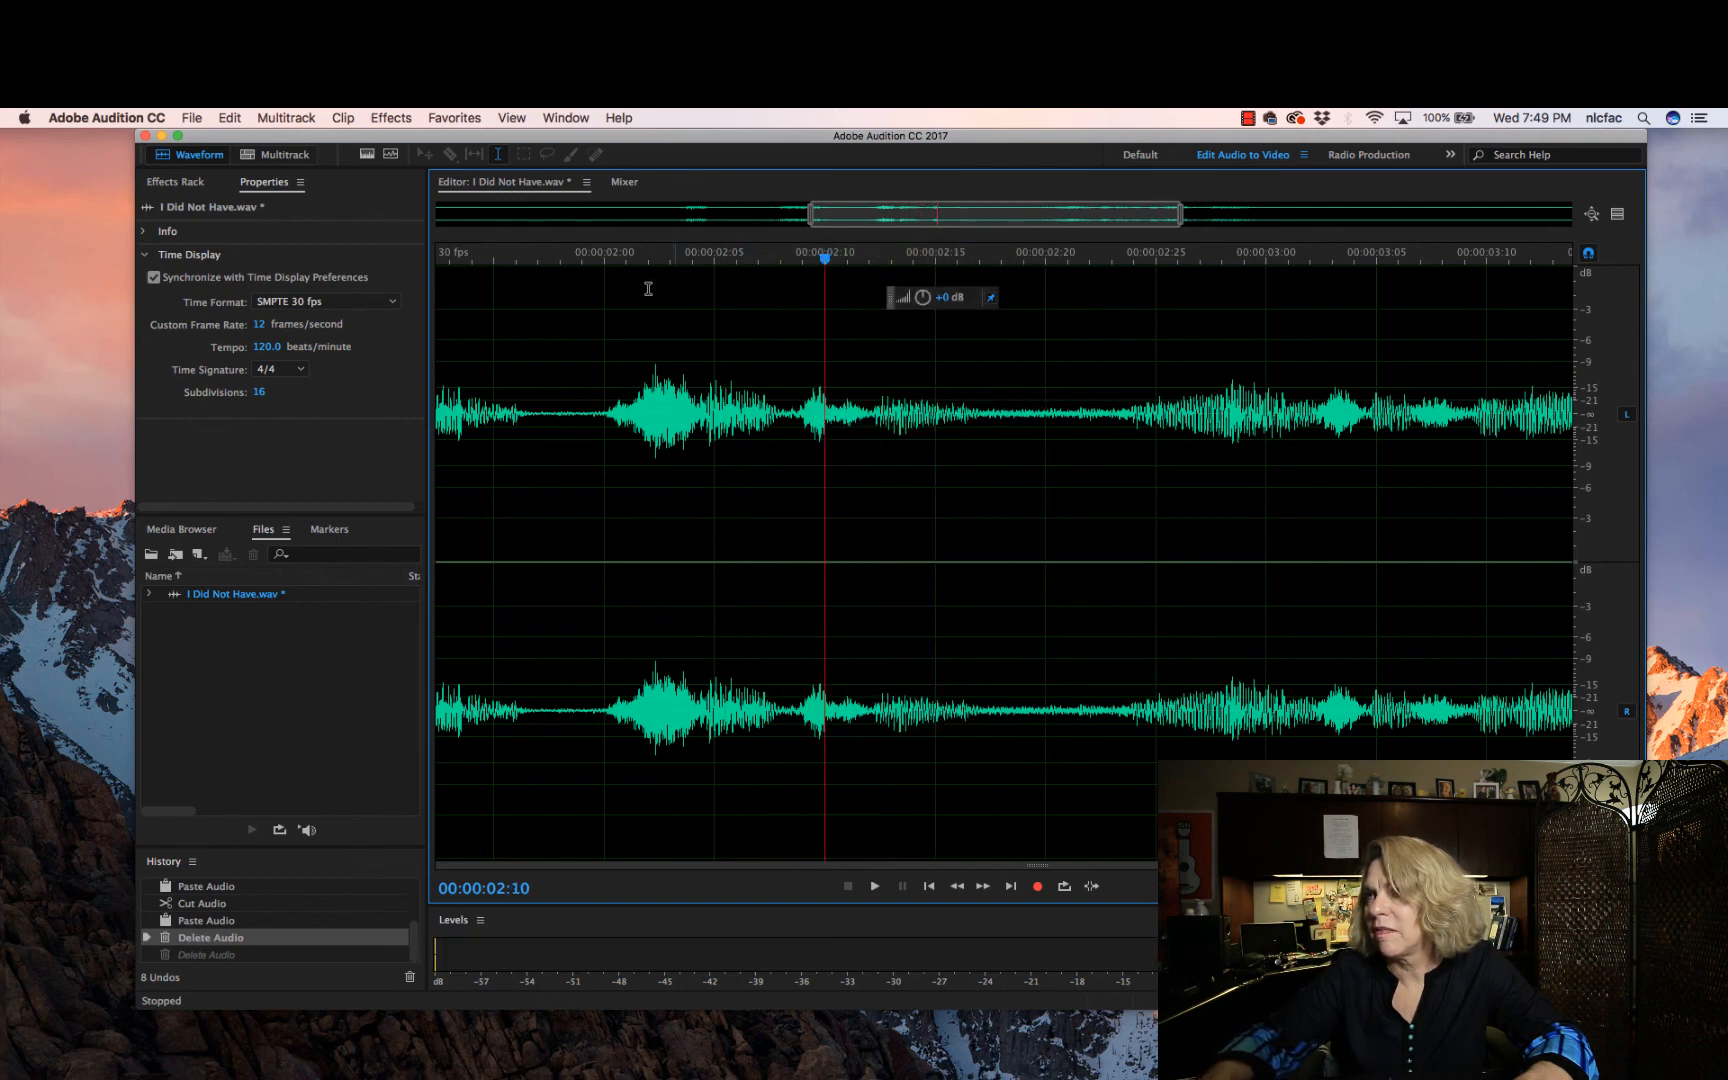
Replay the passage around the loud word and delete the audio from about 00:00:02:08 to 00:00:02:22
click(551, 262)
key(space)
key(space)
click(508, 258)
key(space)
key(space)
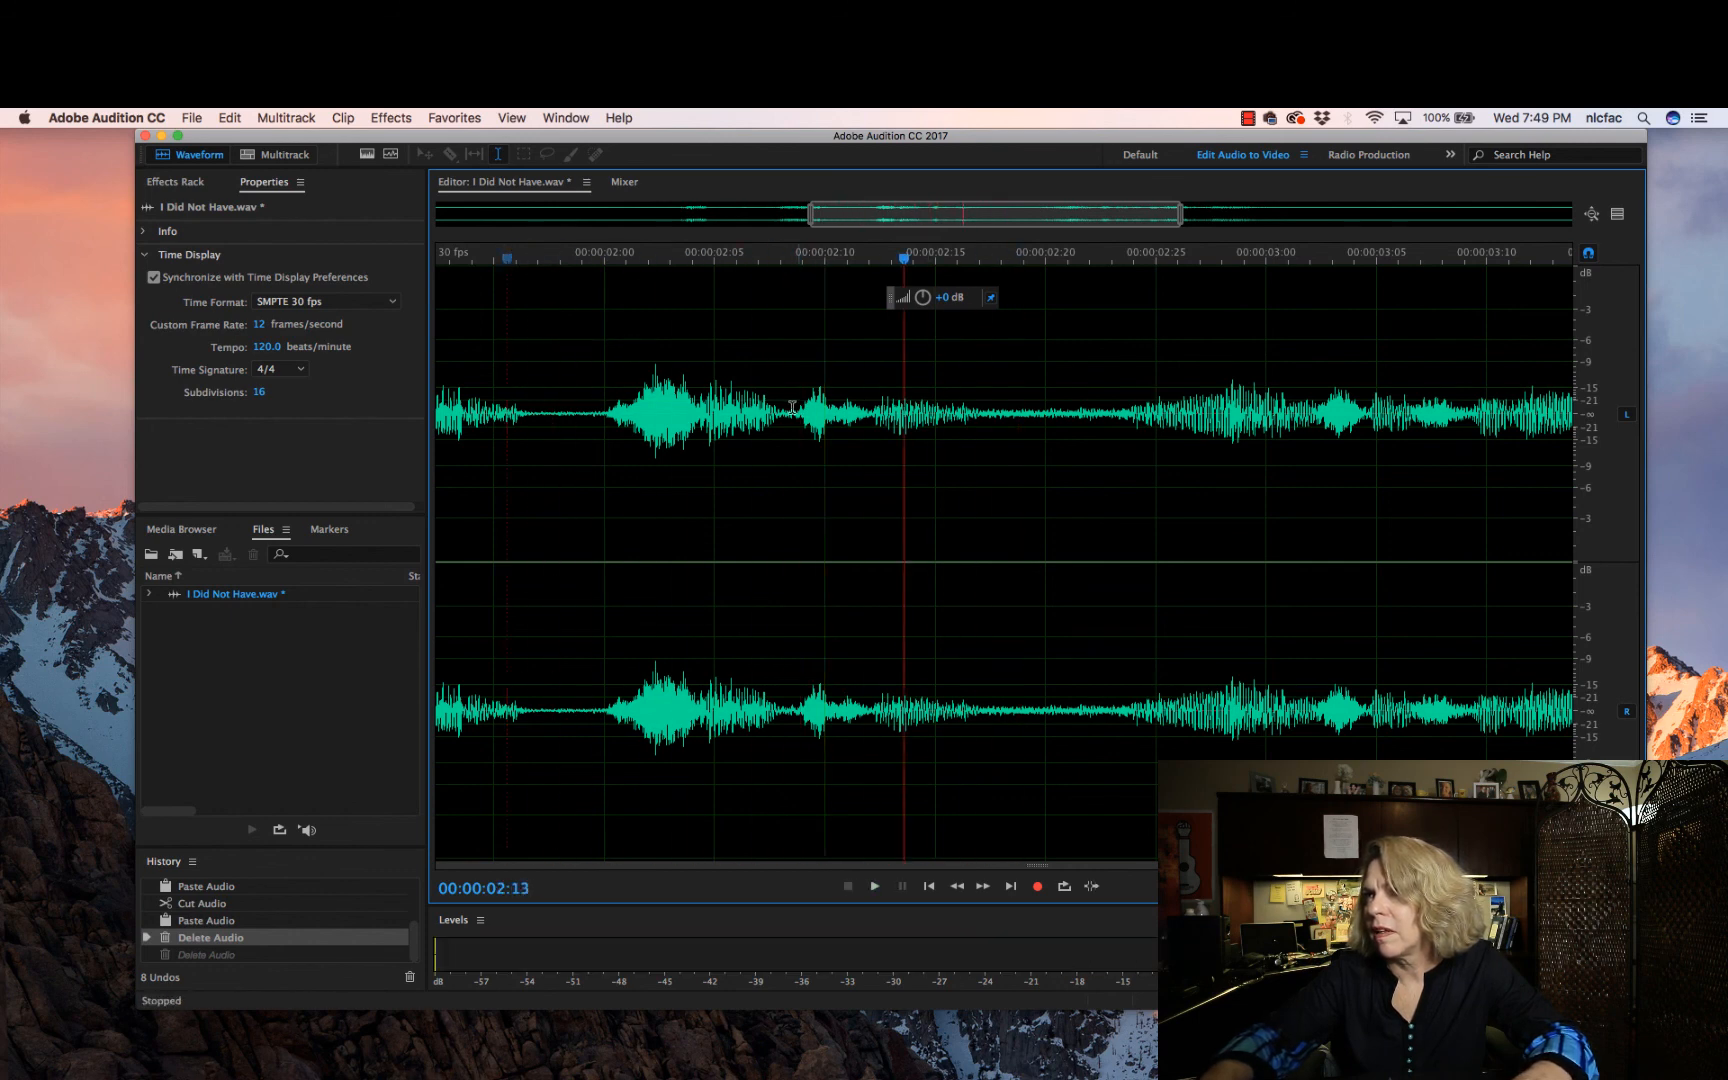
drag(795, 410, 1097, 400)
key(Delete)
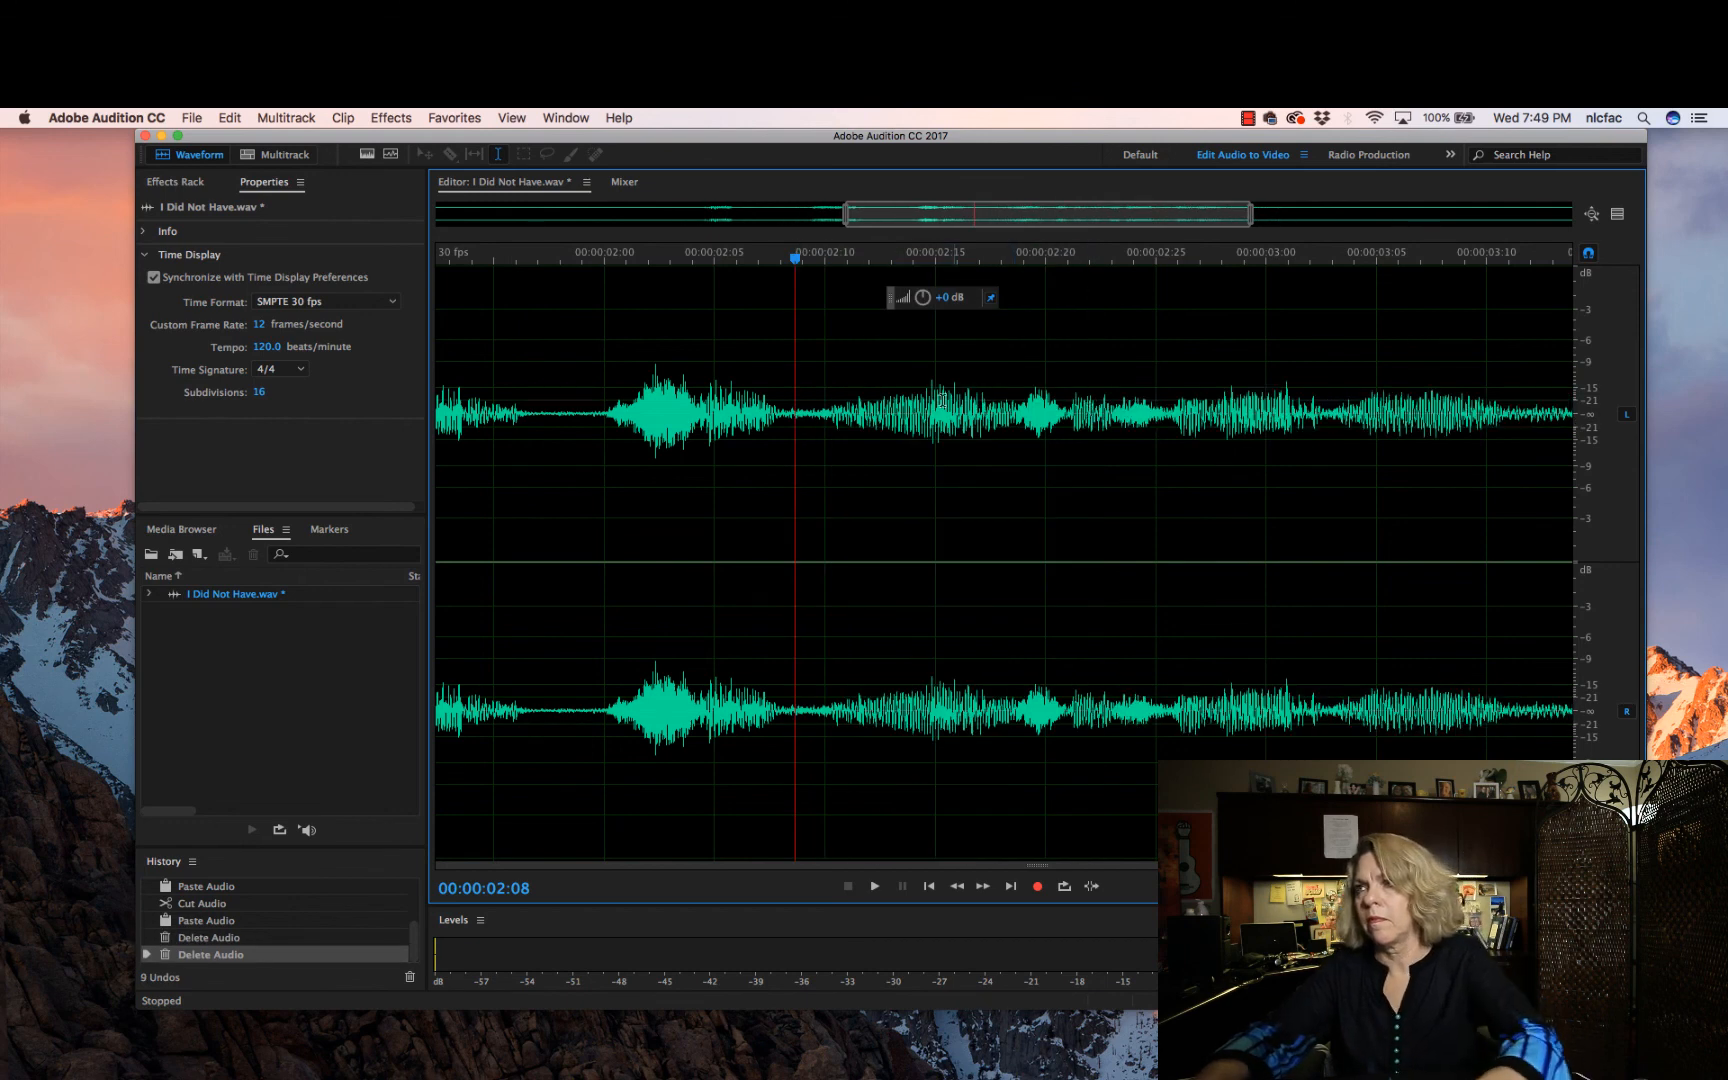
Play back the recording across the new cut at 00:00:02:08 to judge how it sounds
click(464, 255)
key(space)
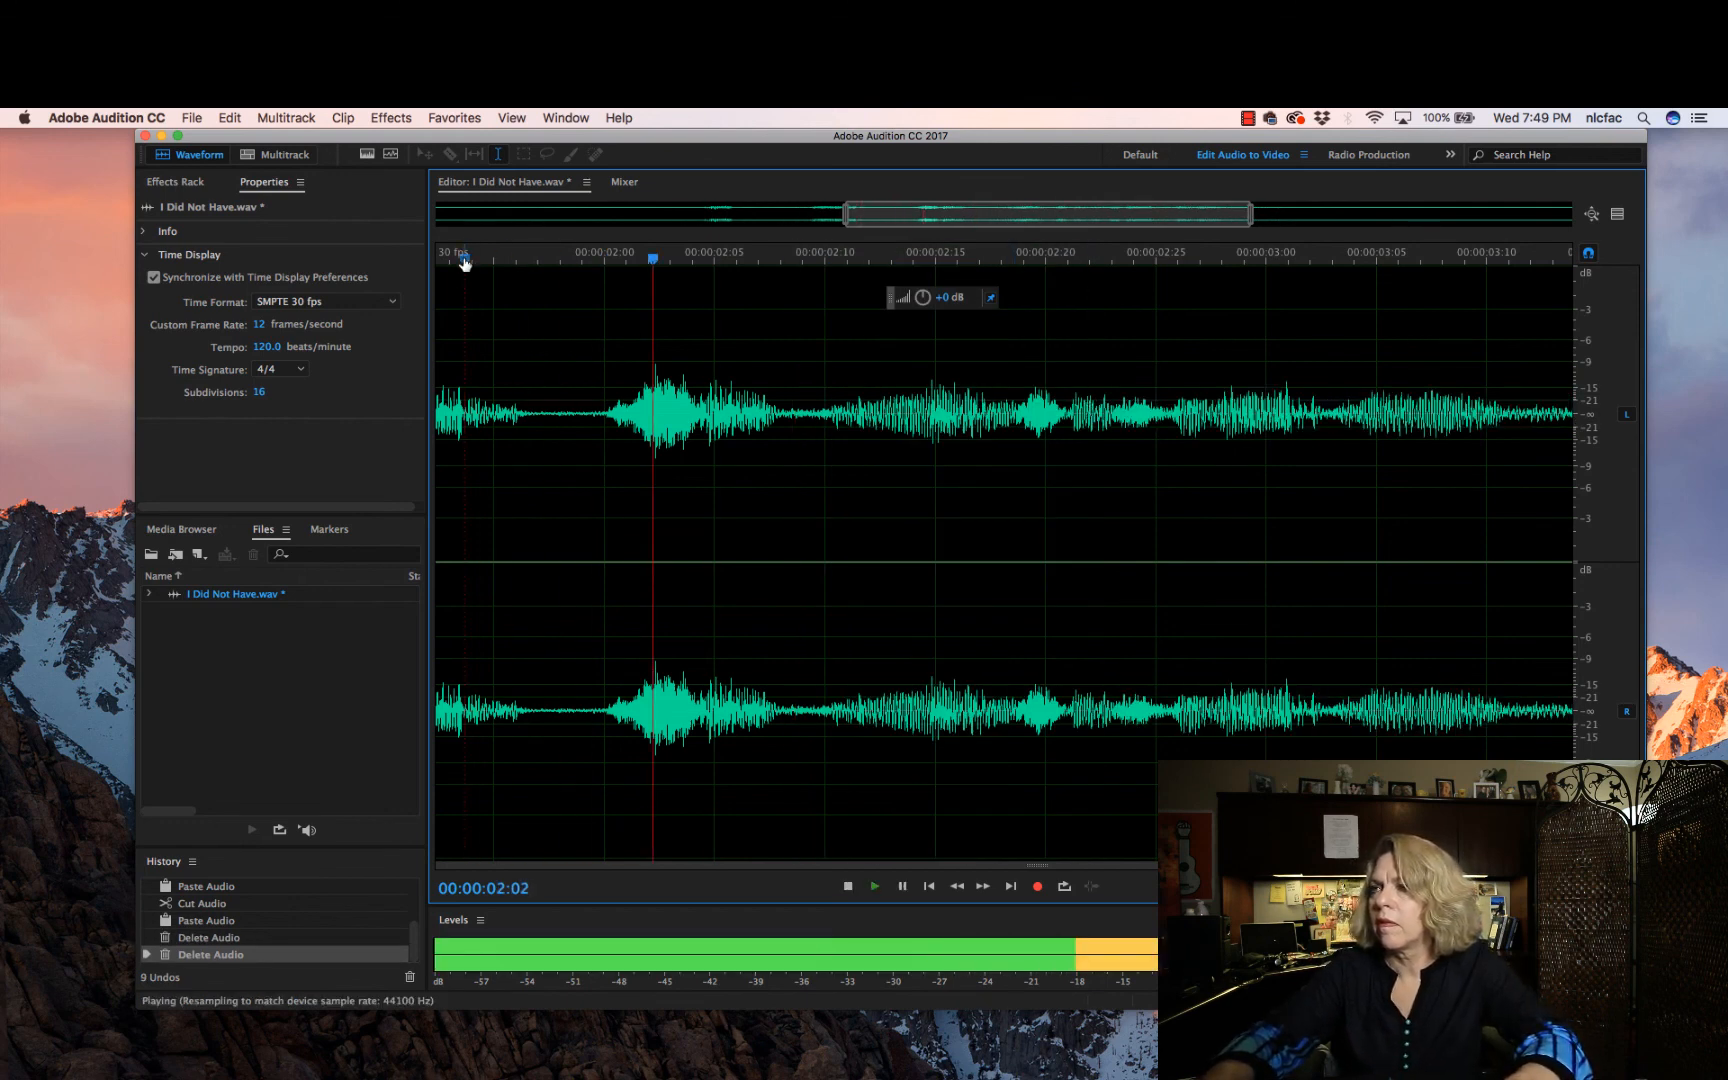
key(space)
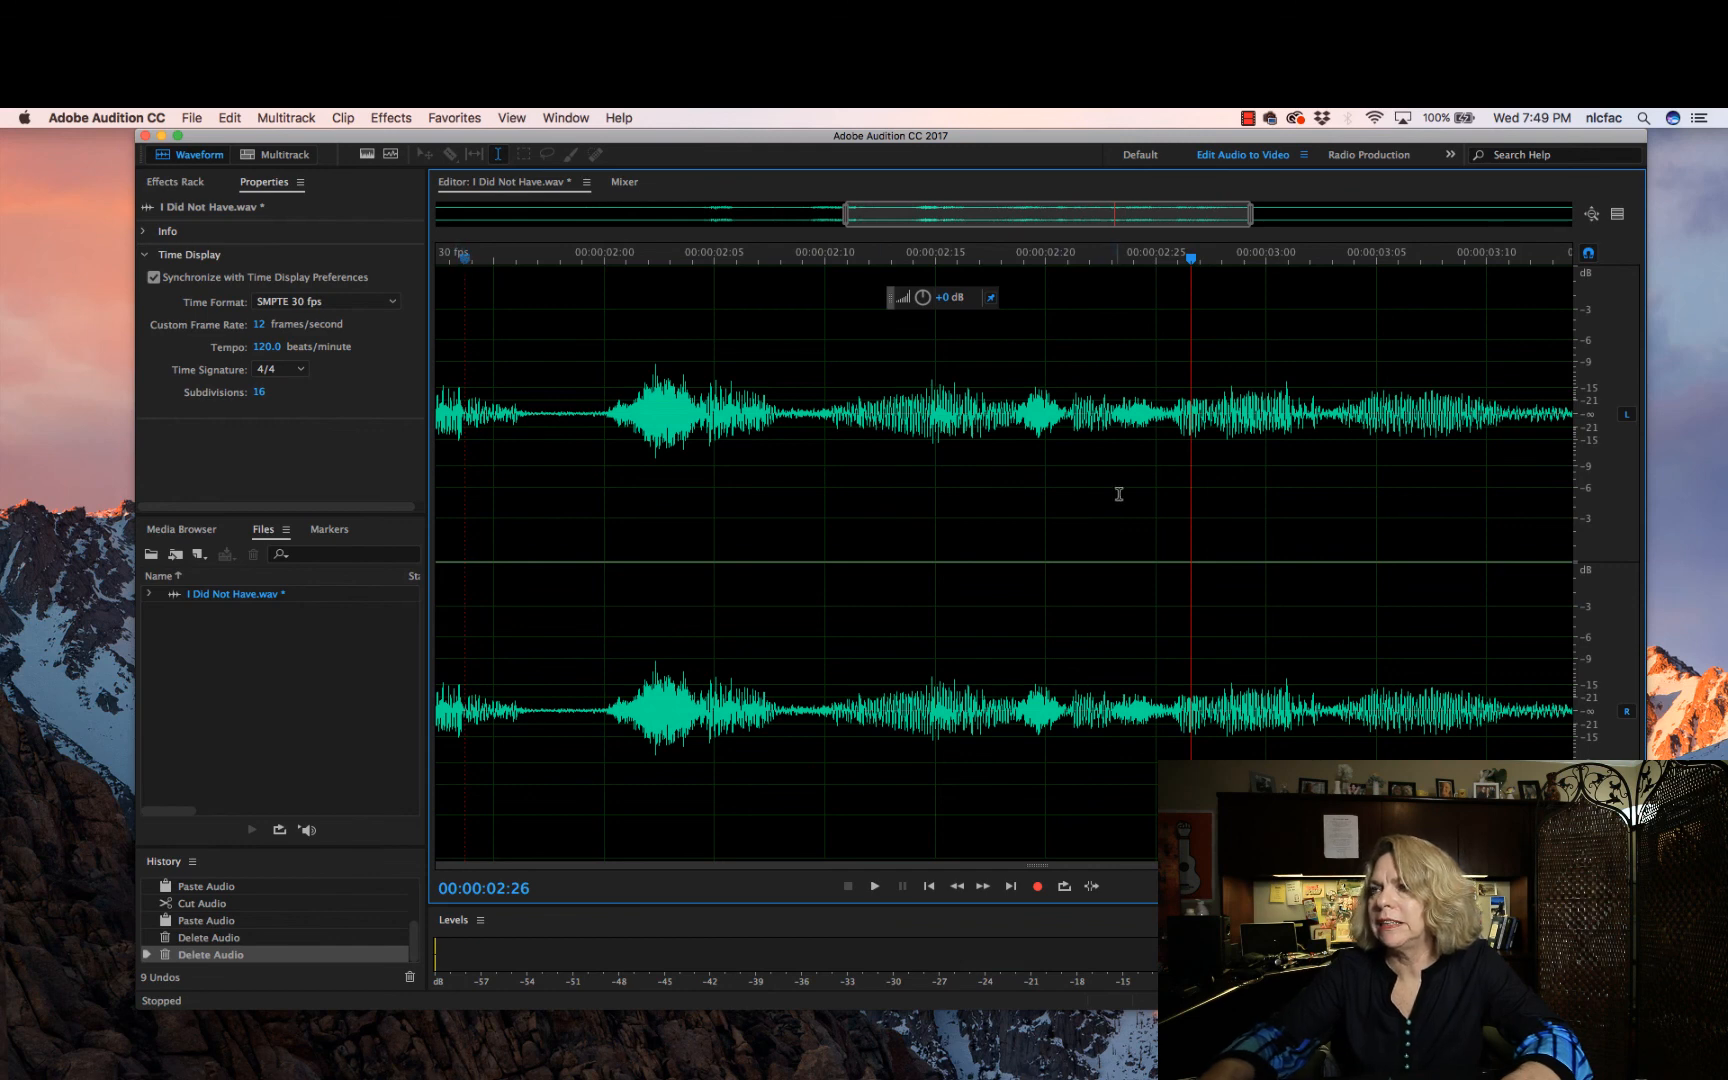
Highlight the passage from about 00:00:02:09 to 00:00:02:15 and play the recording from about 00:00:01:27 to hear it in context
drag(817, 411, 940, 408)
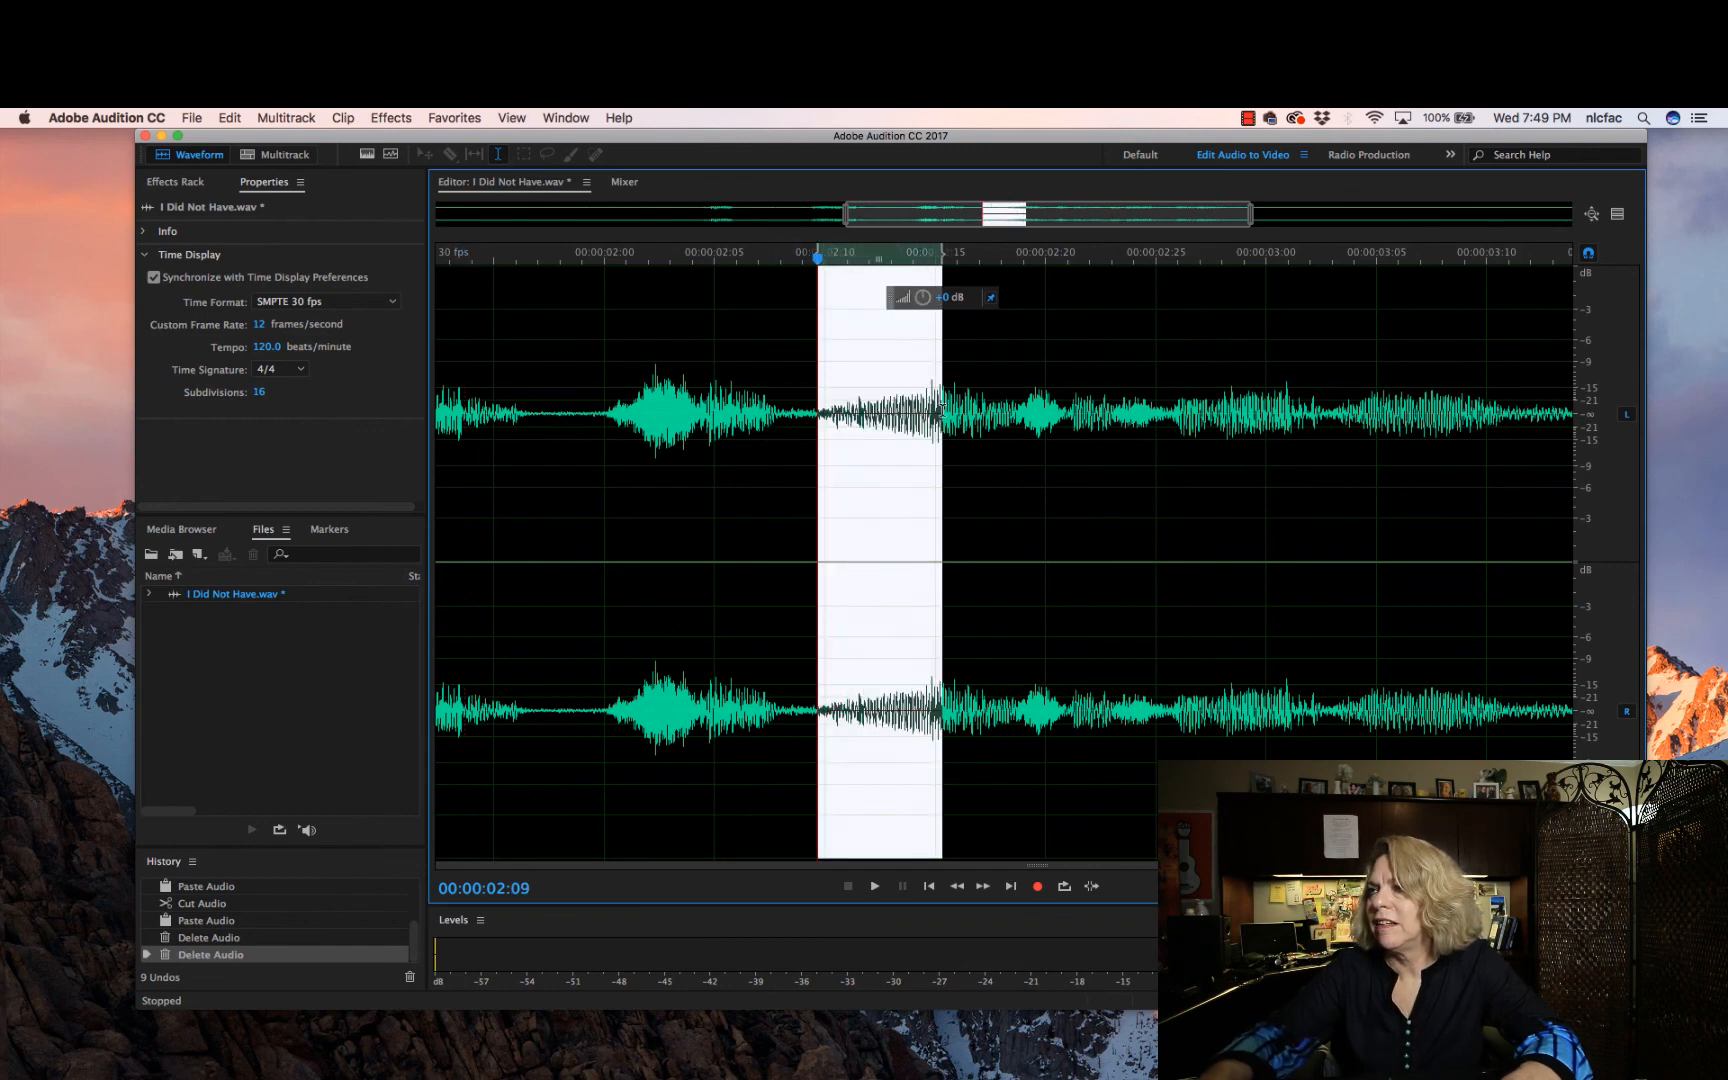
click(552, 259)
key(space)
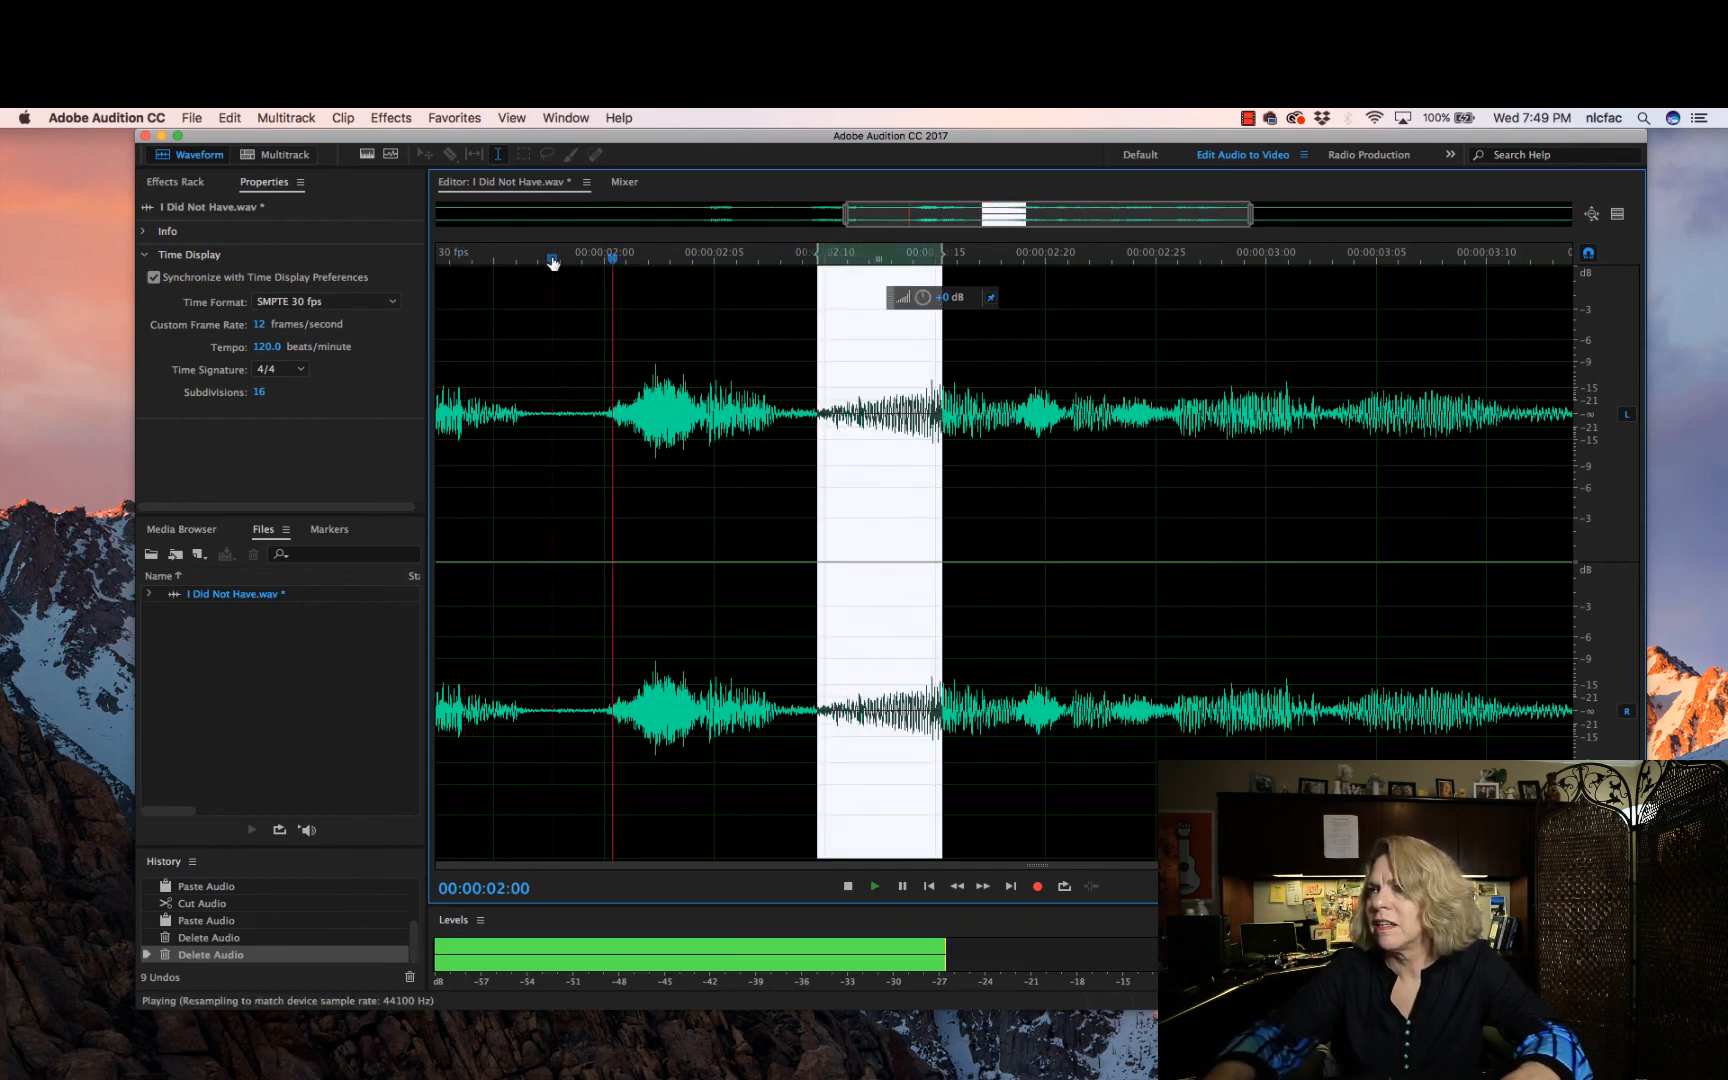
key(space)
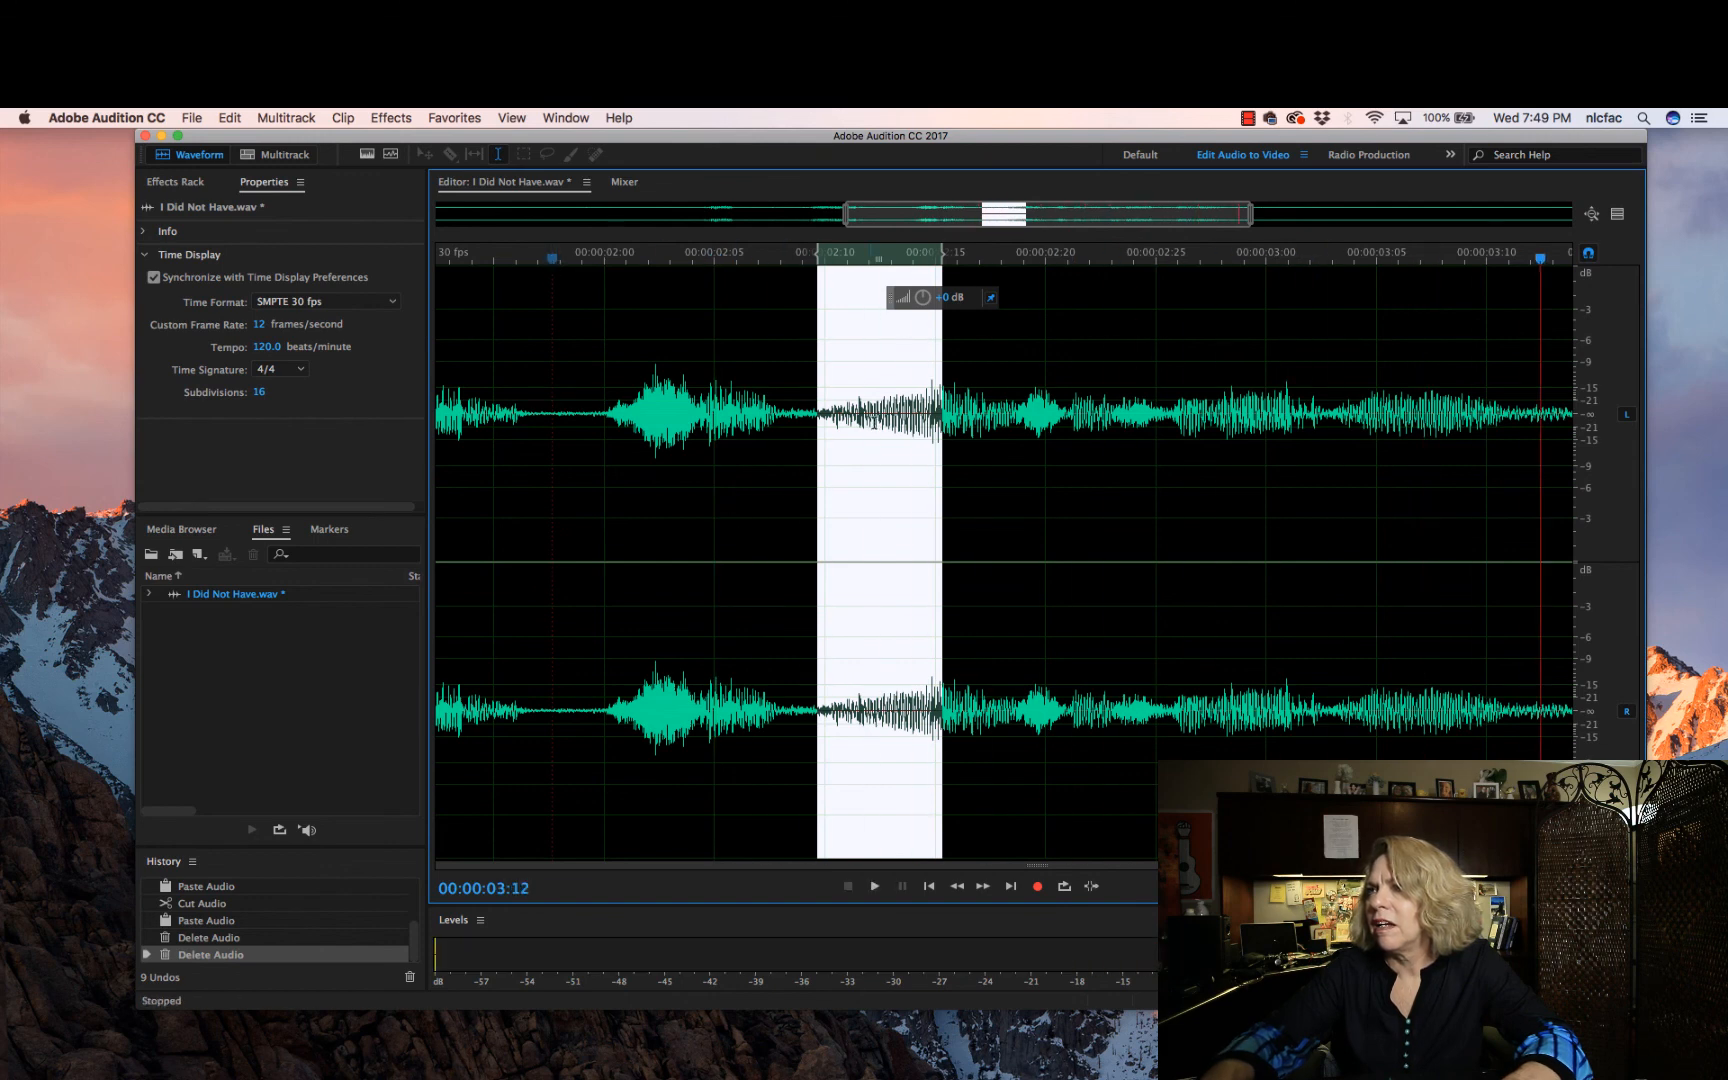
Scrub through the passage after 00:00:02:10 and delete the audio from about 00:00:02:09 to 00:00:02:25
drag(840, 258, 1157, 281)
drag(1153, 416, 808, 459)
key(Delete)
Play back the new cut from about 00:00:01:23 and the whole edited phrase from about 00:00:00:13
click(463, 257)
key(space)
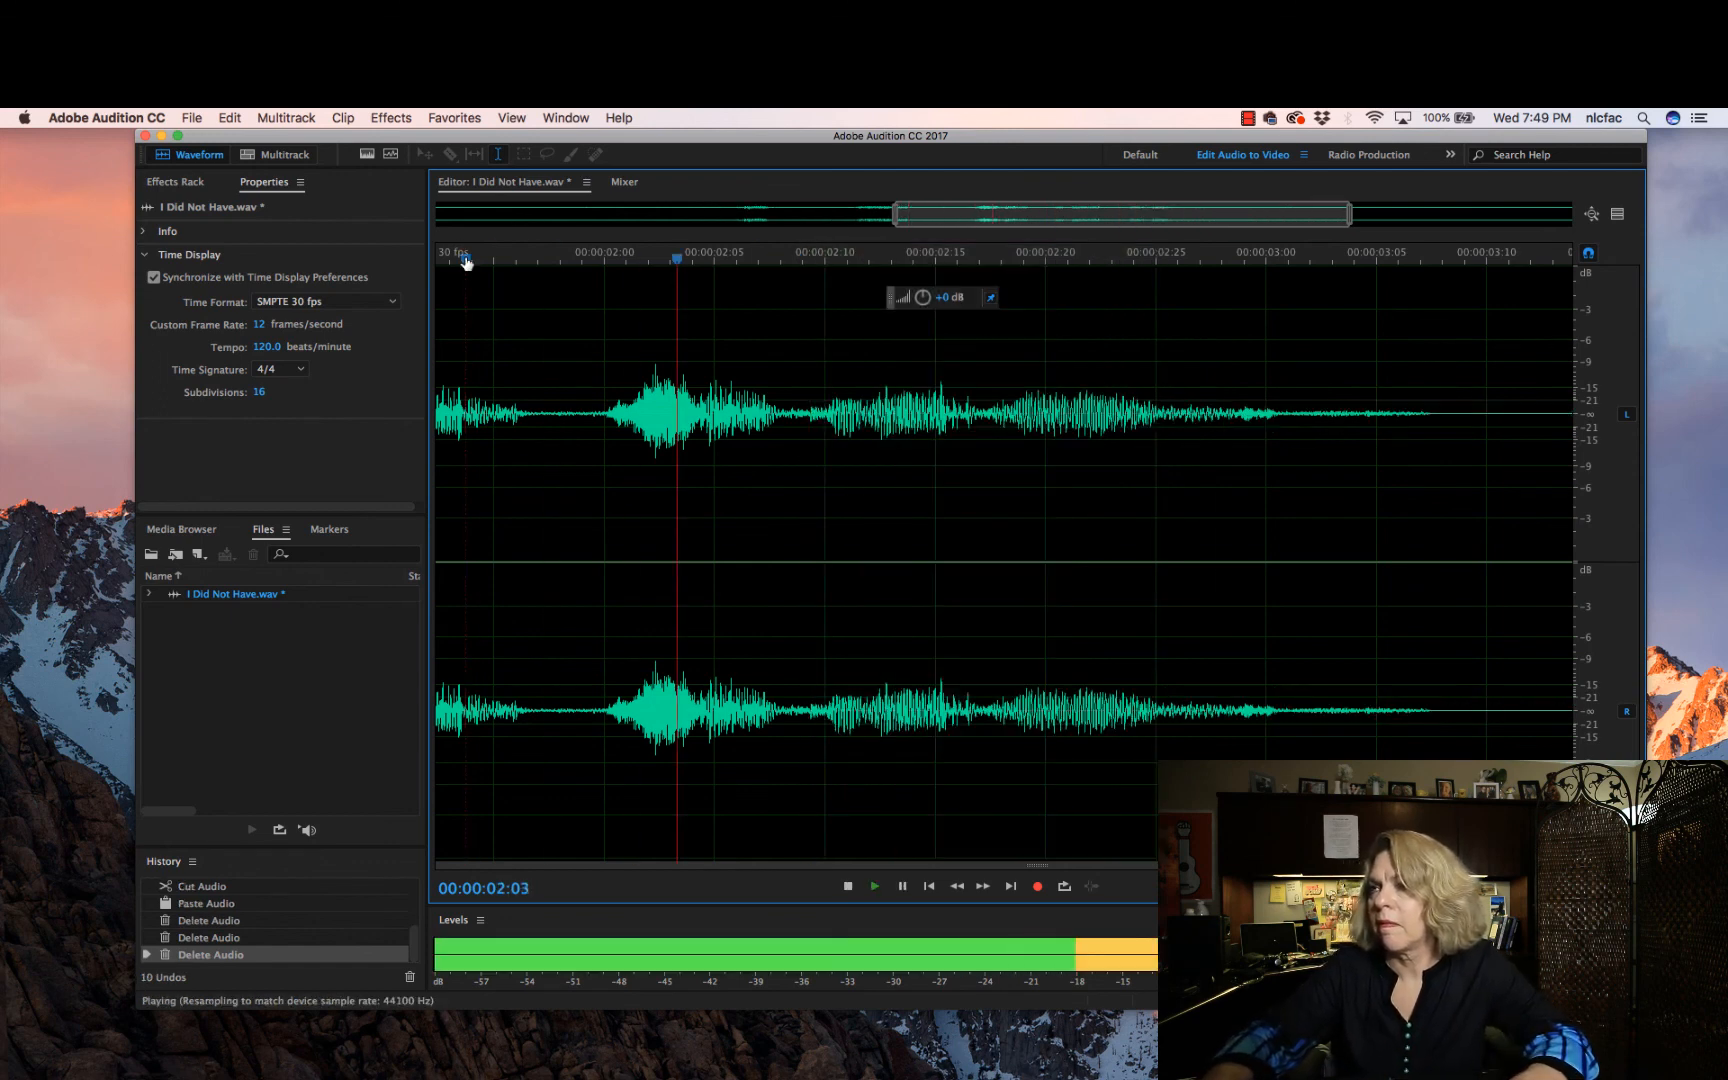
key(space)
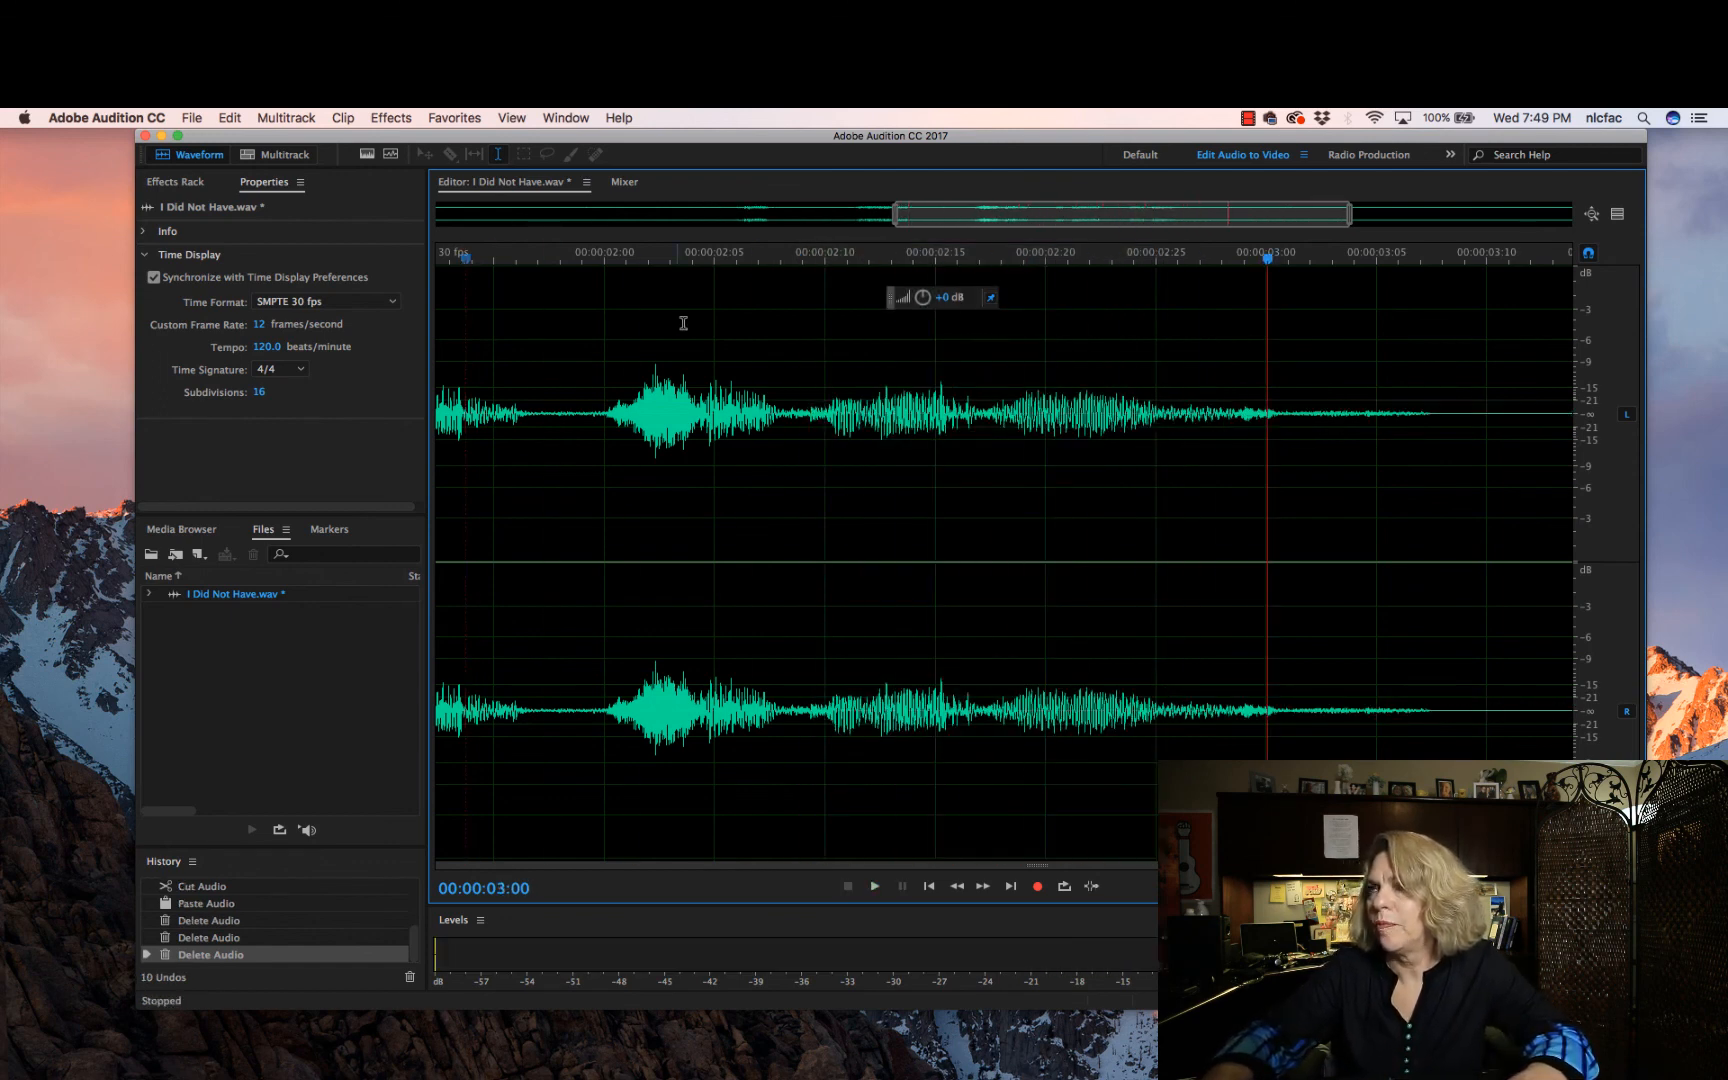
drag(1219, 242, 783, 238)
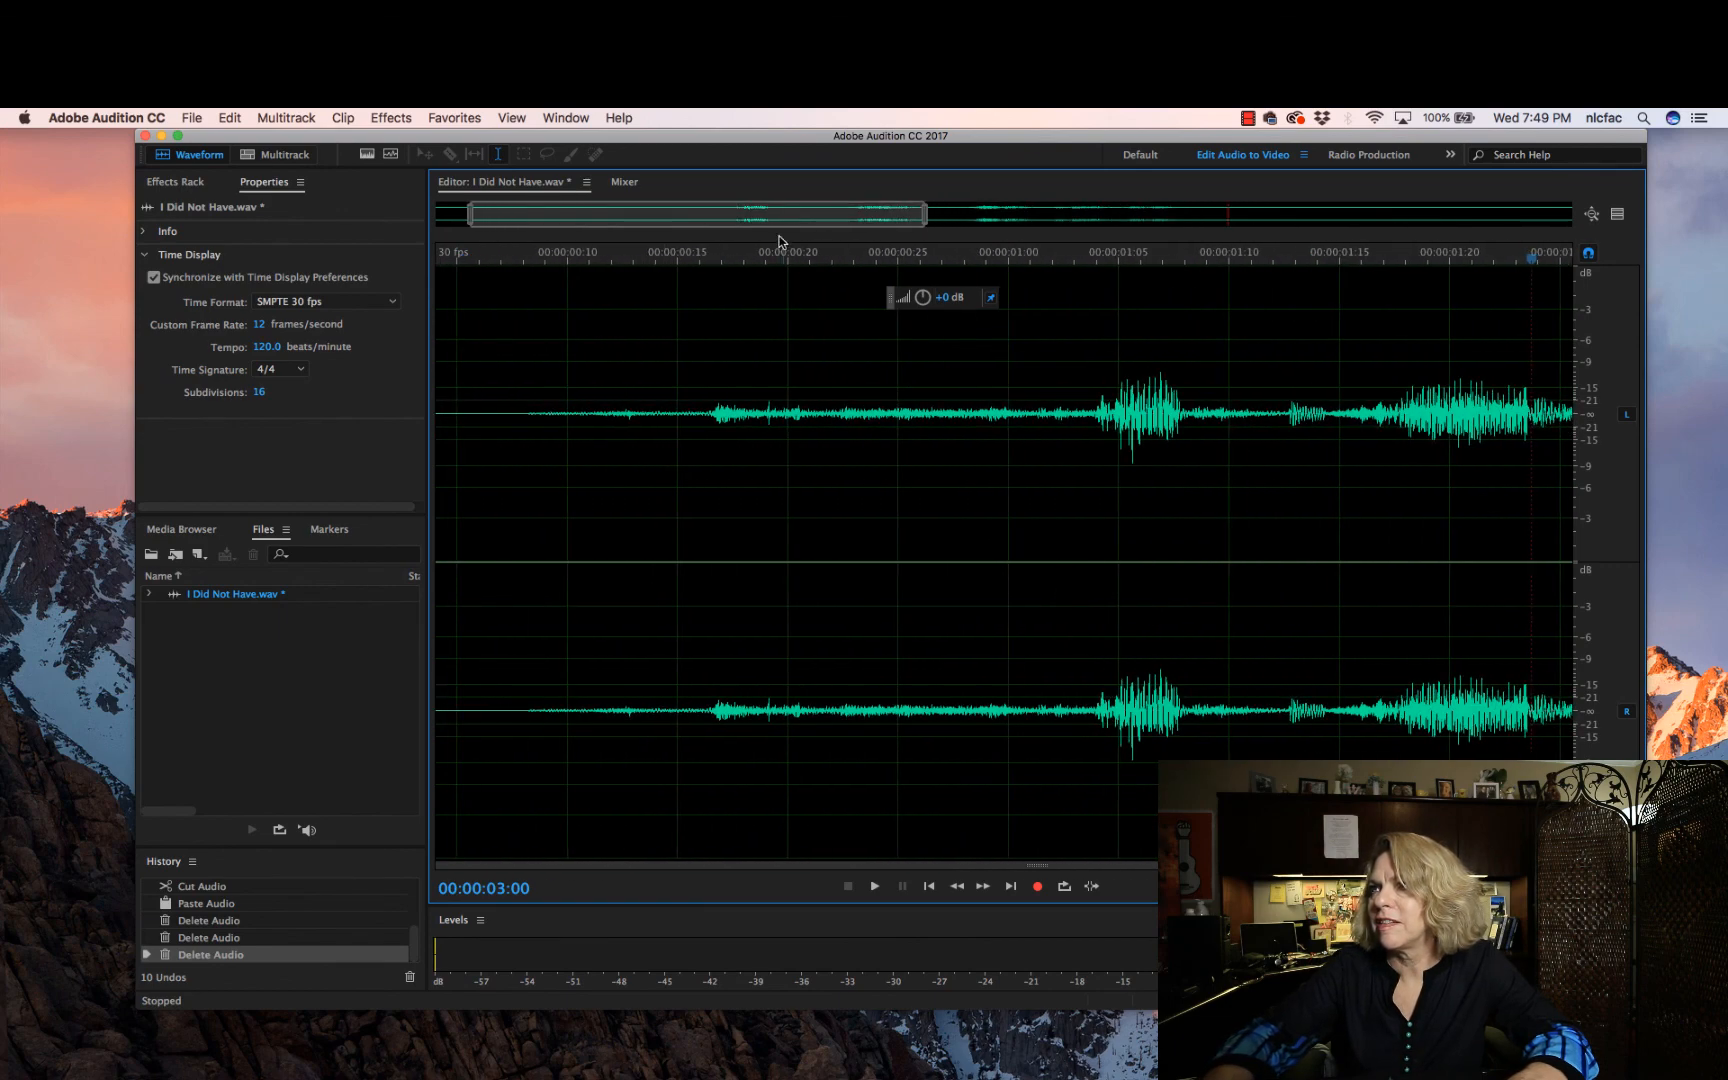
key(space)
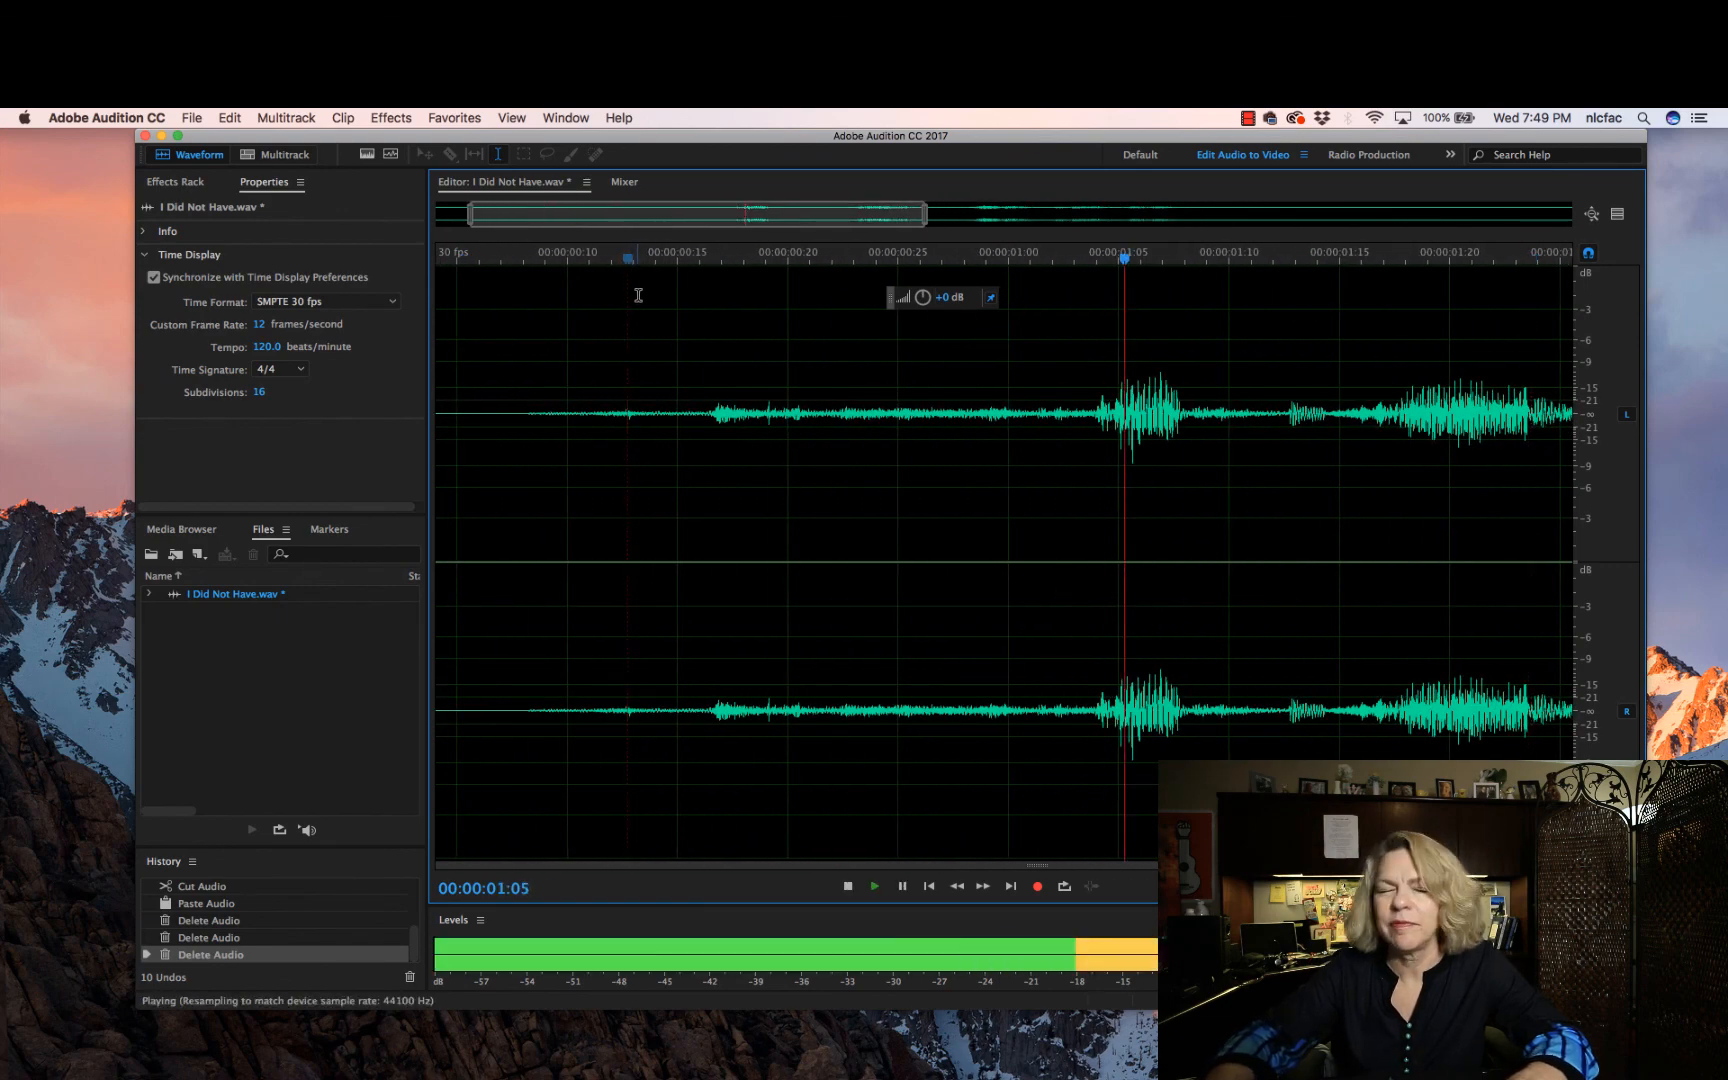
key(space)
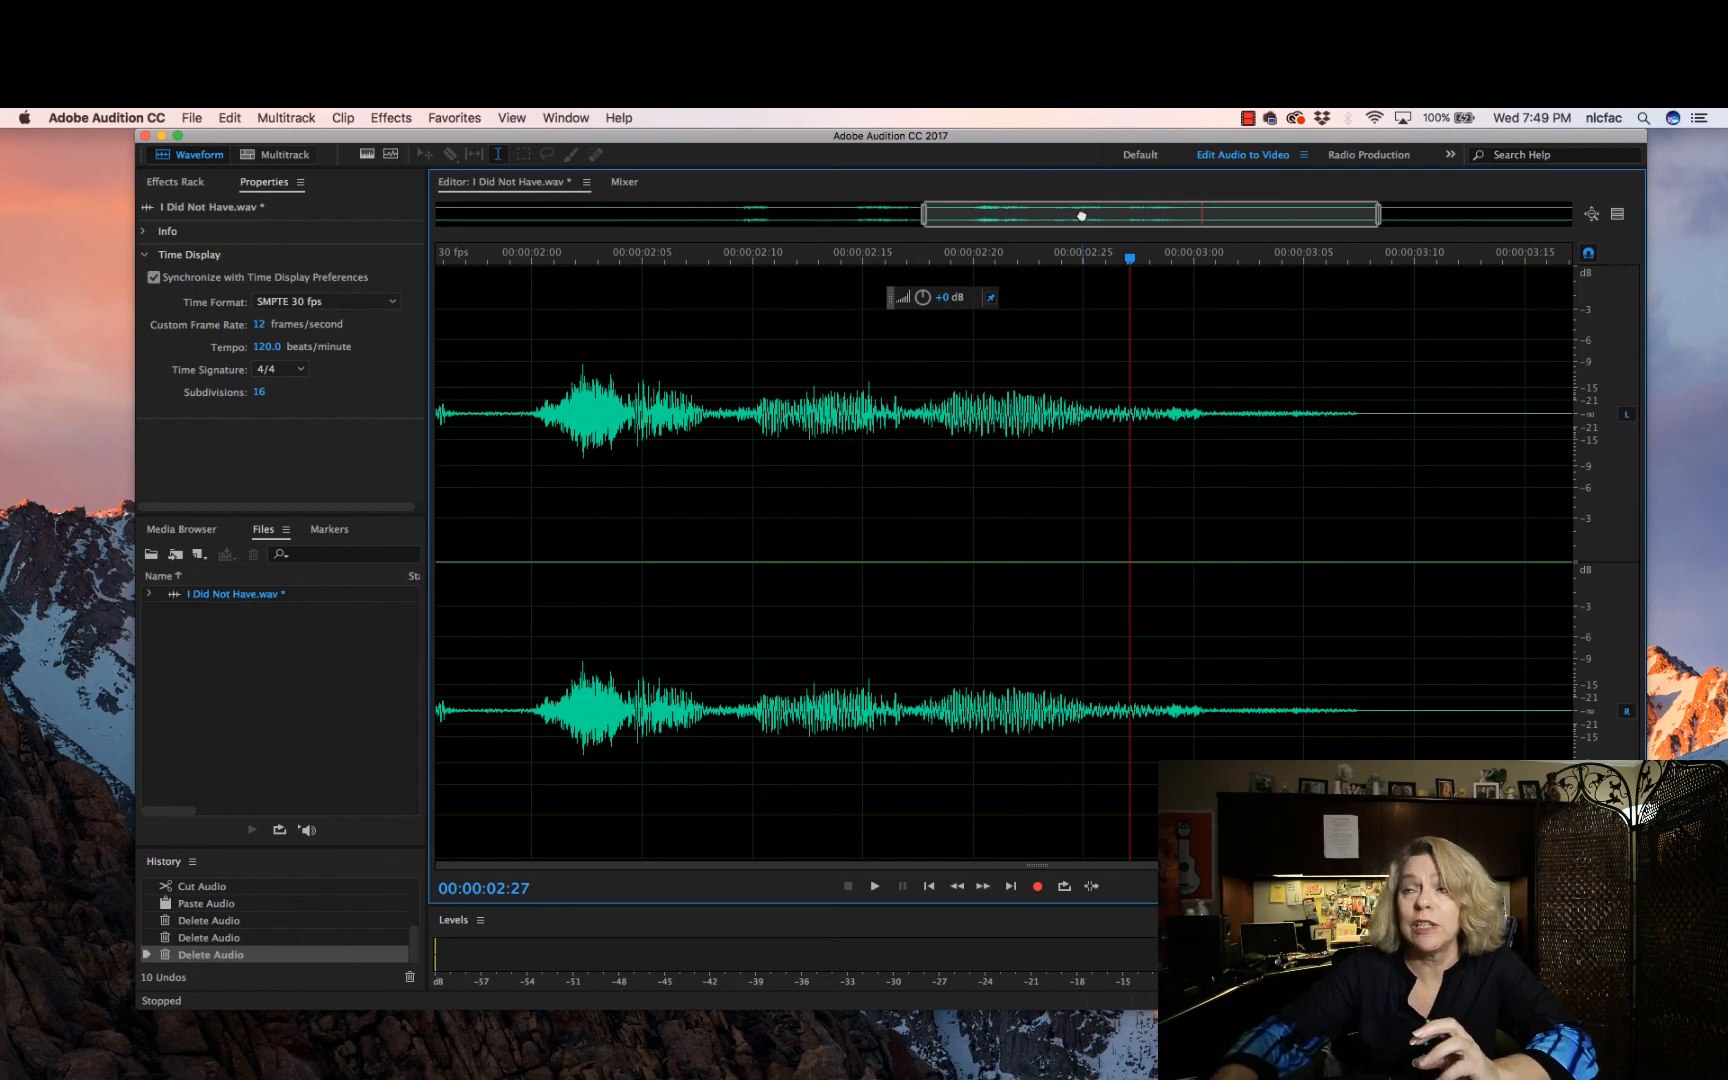
Select the quiet sound from about 00:00:00:15 to 00:00:00:21 before the first word and place the playhead at 00:00:00:03
drag(1083, 214, 813, 214)
scroll(590, 261, left, 3)
drag(778, 412, 911, 413)
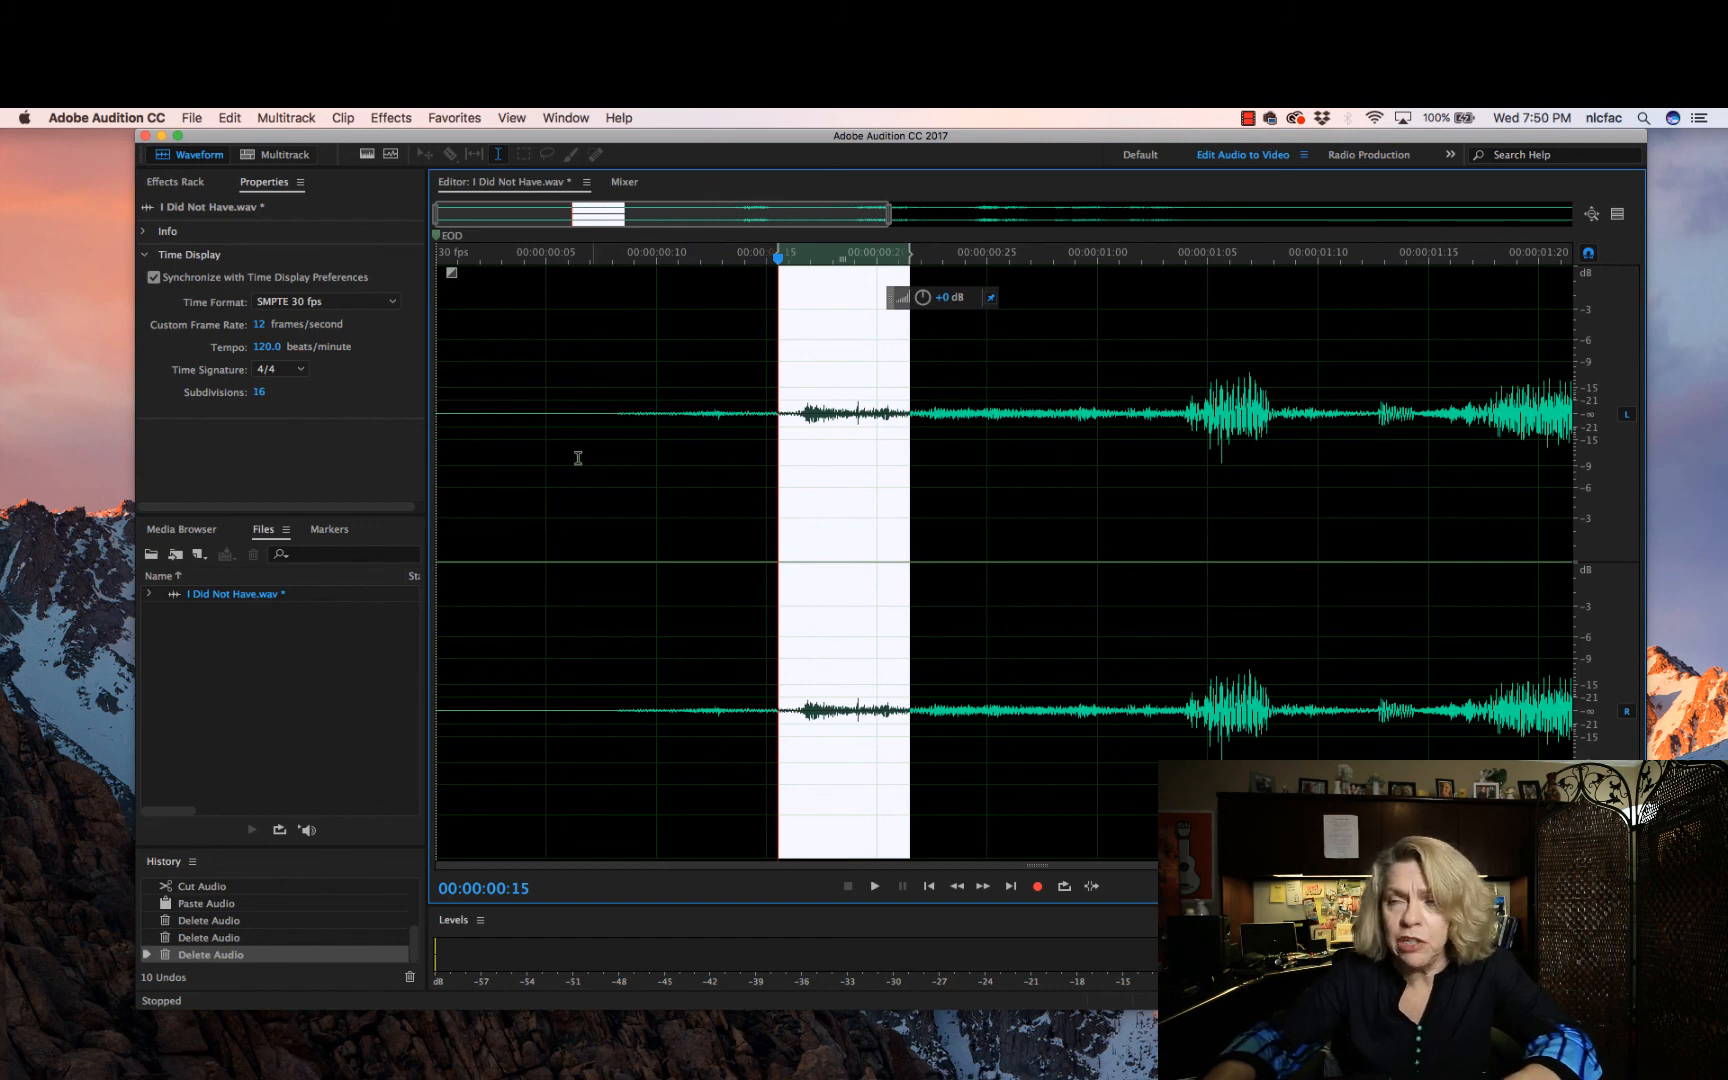
click(499, 256)
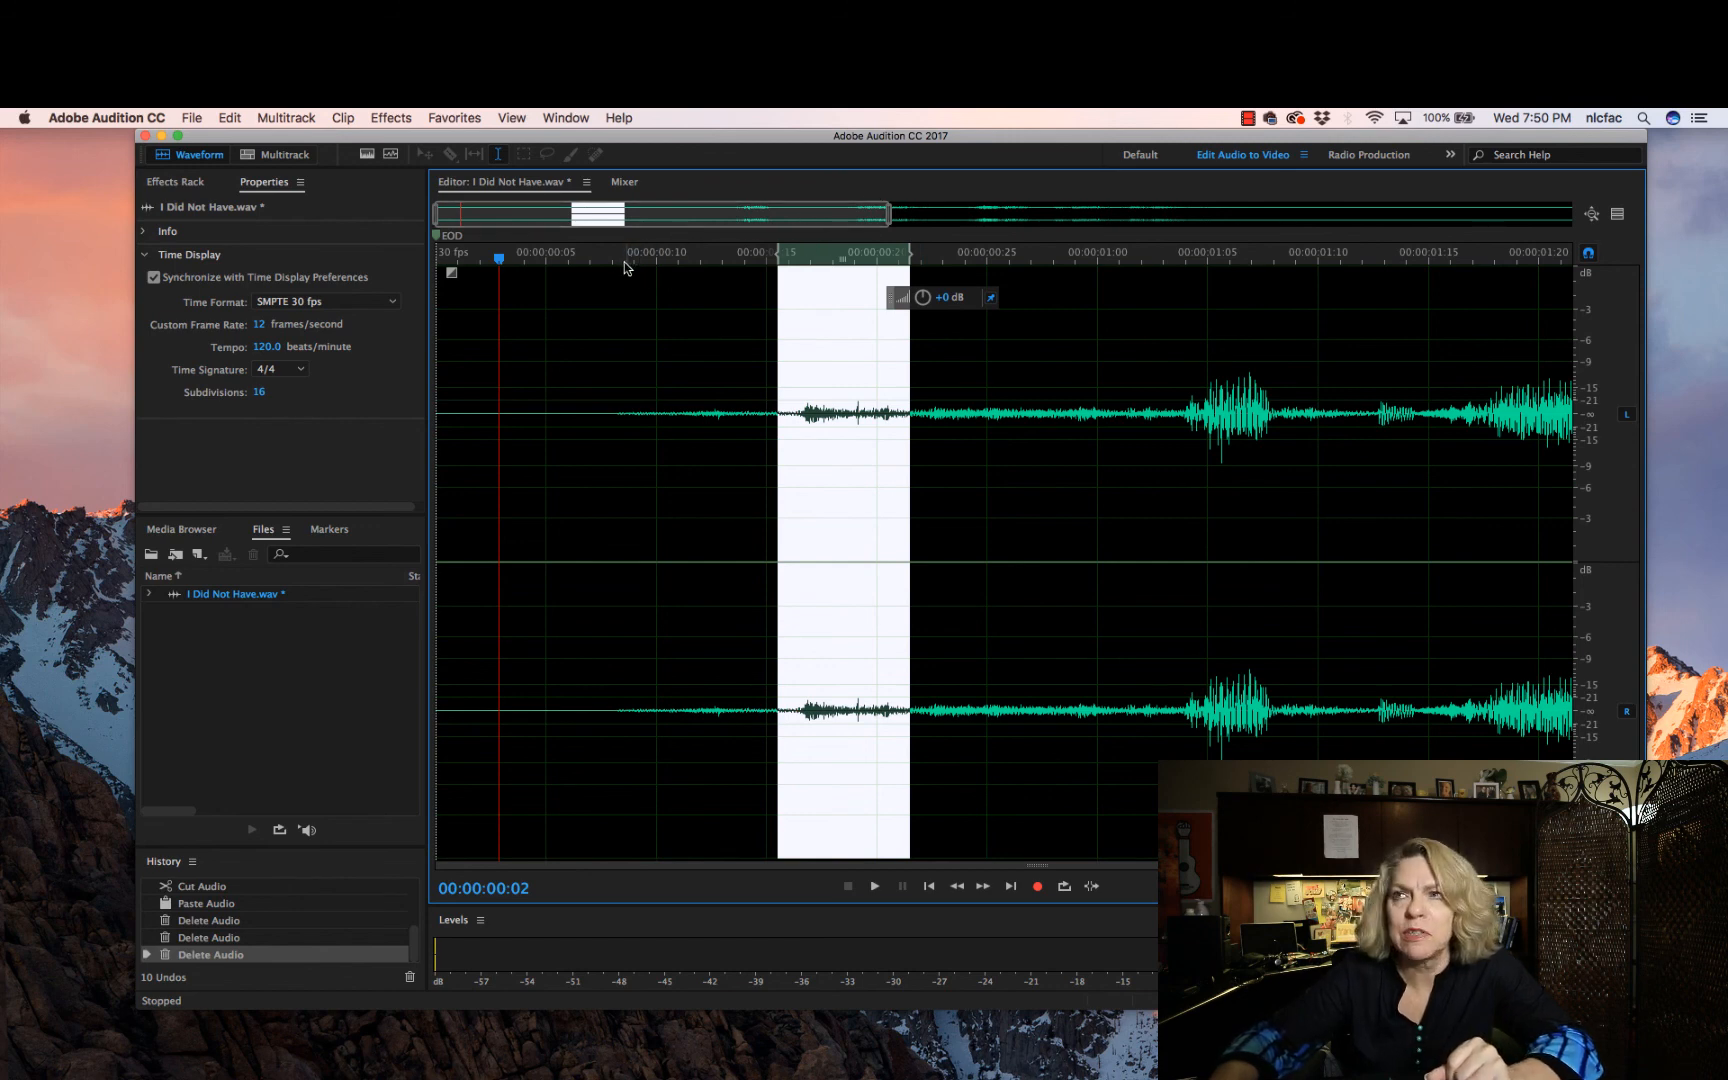
click(513, 258)
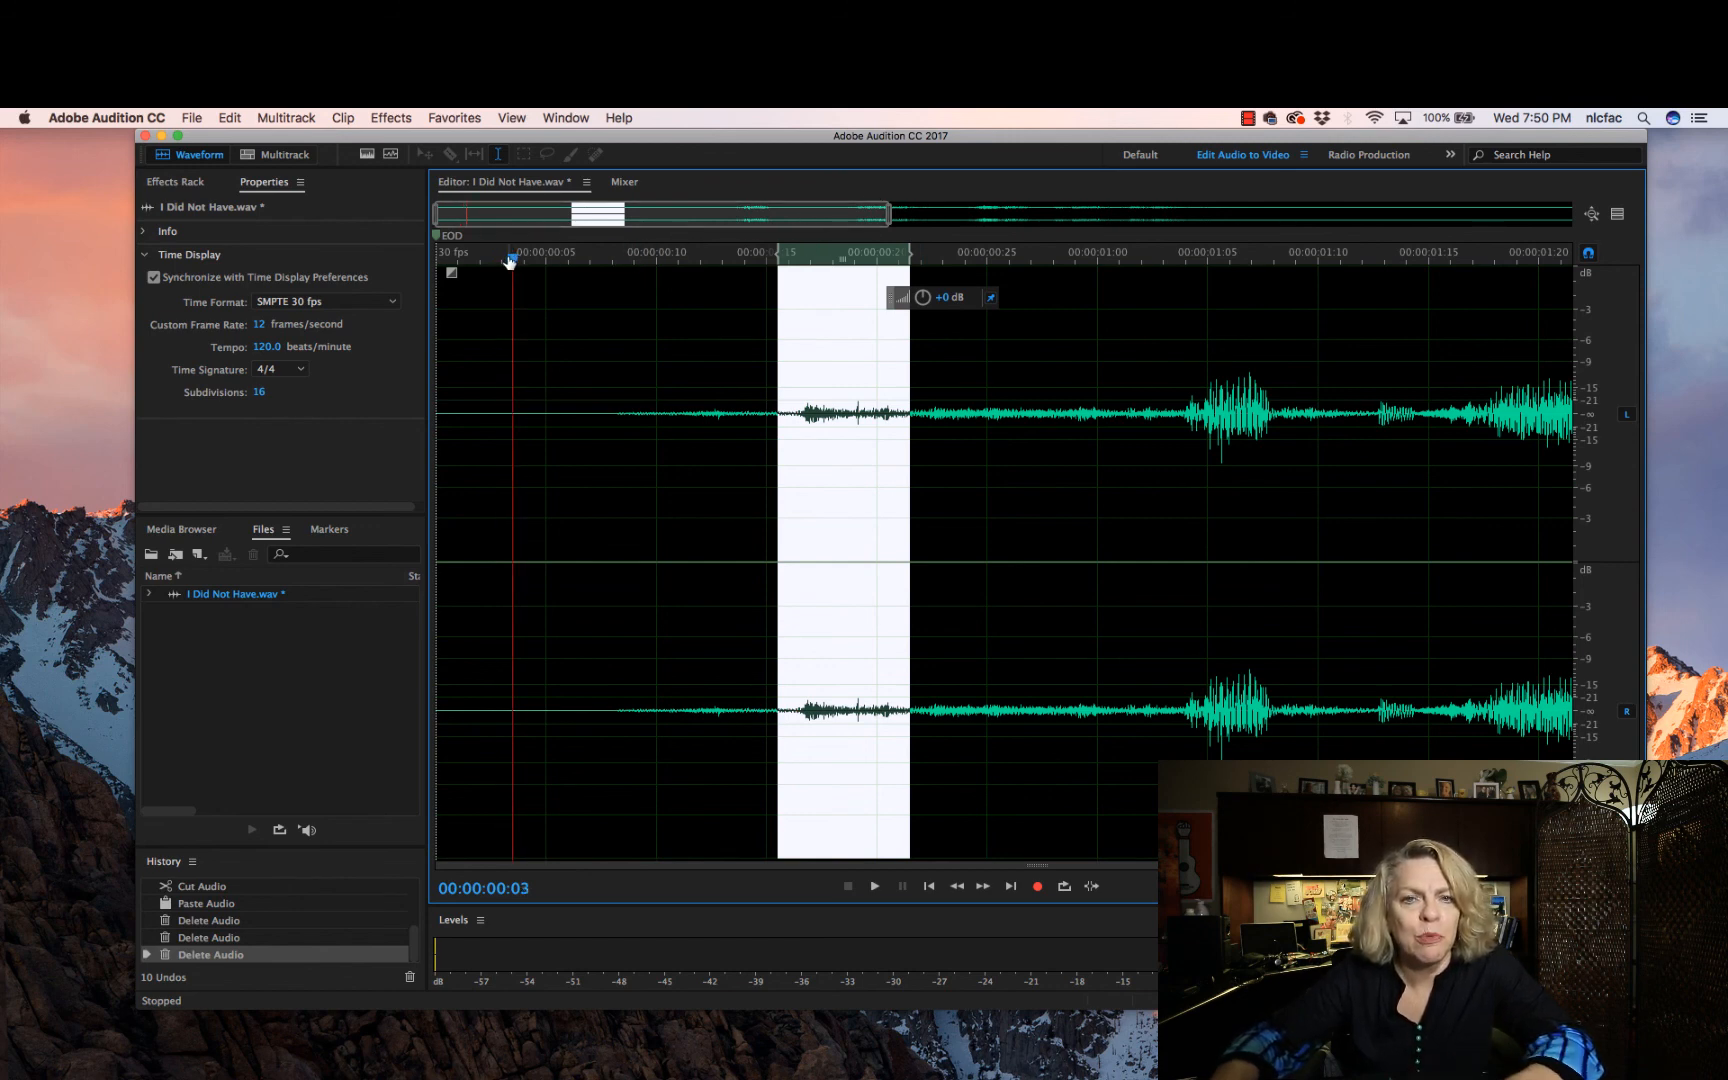
drag(494, 216, 470, 213)
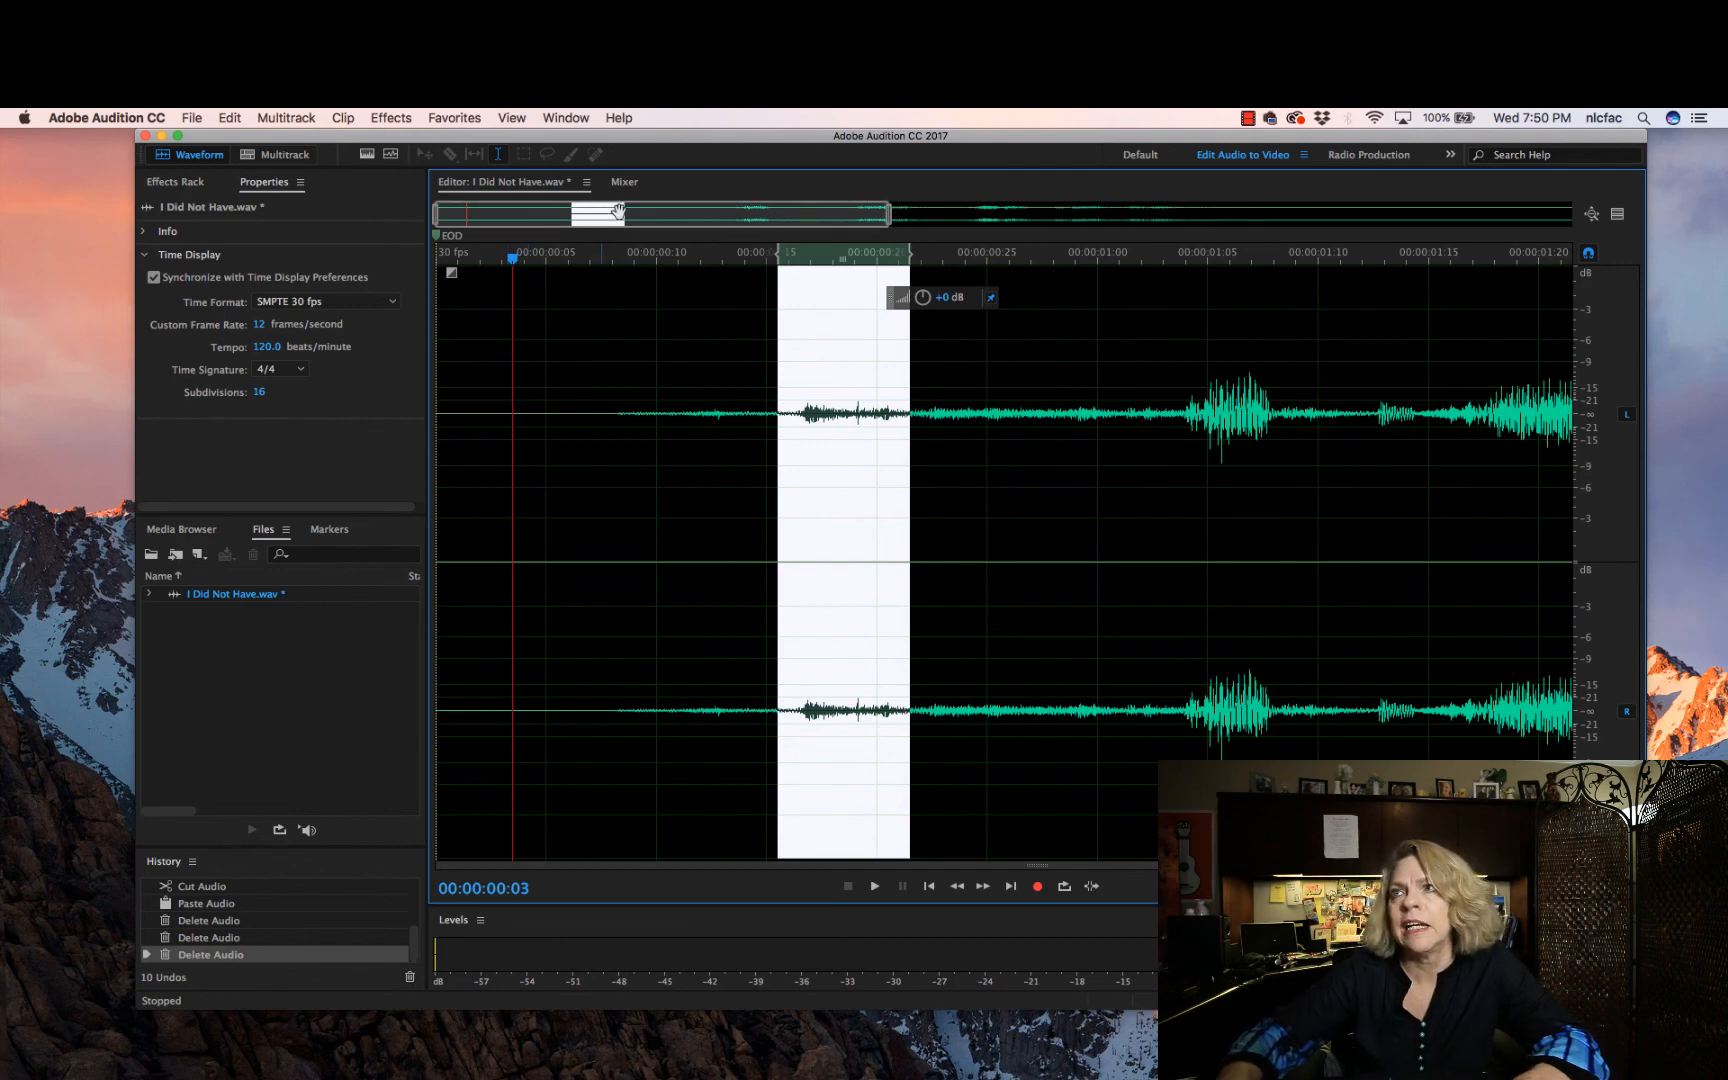
mouse_move(584, 218)
mouse_down()
mouse_move(697, 220)
mouse_move(583, 220)
mouse_up()
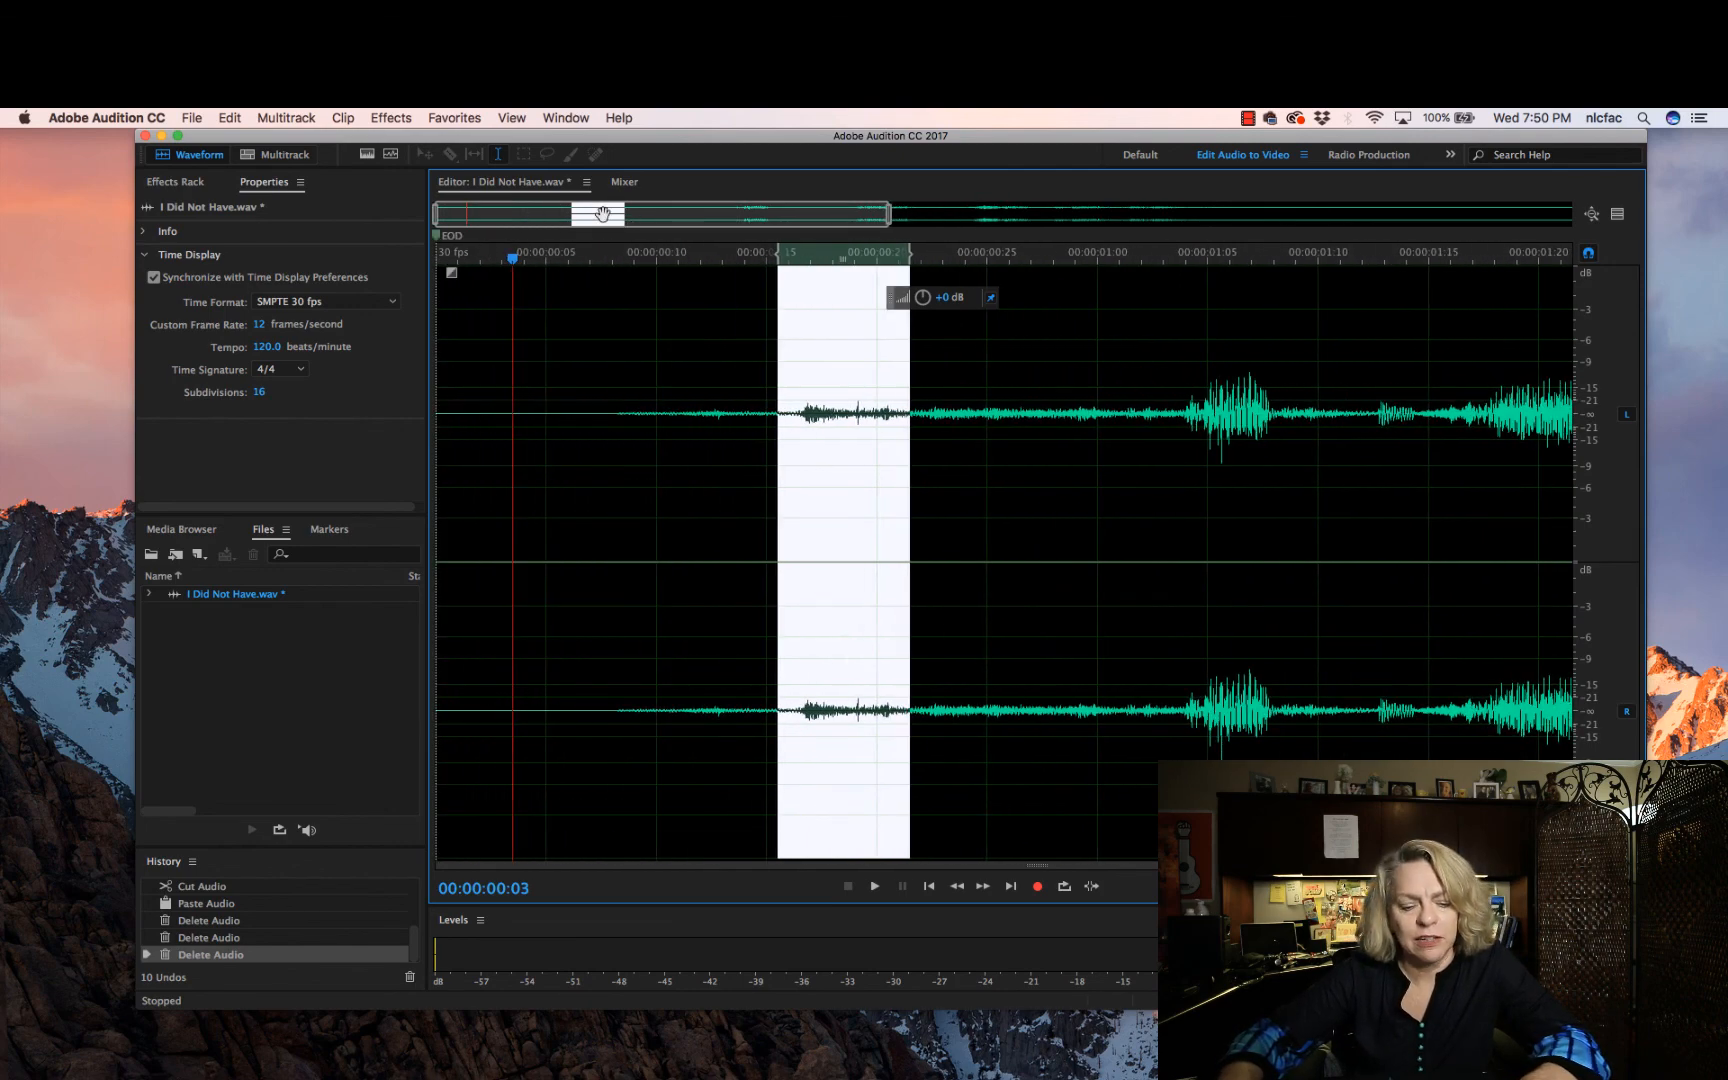